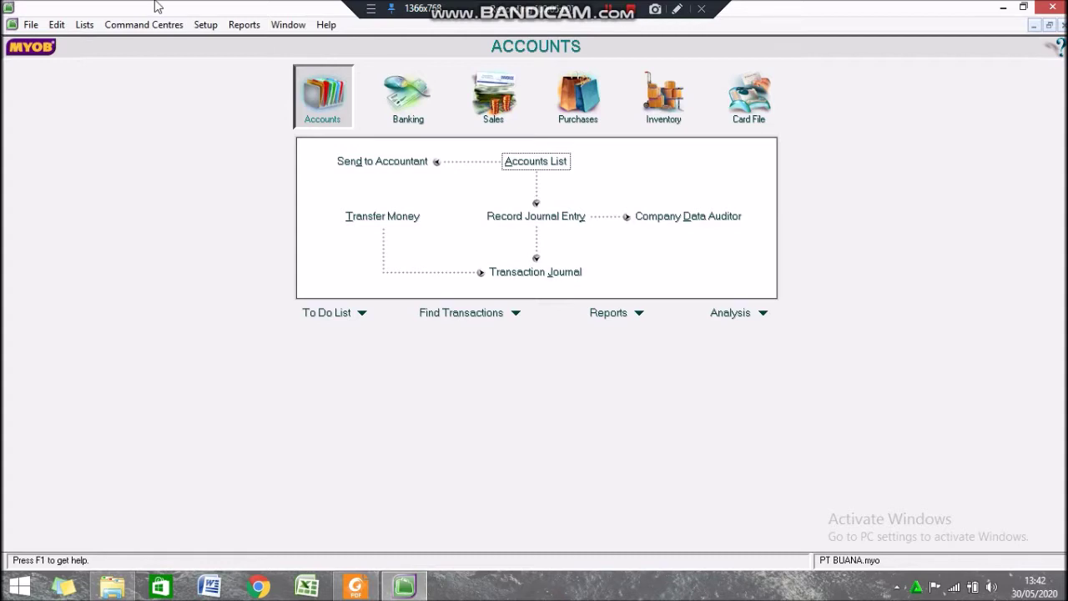
- Open the account opening balances and look through the account list to its end
click(205, 25)
mouse_move(235, 61)
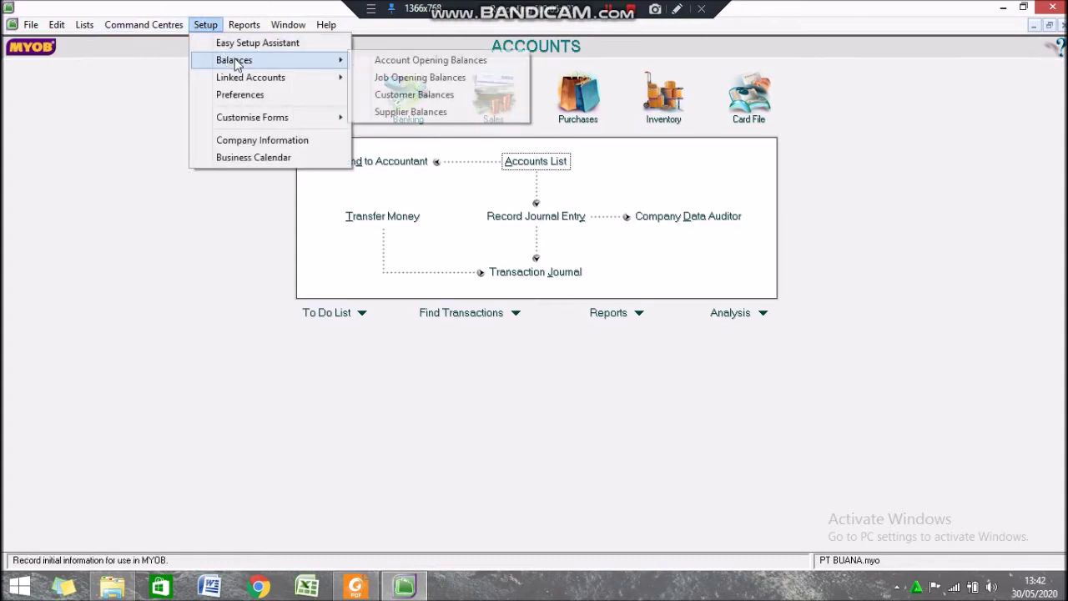
click(396, 64)
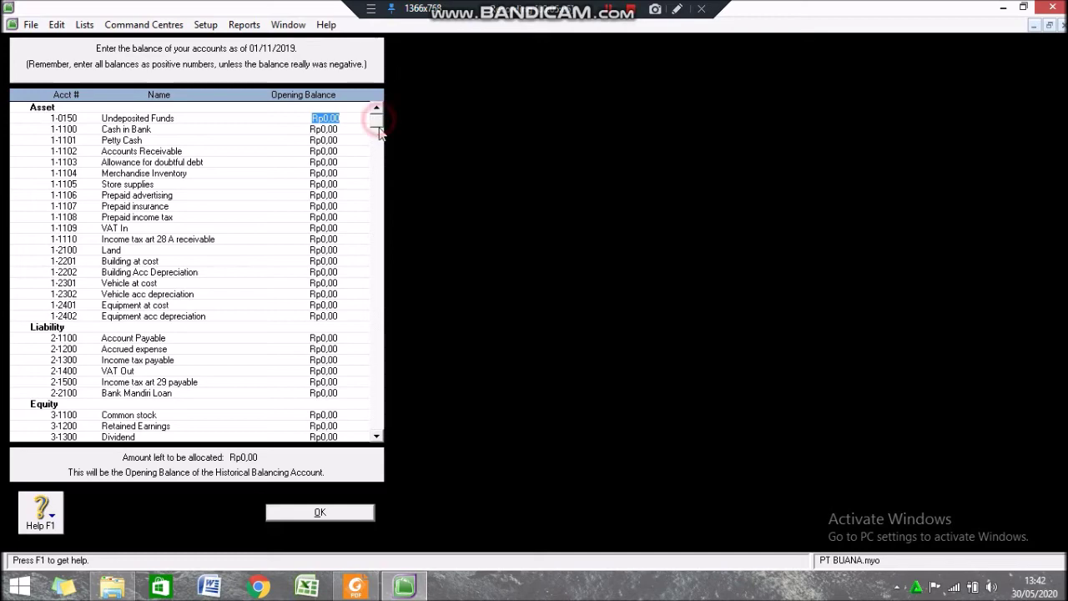
click(377, 424)
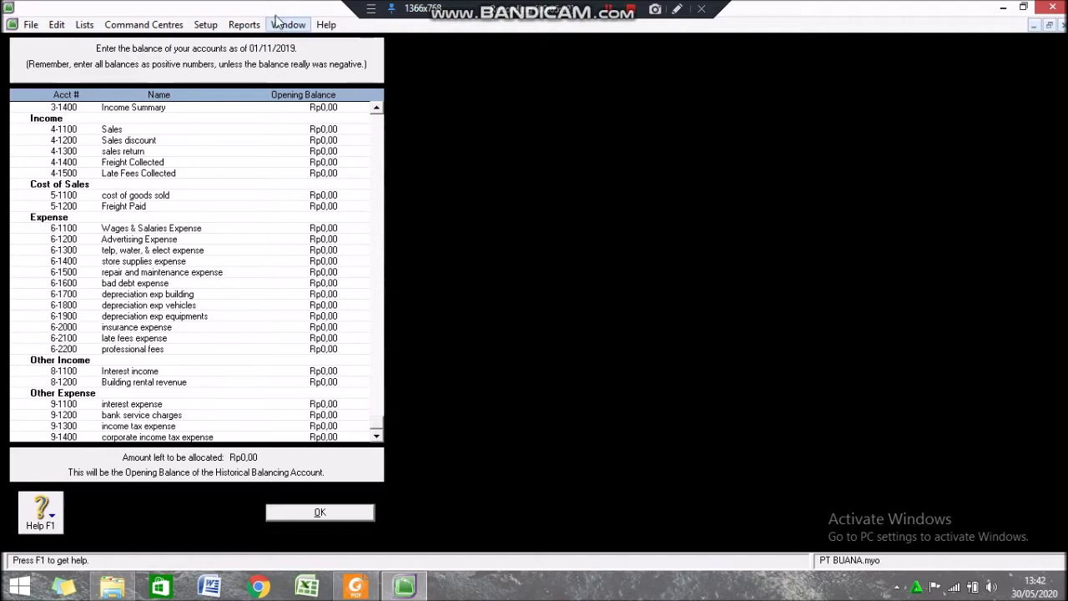
- Check the conversion month and financial year in the company information and close it
click(205, 25)
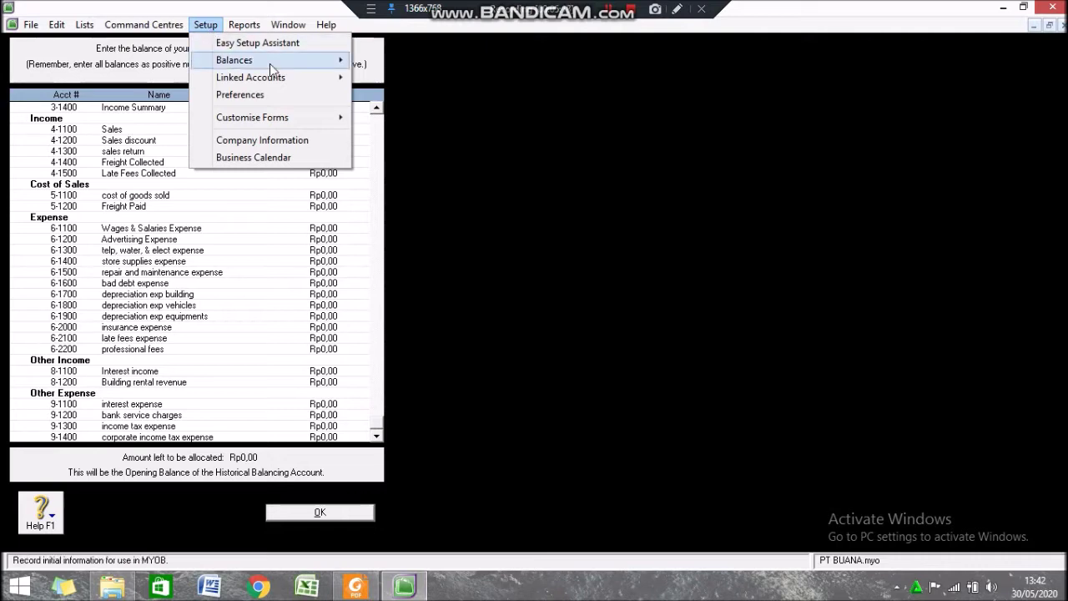
mouse_move(270, 63)
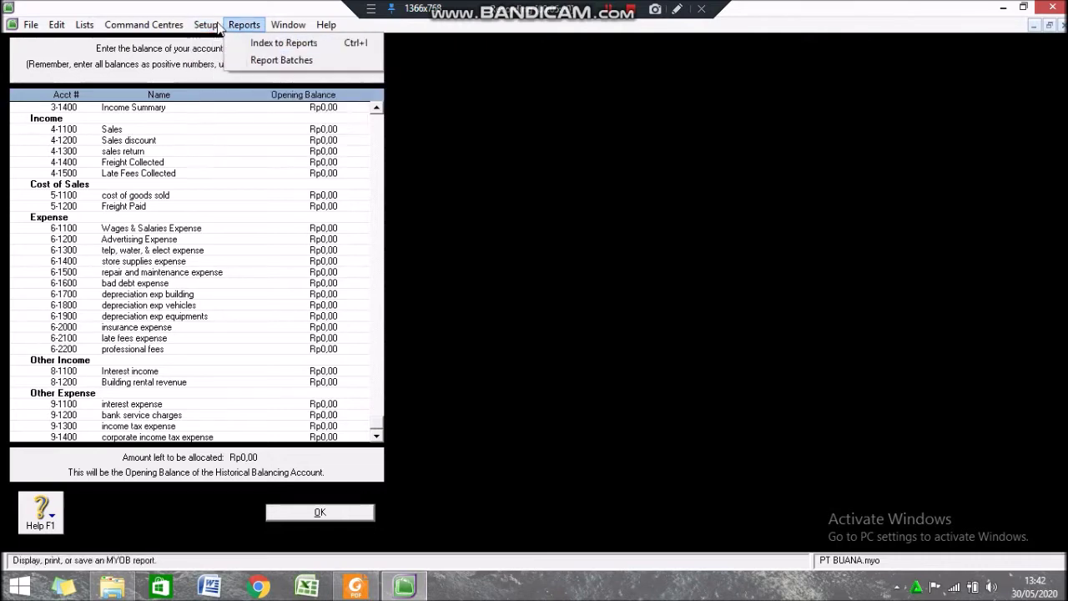
click(307, 141)
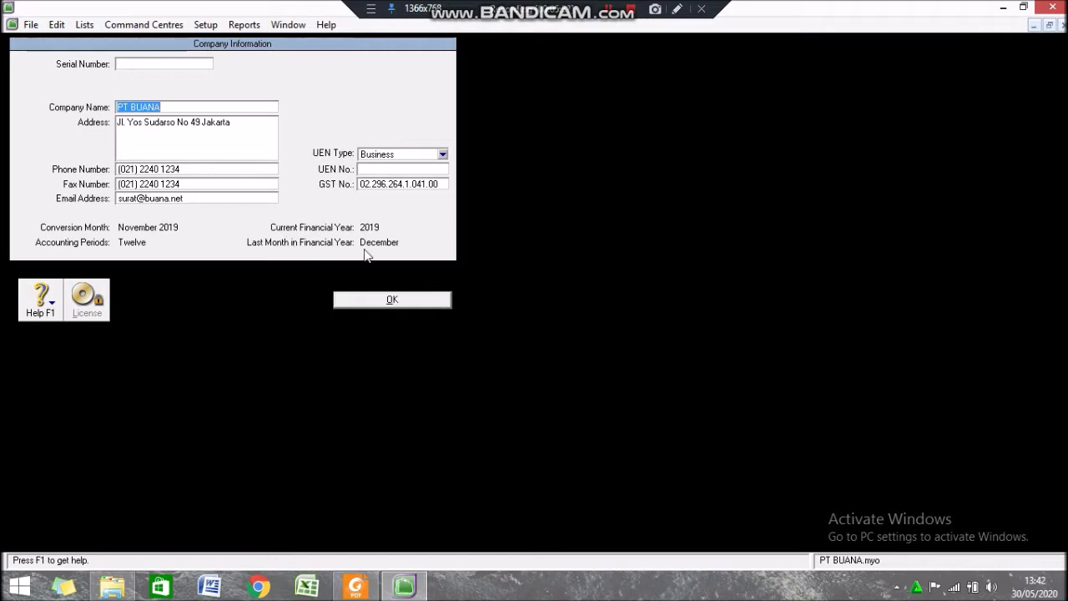
click(401, 302)
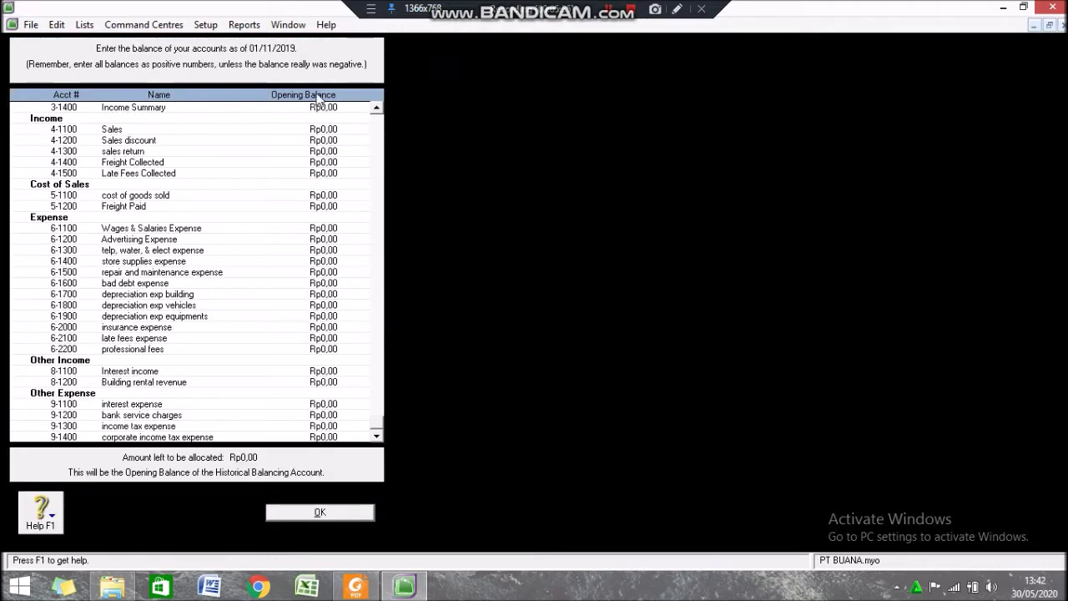
click(372, 417)
click(376, 125)
click(376, 127)
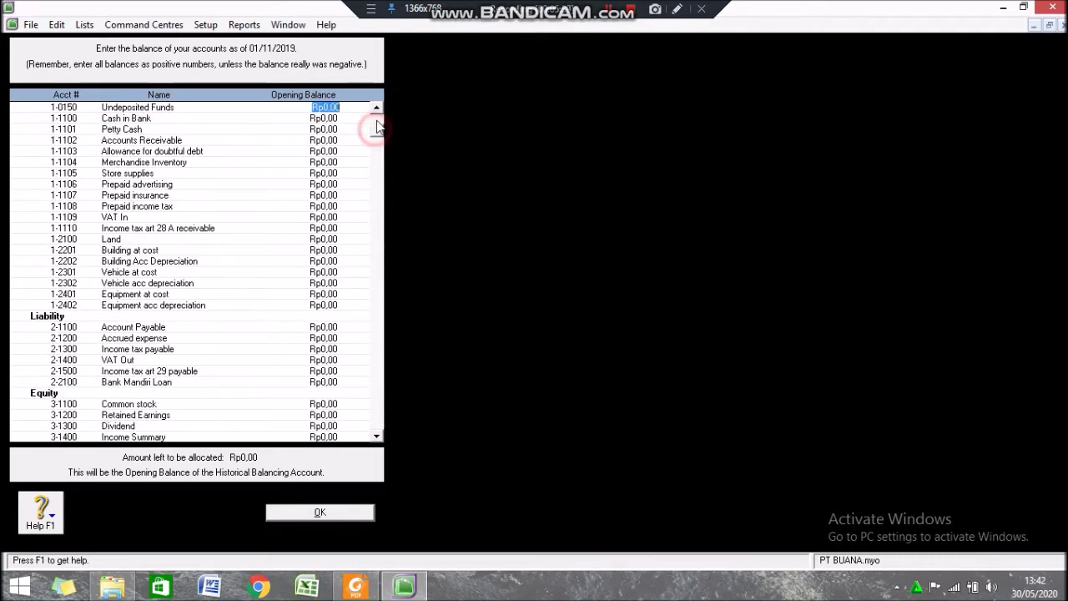
click(325, 129)
drag(376, 133, 379, 457)
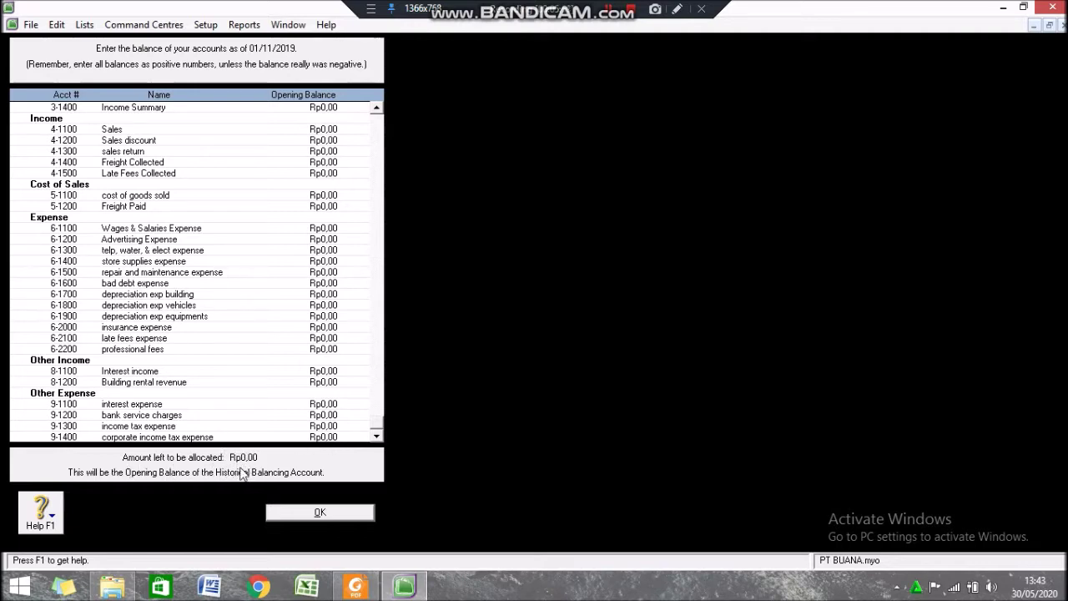
- Set the opening balances of Cash in Bank to Rp1.018.182.500 and Petty Cash to Rp9.800.000
drag(361, 421, 338, 117)
click(329, 129)
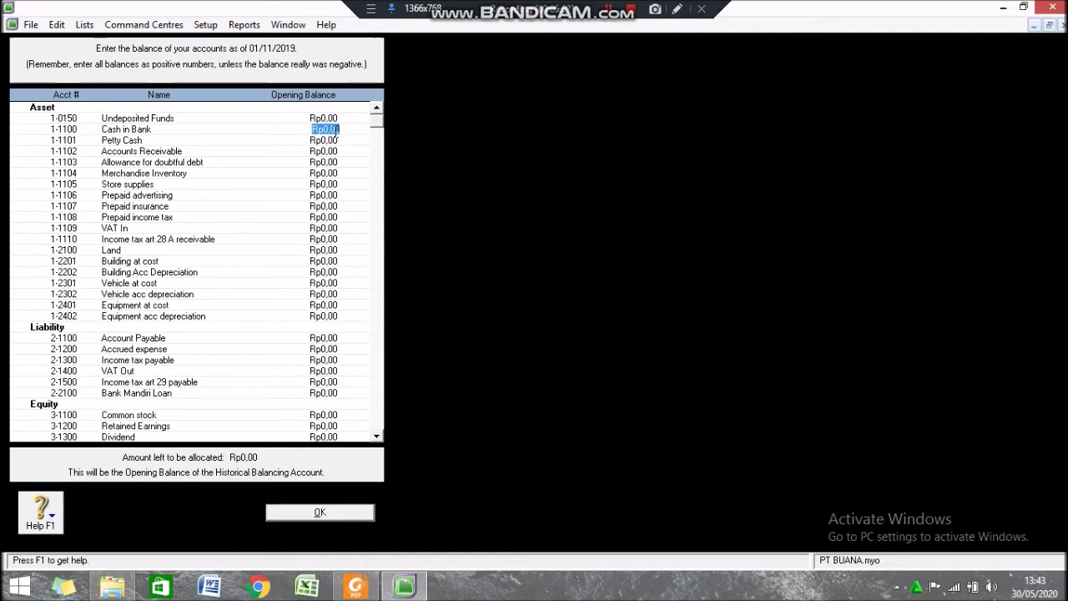
text(1.0)
text(18.18)
text(2.500)
key(Tab)
text(9800000)
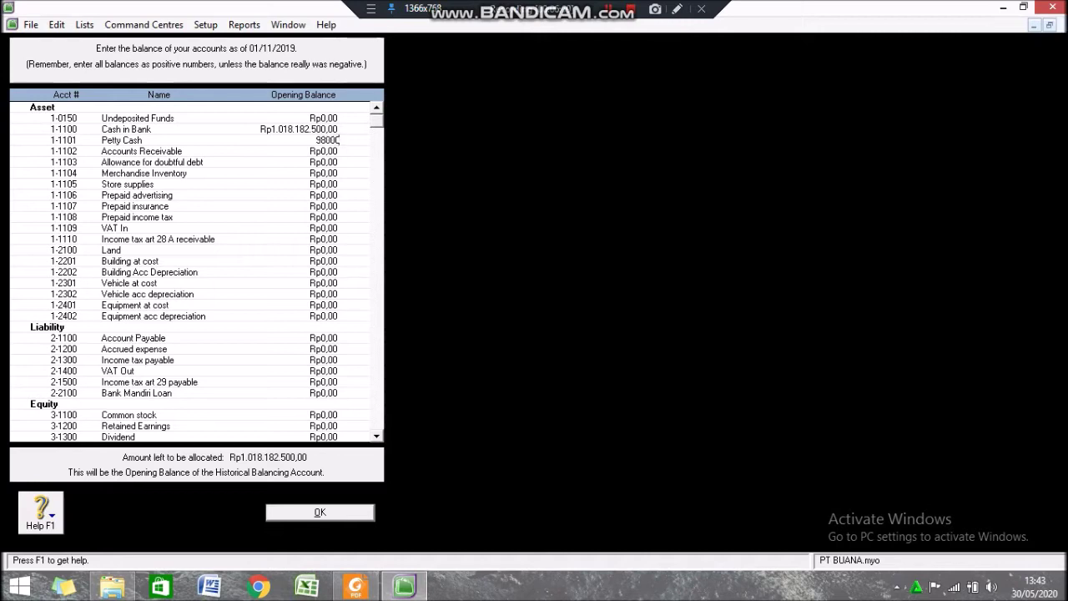
key(Tab)
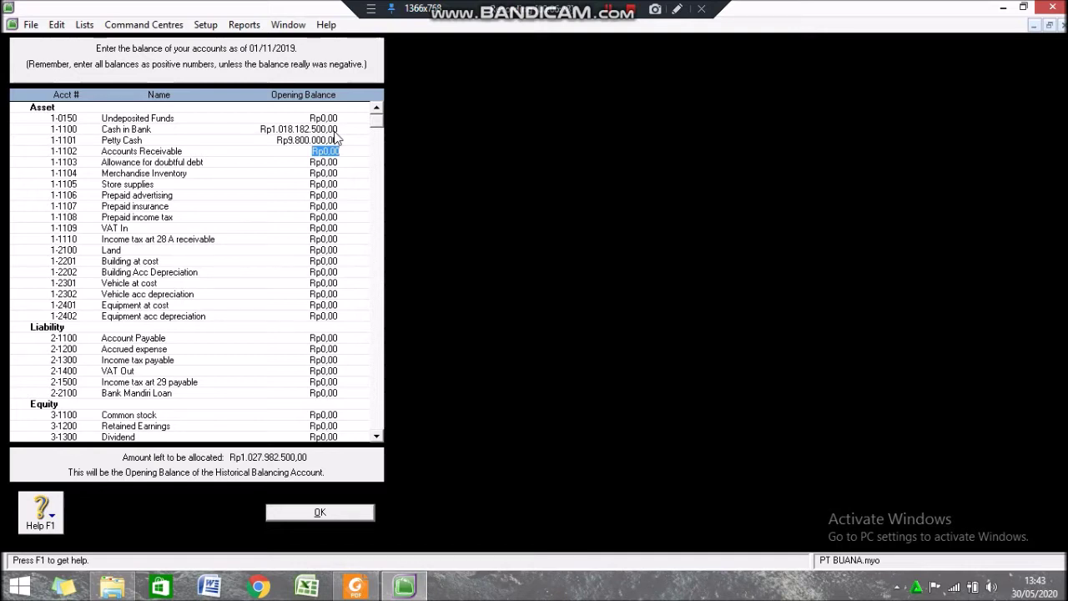
- Enter opening balances of Rp858.000.000 for Accounts Receivable and -11.800.000 for Allowance for doubtful debt
text(858.0)
text(00.000,0)
key(Tab)
text(-11800000)
key(Tab)
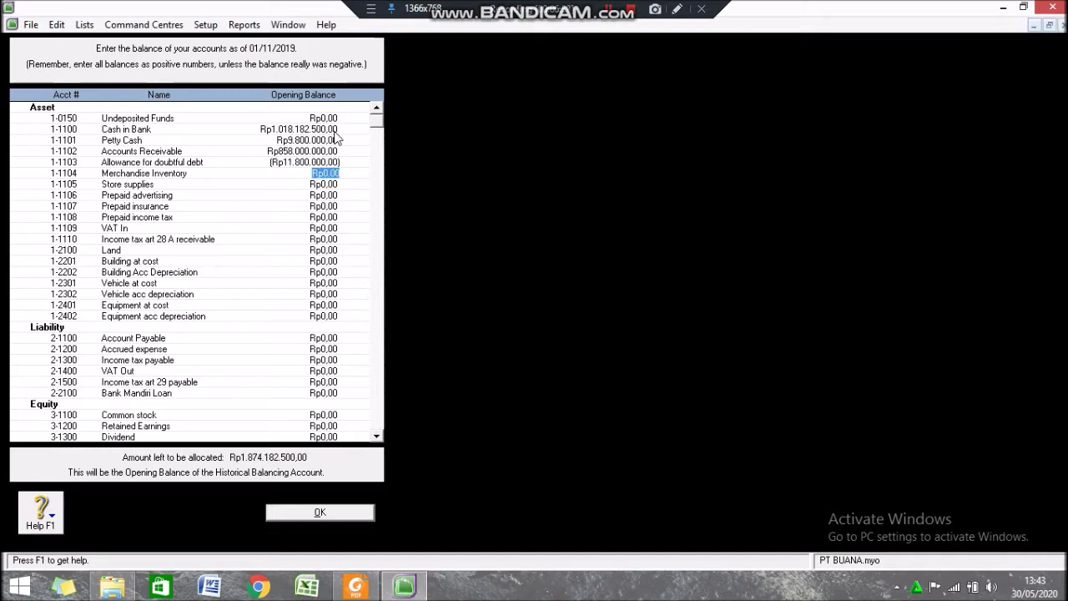
- Enter opening balances of Rp2.220.000.000 for Merchandise Inventory and Rp9.800.000 for Store supplies
text(2.2)
text(20.)
text(000.000)
key(Tab)
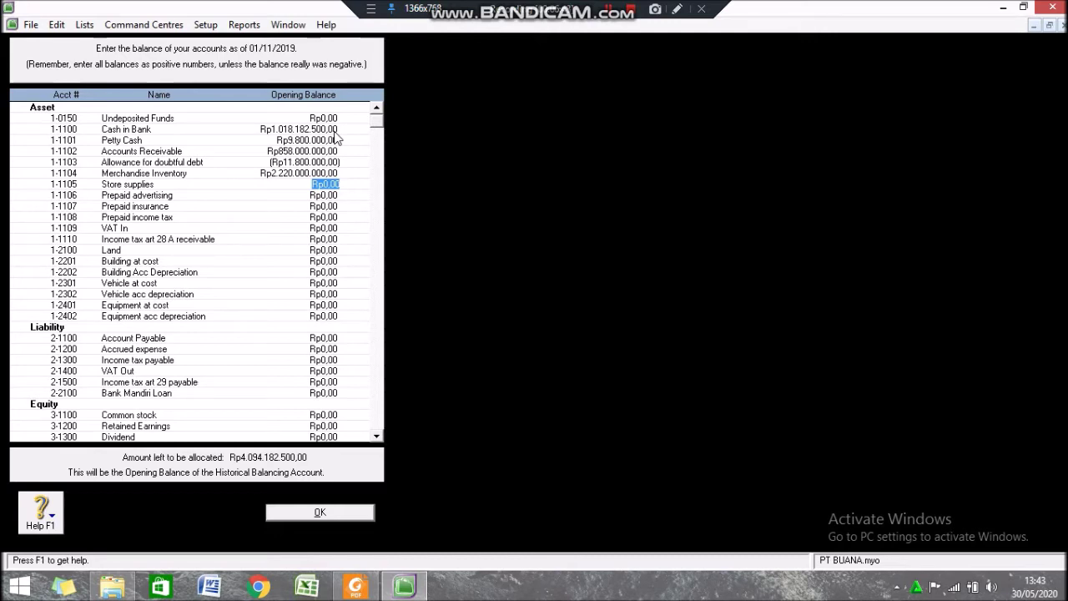
text(9.800.0)
text(00)
key(Tab)
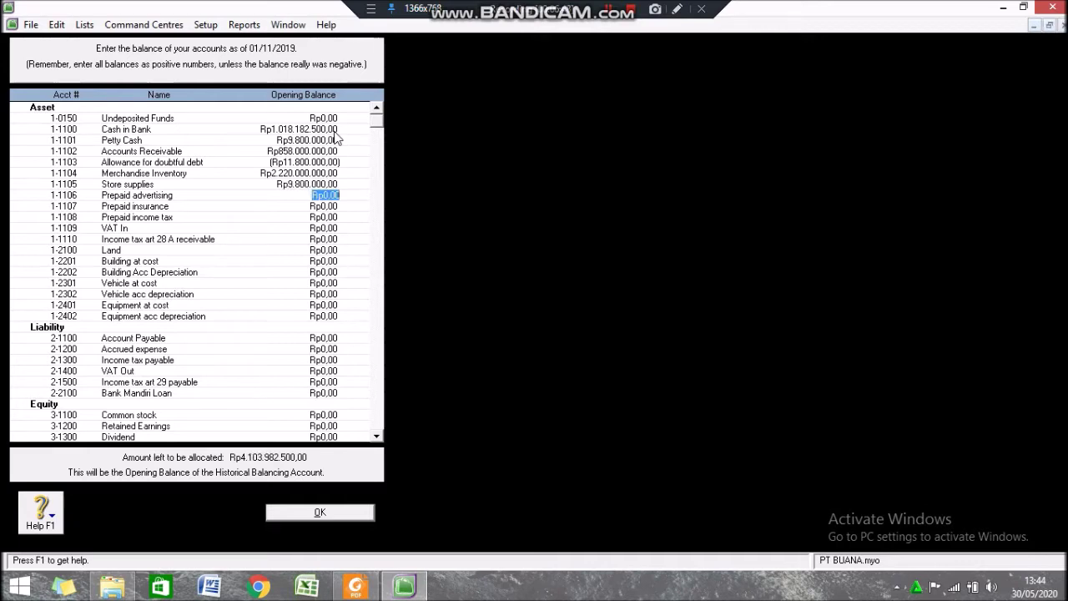
- Enter opening balances of Rp12.000.000 for Prepaid advertising and Rp15.300.000 for Prepaid insurance
text(12.000.0)
text(00)
key(Tab)
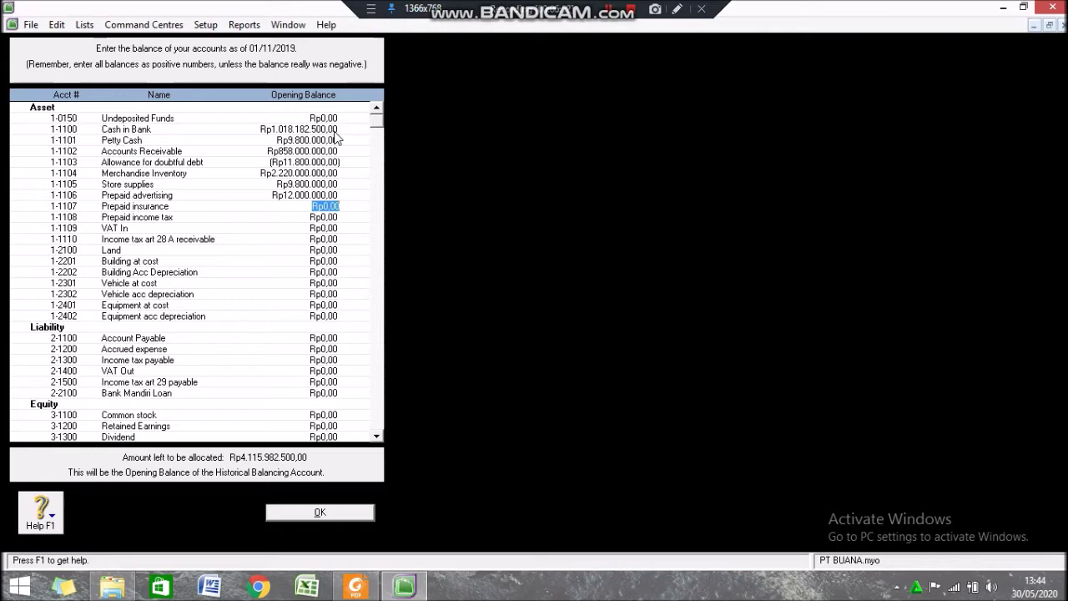
text(15.300.000)
key(Tab)
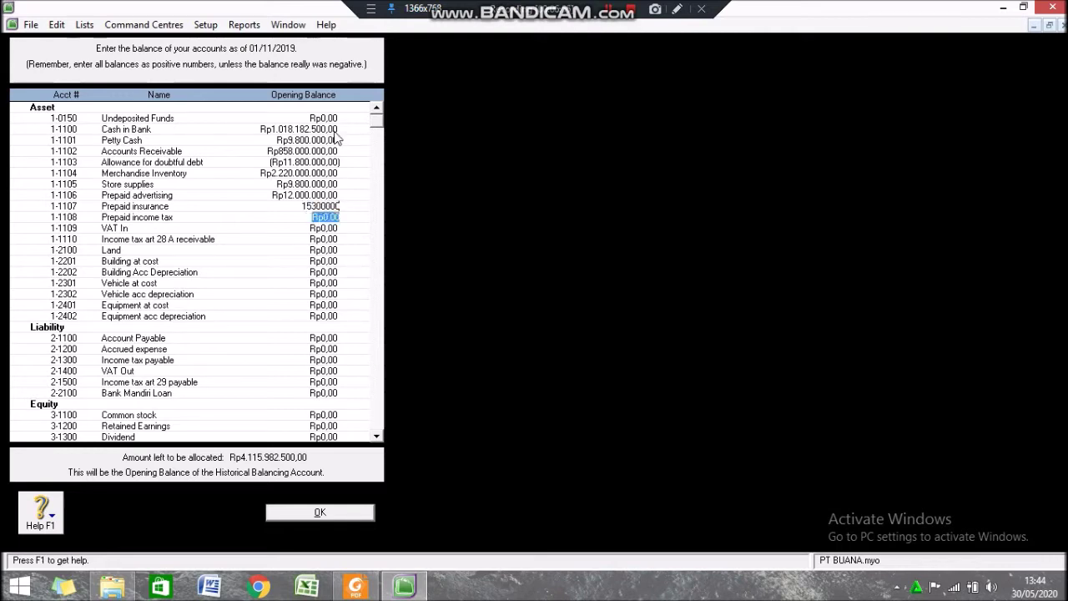
- Enter opening balances of Rp65.000.000 for Prepaid income tax and Rp63.000.000 for VAT In
text(65000000)
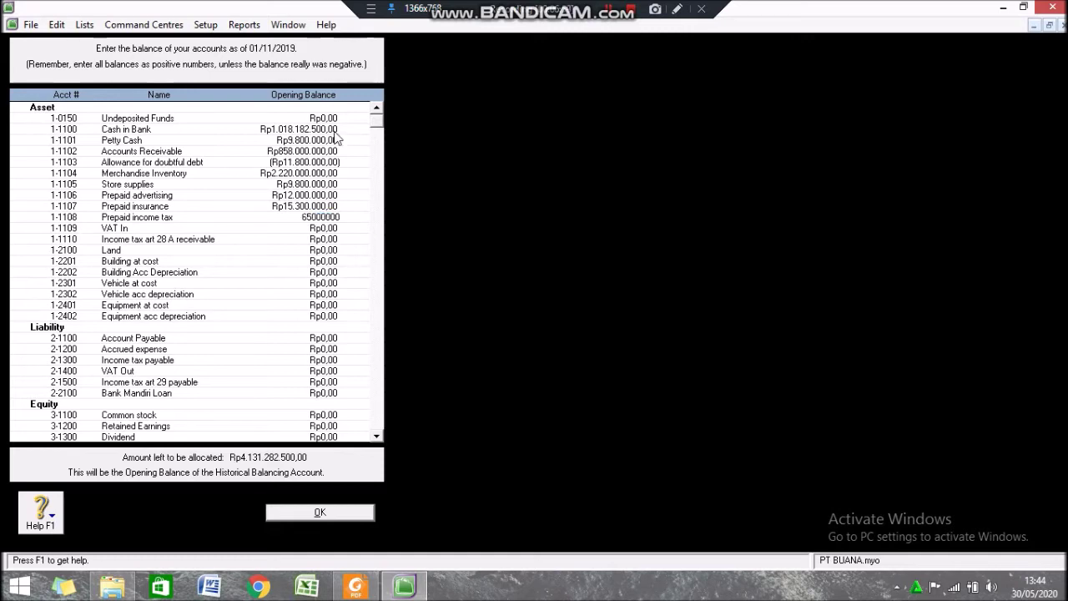
key(Tab)
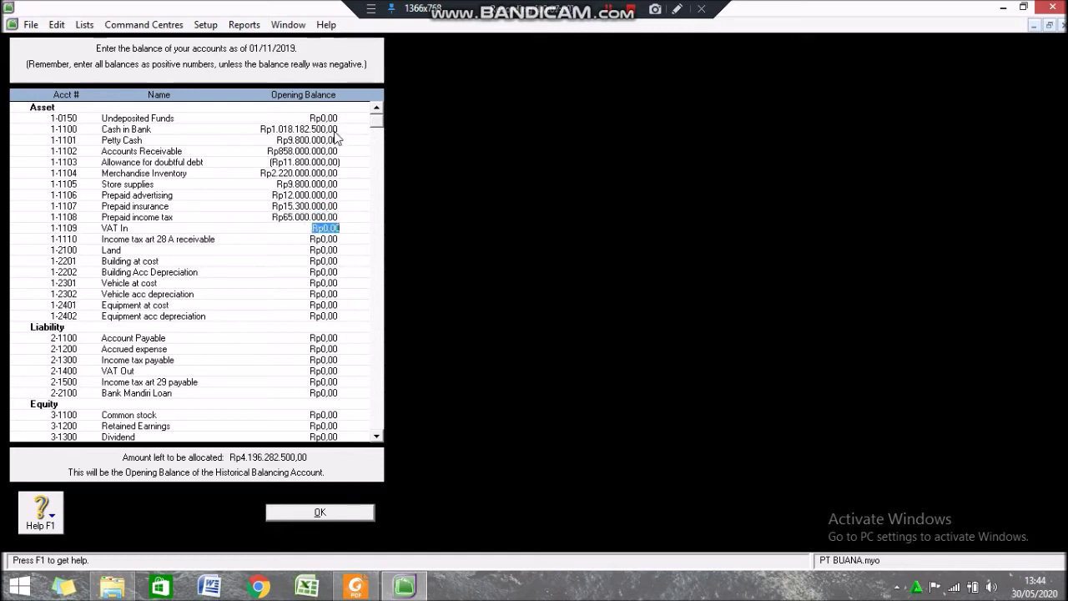
text(63.000.000)
key(Tab)
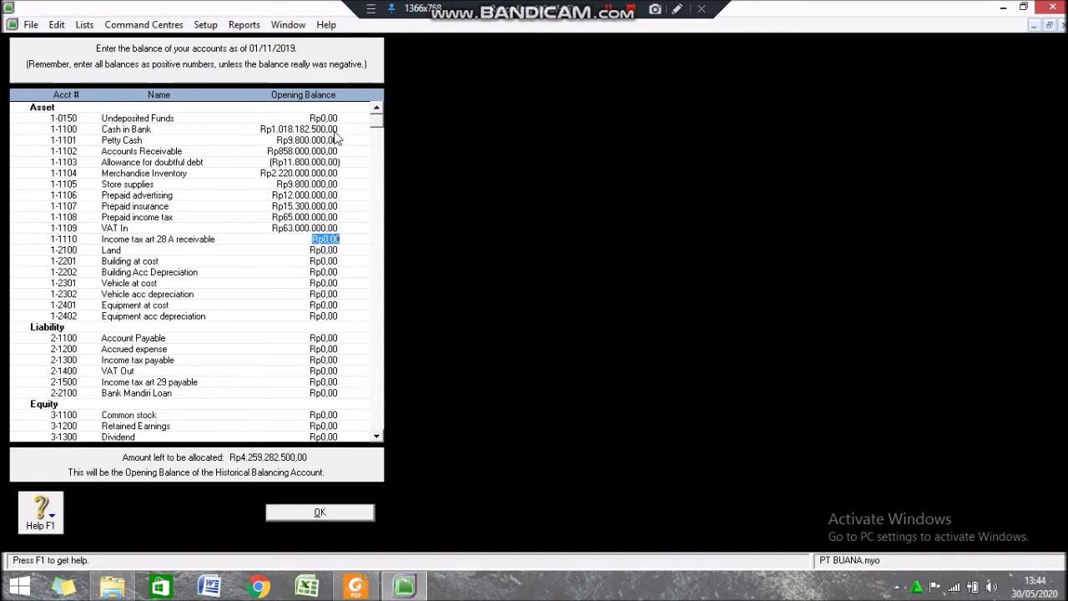
- Skip the Income tax art 28 A receivable account and set the Land opening balance to Rp350.000.000
key(Tab)
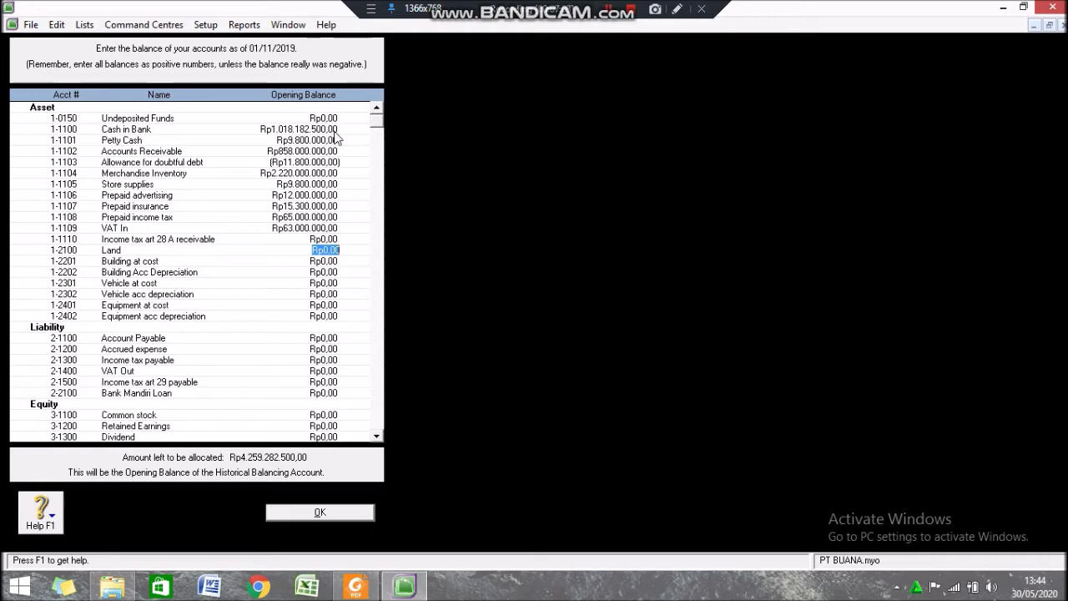
text(350.000.0)
text(00000)
key(Tab)
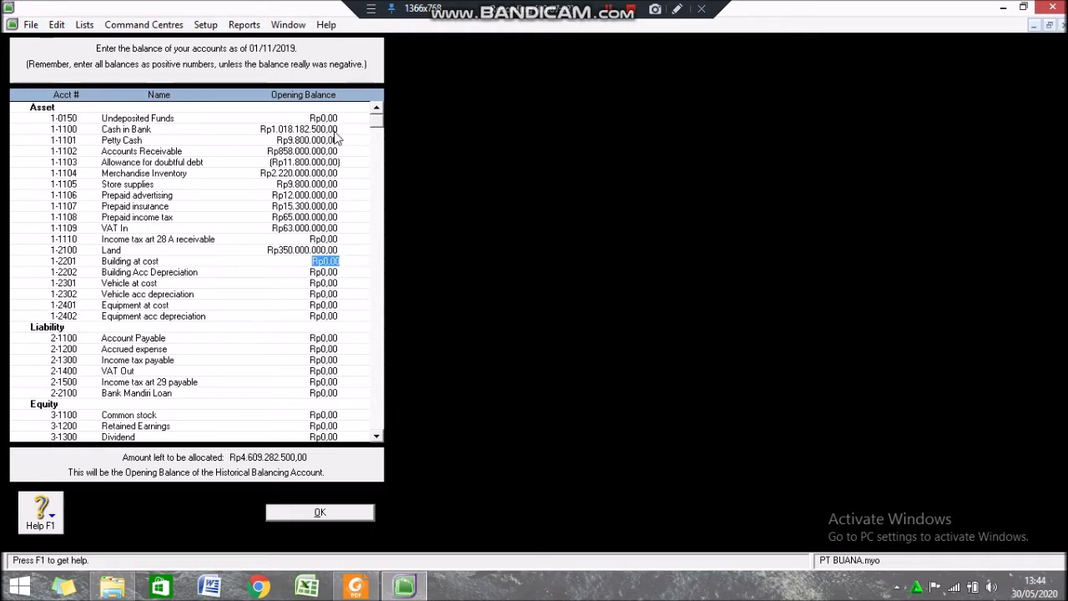
- Set Building at cost to Rp750.000.000 and Building Acc Depreciation to -187.500.000
text(750000000)
key(Tab)
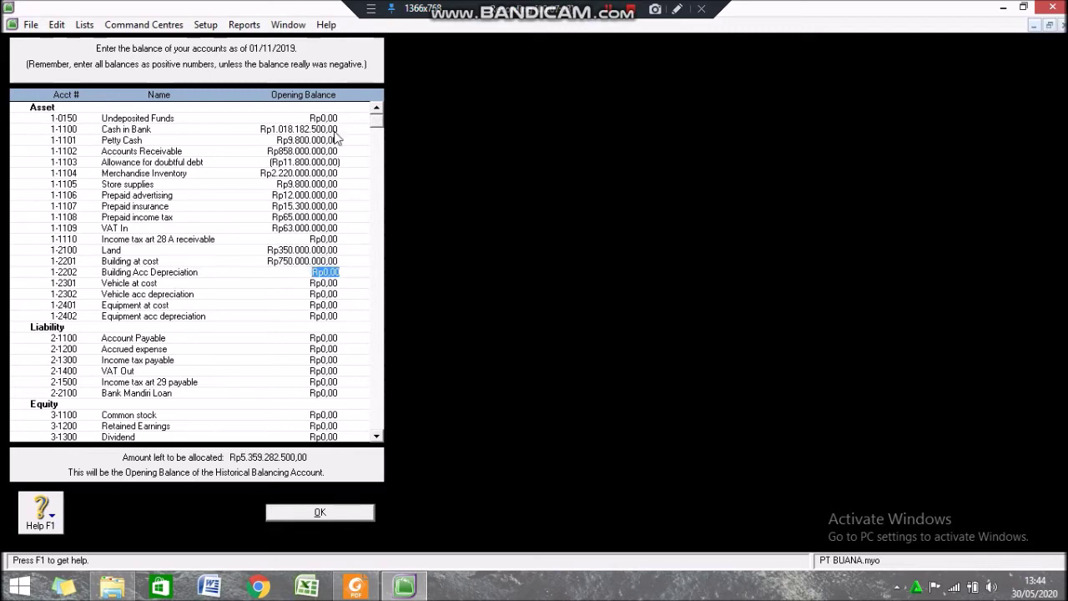
key(BackSpace)
text(-187500000)
key(Tab)
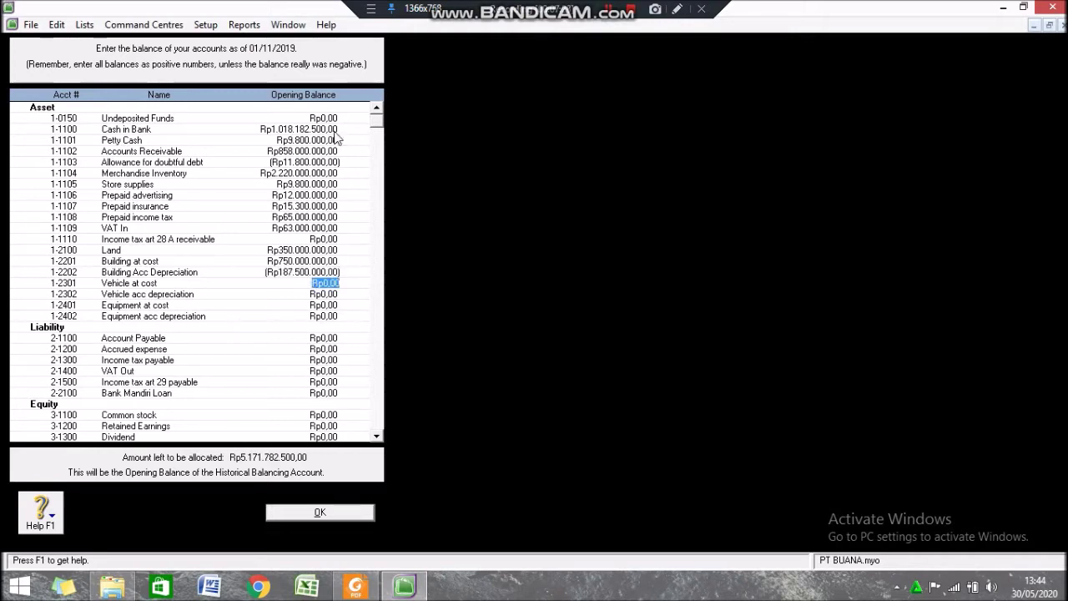
- Set Vehicle at cost to Rp412.500.000 and Vehicle acc depreciation to -142.187.500
text(412)
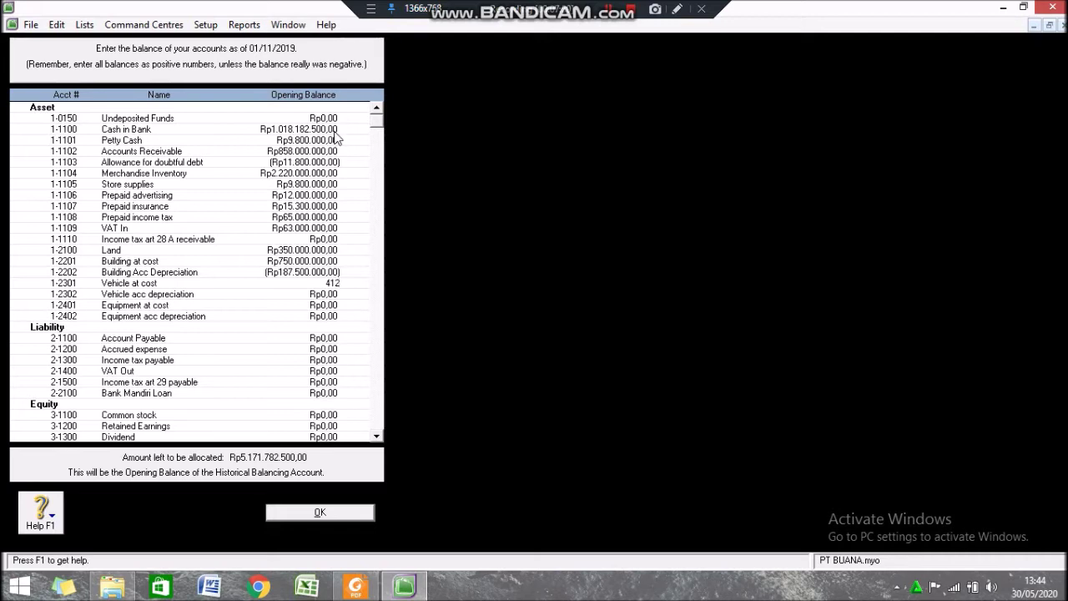
text(500000)
key(Tab)
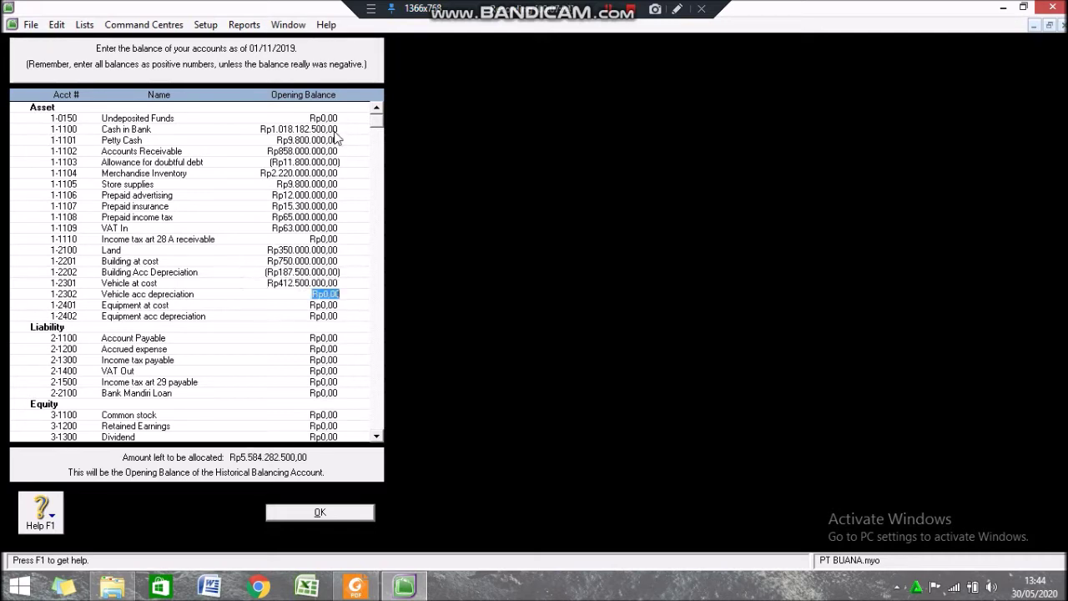
text(-142187500)
key(Tab)
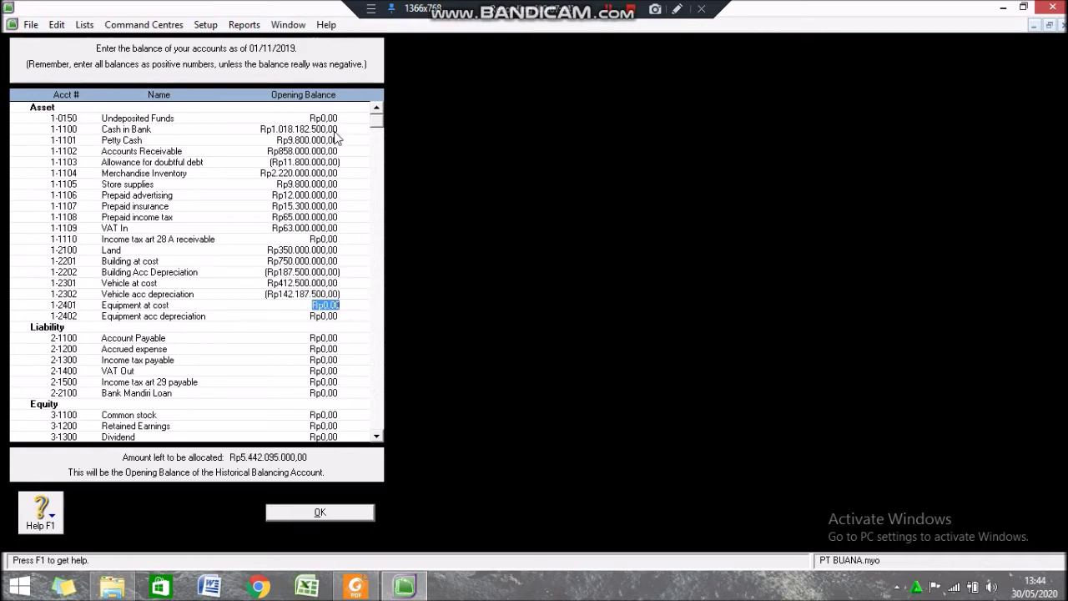
- Set Equipment at cost to Rp195.600.000 and Equipment acc depreciation to -140.125.000
text(195600000)
key(Tab)
text(1)
text(140)
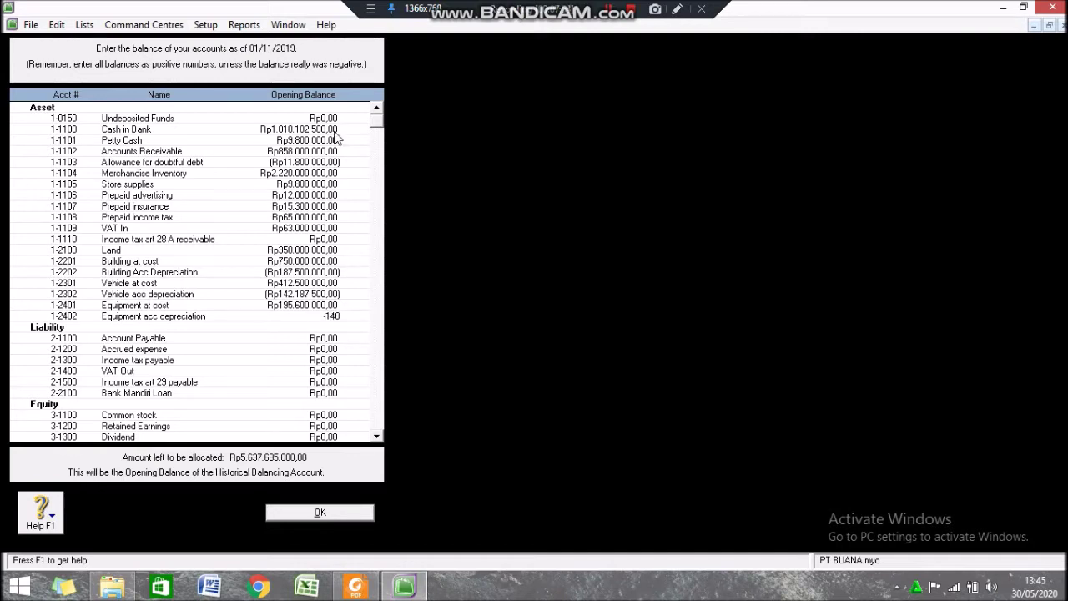
text(125500)
key(Tab)
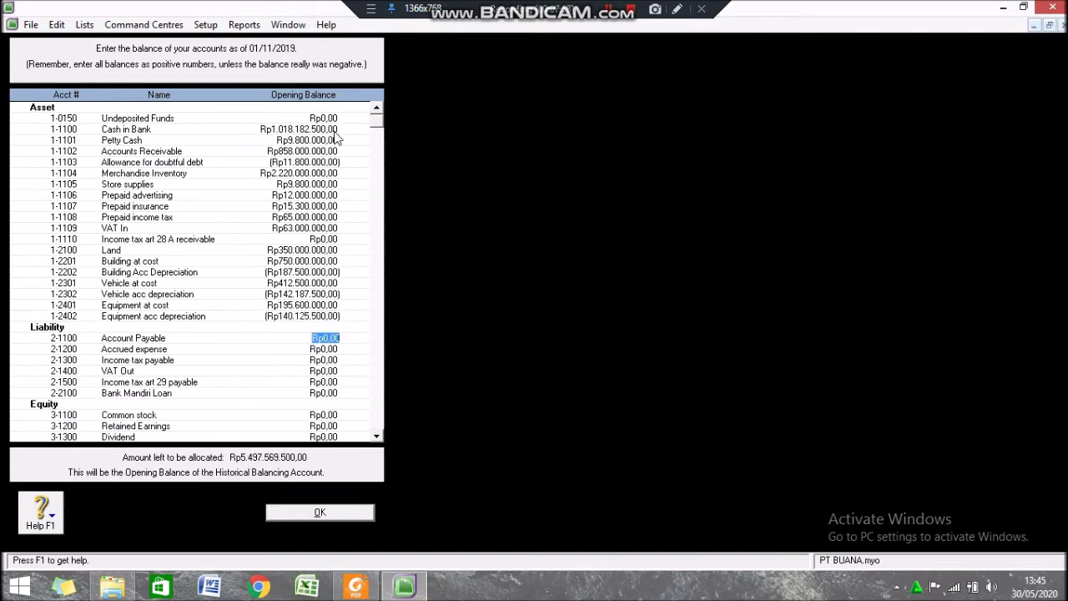
key(shift+Tab)
text(1)
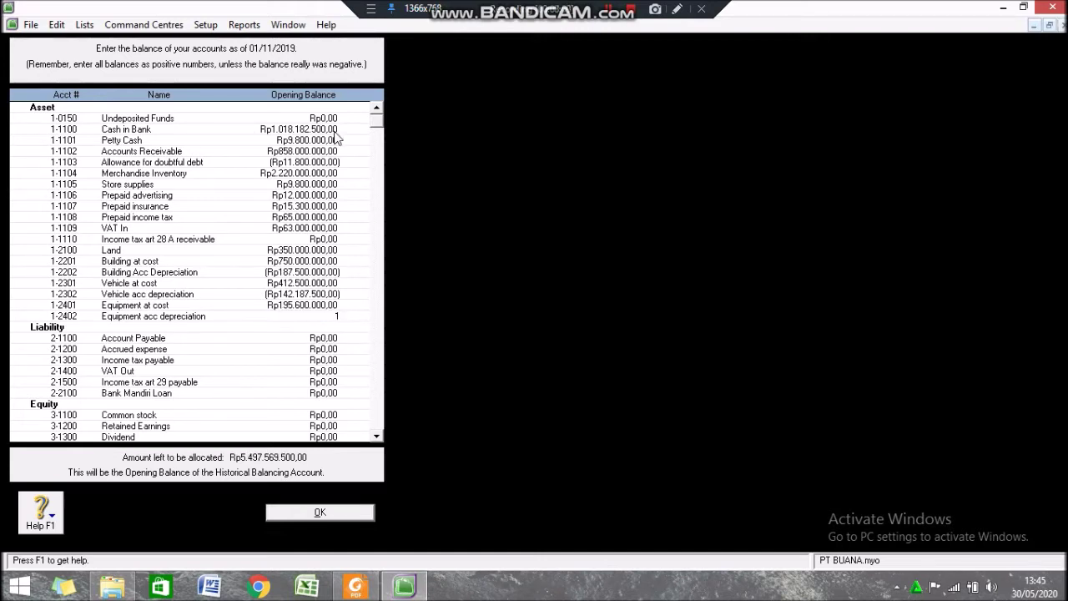
text(401250)
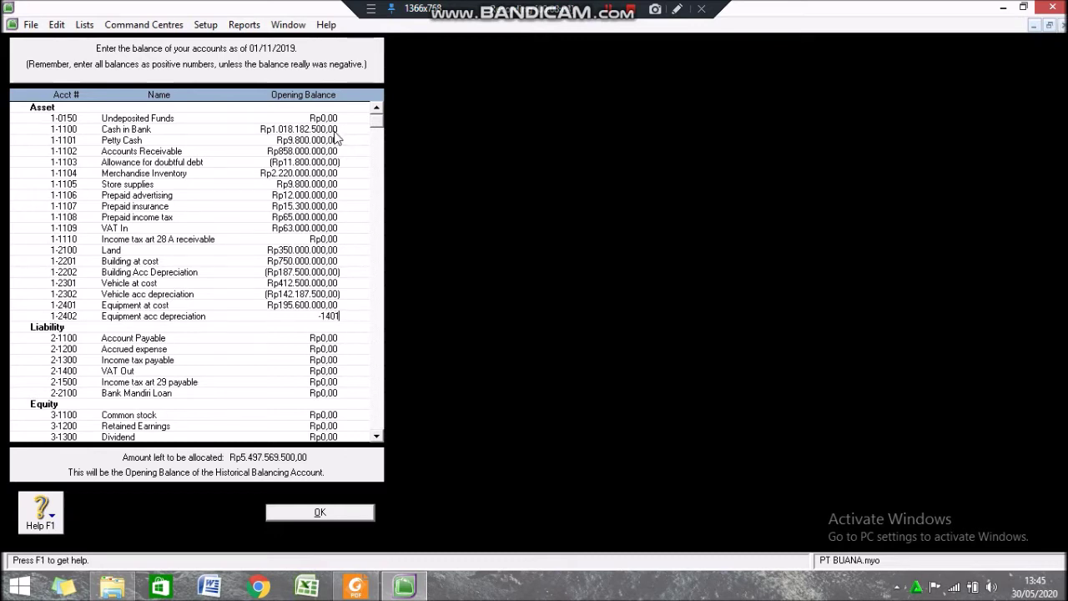
text(00)
key(Tab)
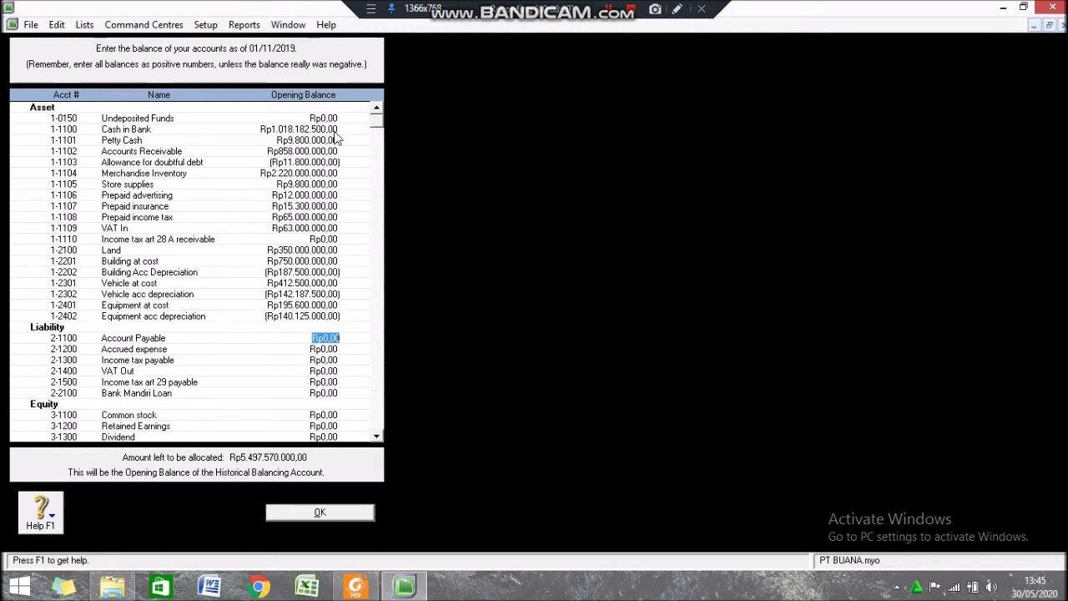
- Enter liability opening balances of Rp693.000.000 for Account Payable and Rp78.000.000 for VAT Out
text(693.)
text(000.000)
key(Tab)
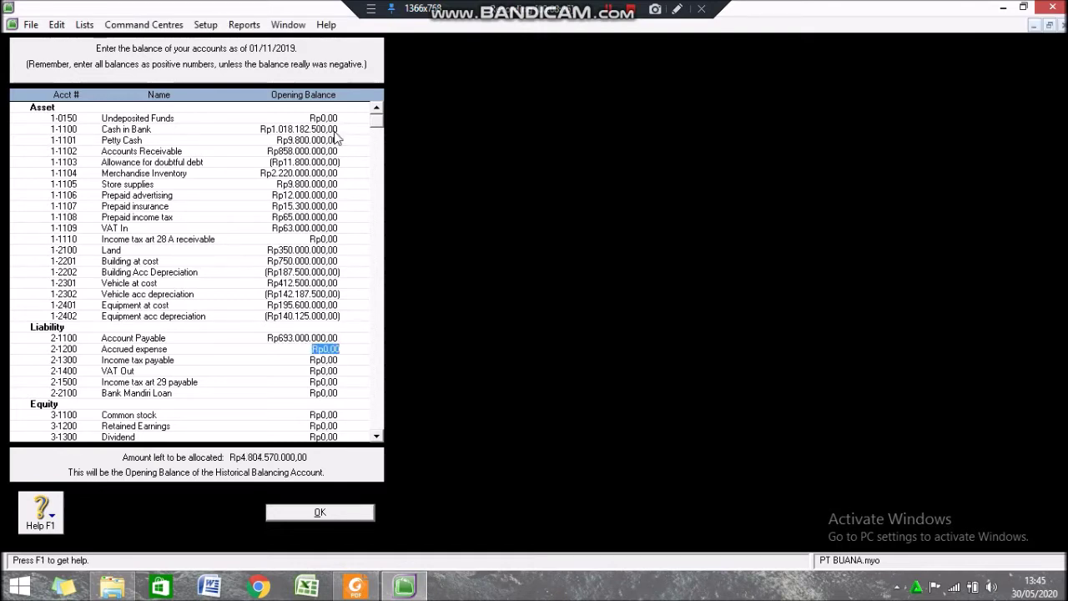
key(Tab)
key(Tab)
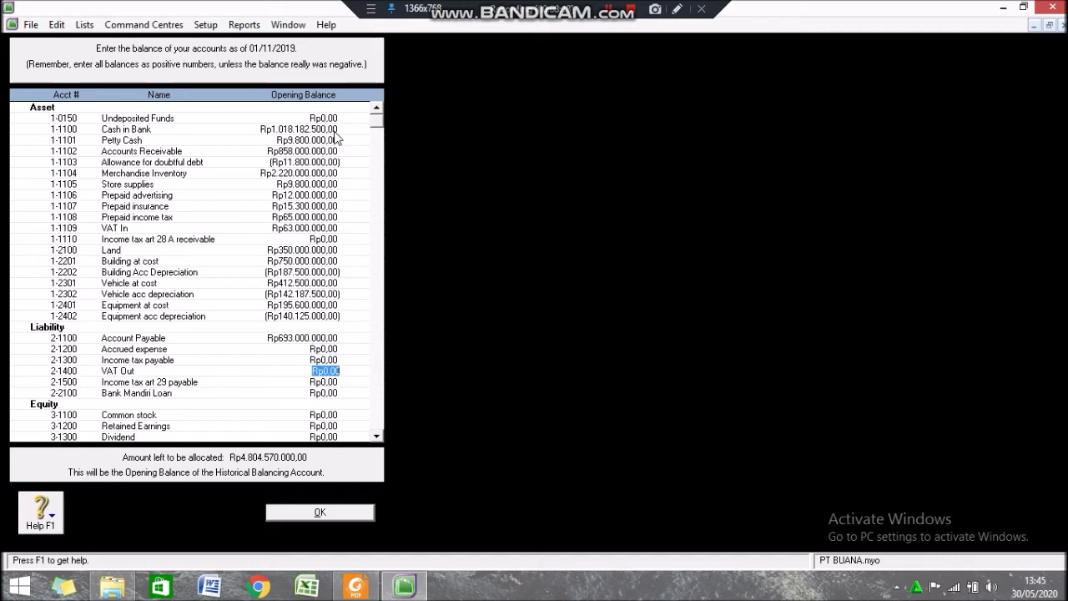
text(78.)
text(000.000)
key(Tab)
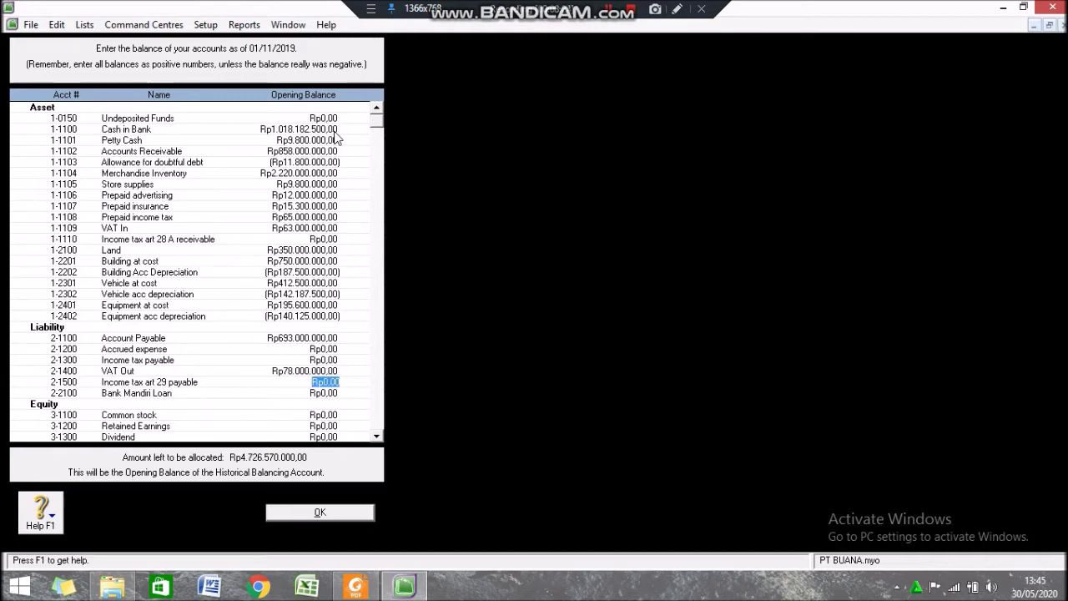
- Enter an opening balance of Rp360.000.000 for Bank Mandiri Loan
key(Tab)
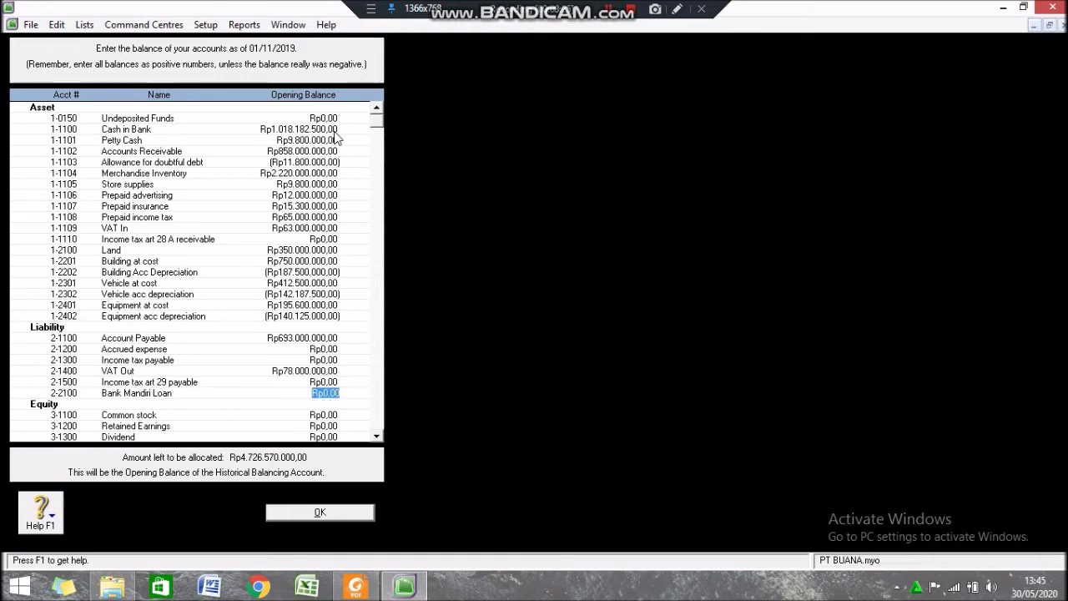
text(360.000.000)
key(Tab)
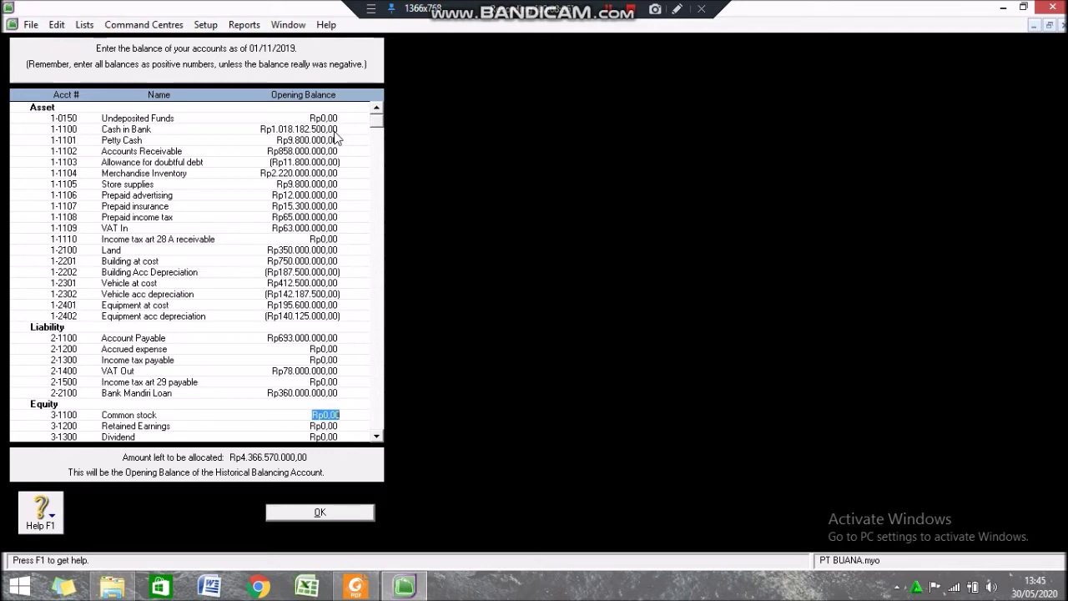
- Enter equity opening balances of Rp975.000.000 for Common stock and Rp1.800.000.000 for Retained Earnings
text(97)
text(5.000.)
text(0000)
key(Tab)
text(1800000000)
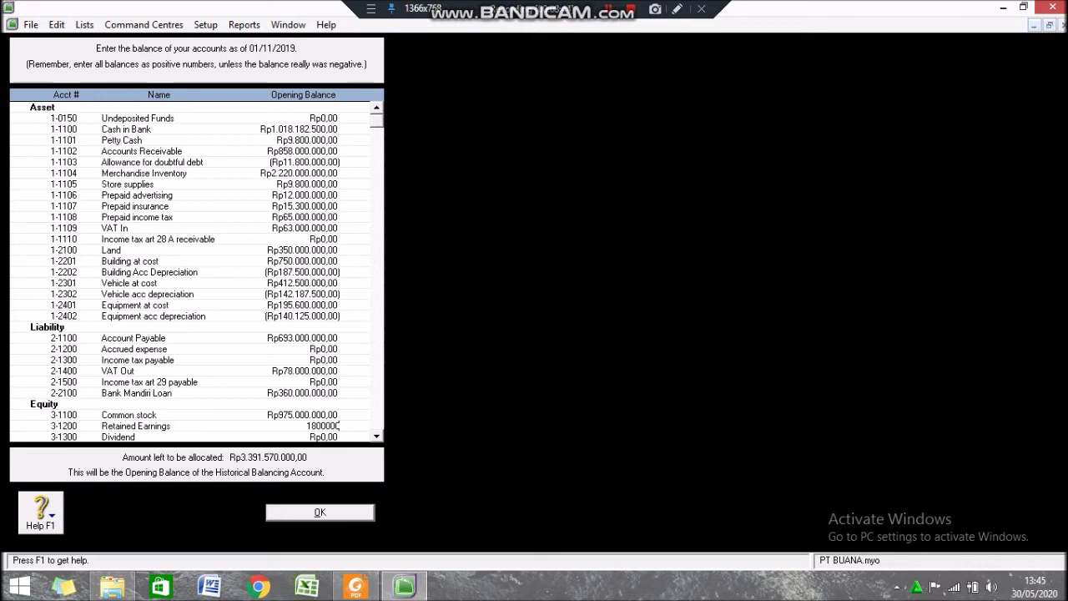
key(Tab)
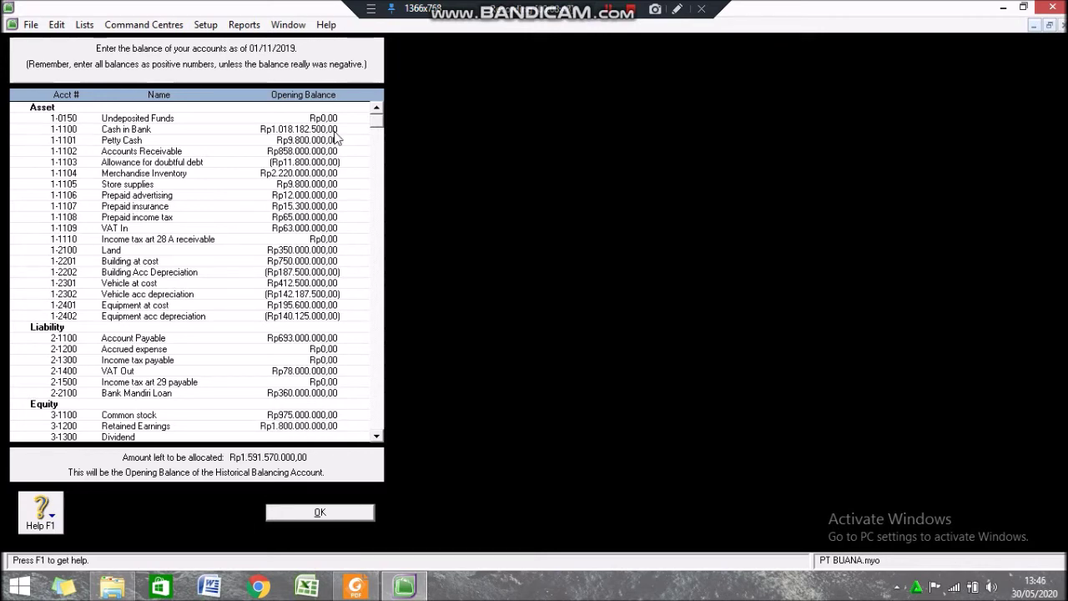
- Leave Dividend and Income Summary without a balance and set the Sales opening balance to Rp50.530.000.000
key(Tab)
key(Tab)
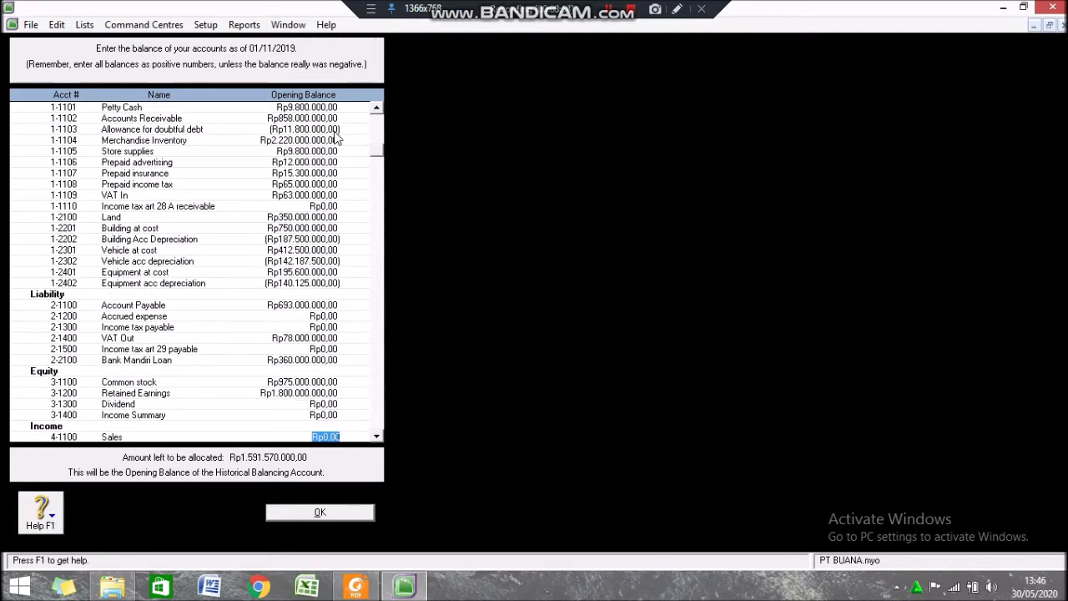
text(50530000000)
key(Tab)
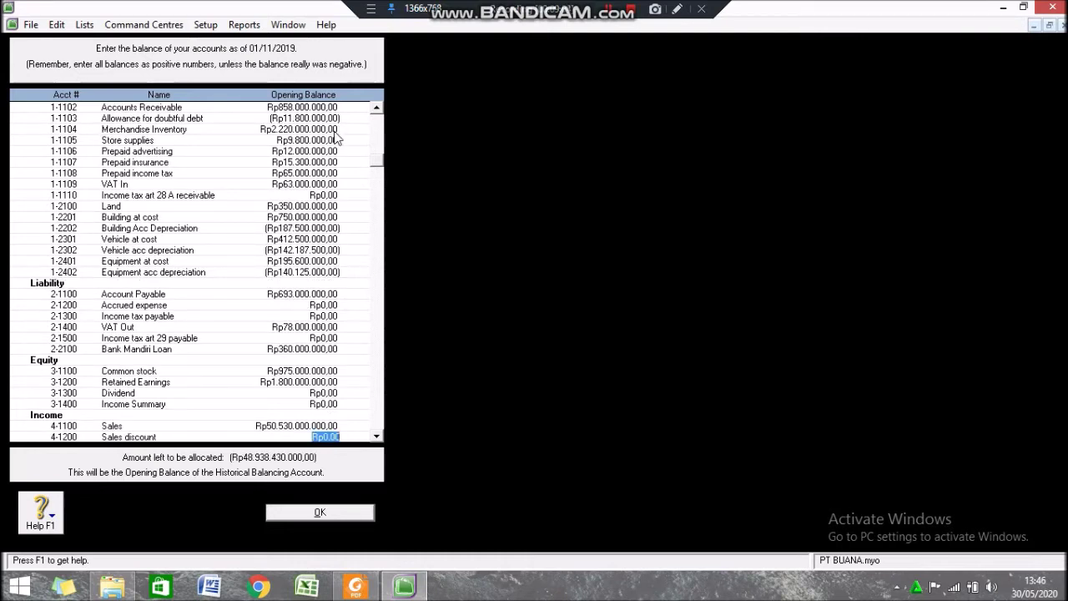
- Enter negative opening balances of -52.470.000 for Sales discount and -72.500.000 for sales return
key(BackSpace)
text(-52)
text(470000)
key(Tab)
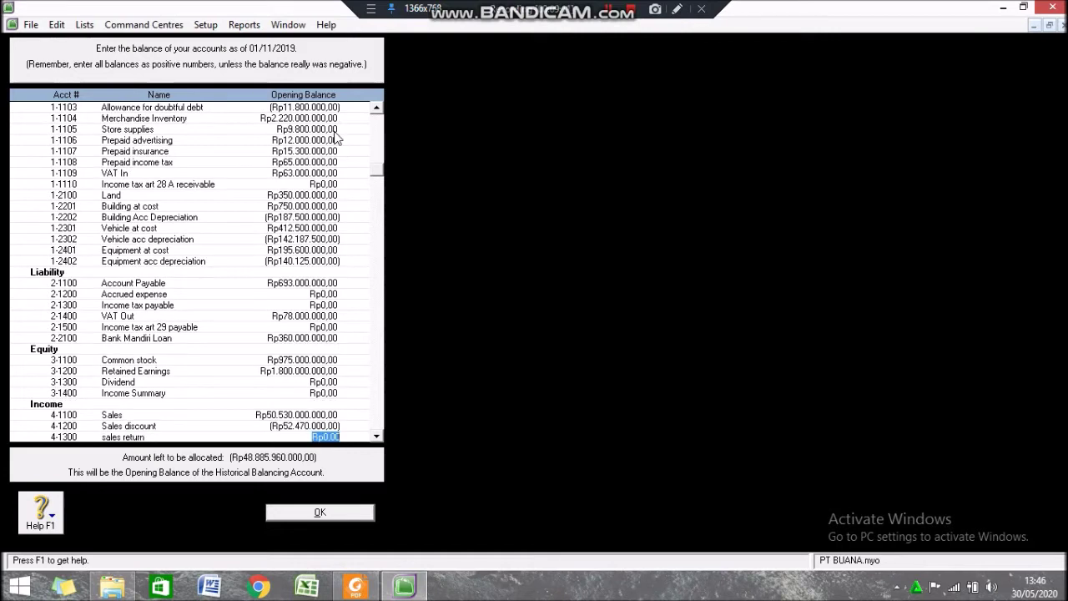
key(BackSpace)
text(-725)
text(00000)
key(Tab)
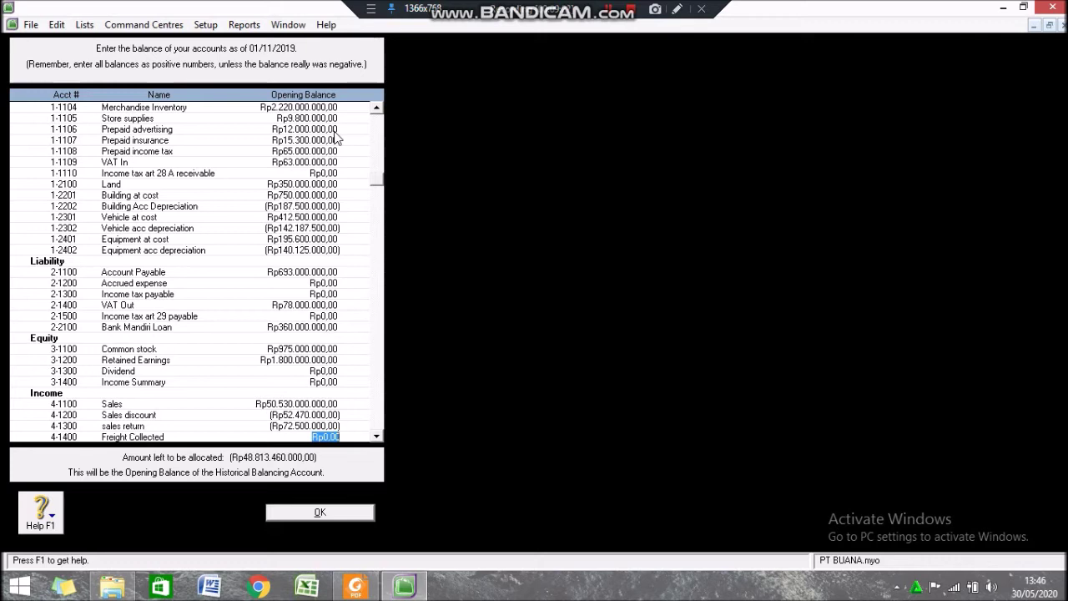
- Set Freight Collected to Rp45.800.000 and Late Fees Collected to Rp8.500.000
text(45.800.000)
key(Tab)
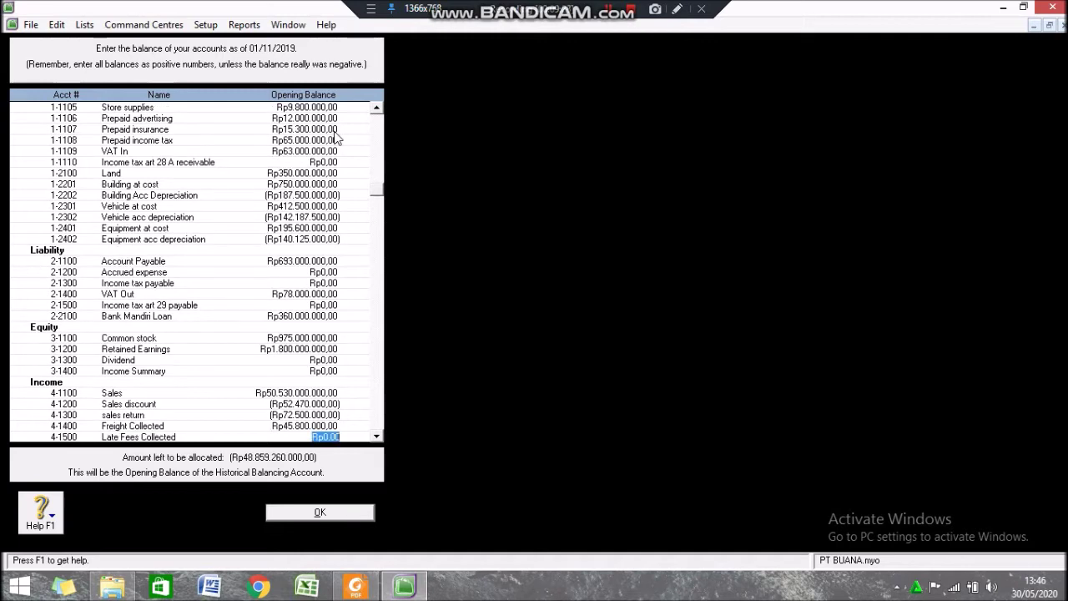
text(850000)
key(Tab)
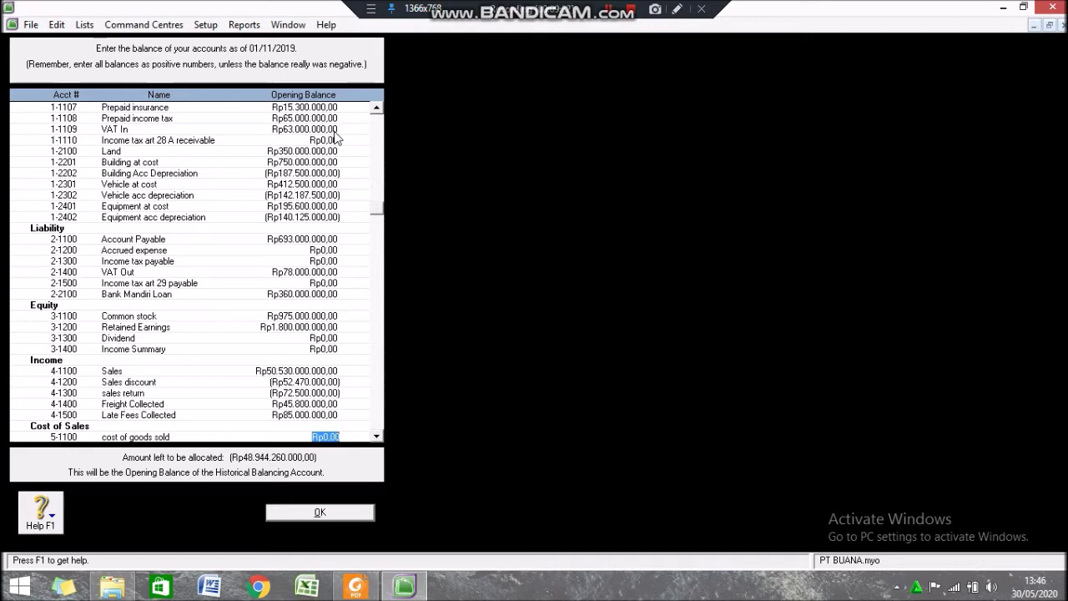
key(shift+Tab)
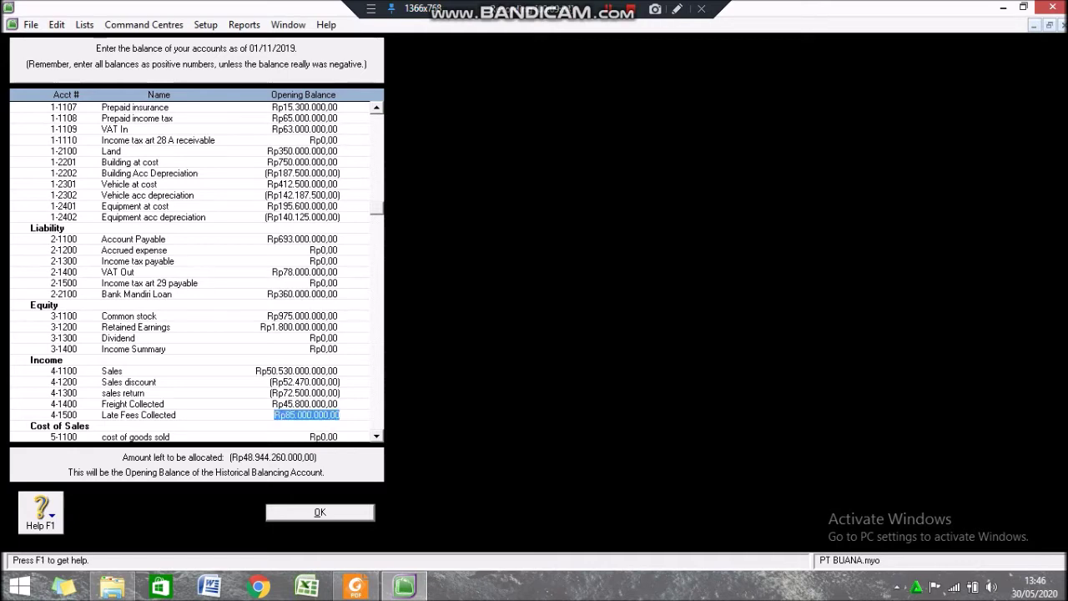
text(8500000)
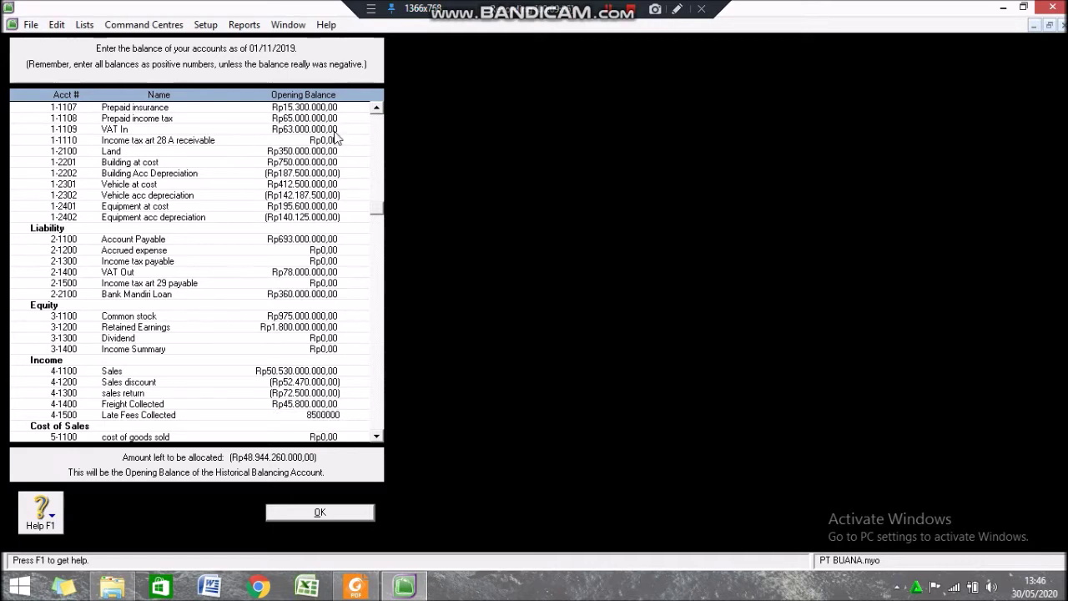
key(Tab)
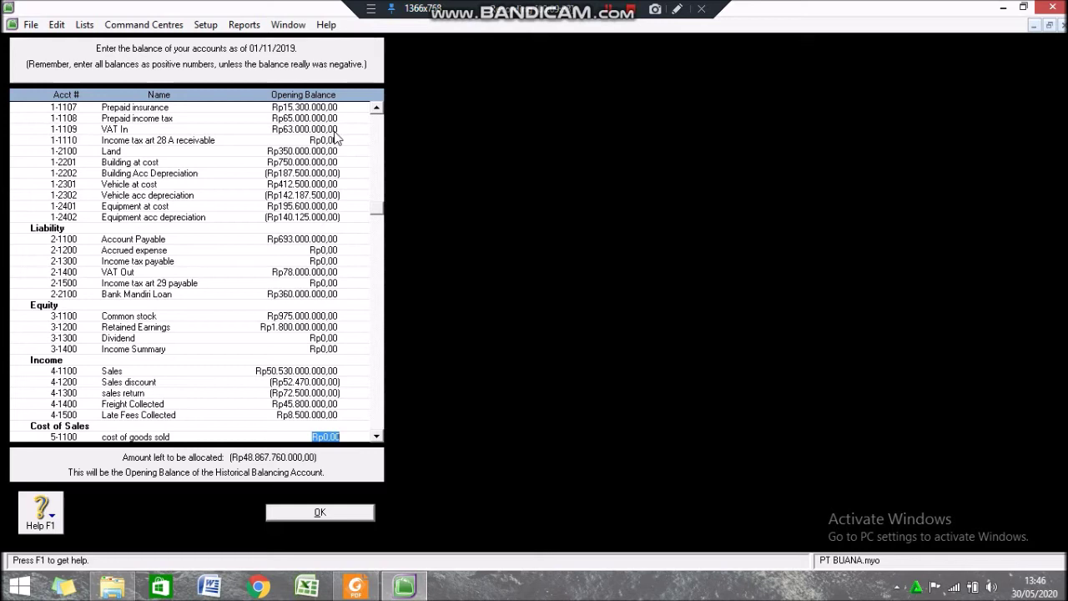
- Enter Cost of Sales opening balances of Rp48.480.500.000 for cost of goods sold and Rp18.700.000 for Freight Paid
text(48480500000)
key(Tab)
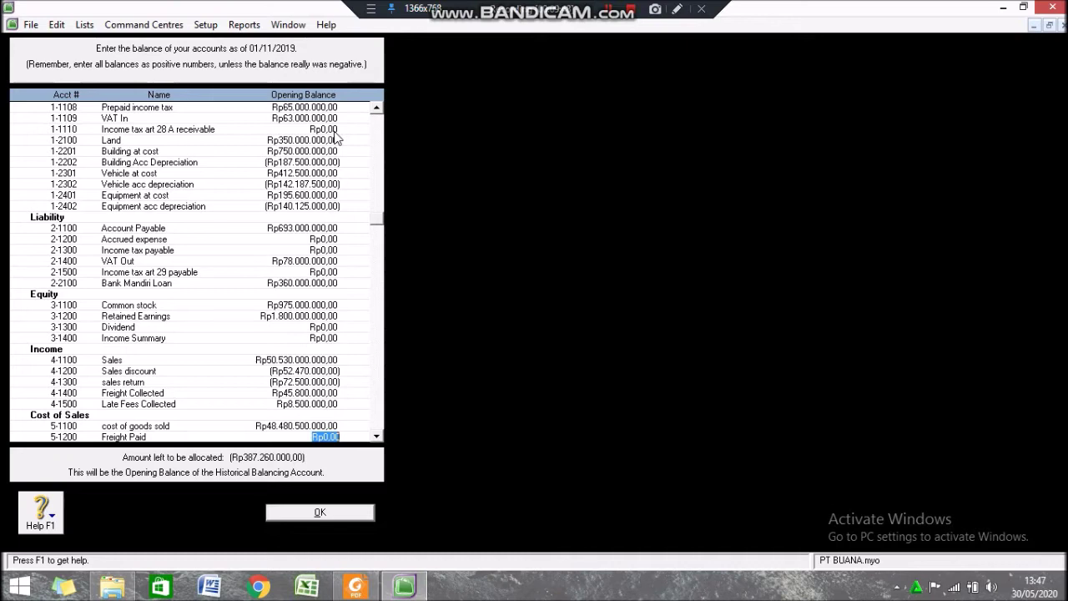
text(18.700.)
text(000)
key(Tab)
- Set Wages & Salaries Expense to Rp276.500.000 and Advertising Expense to Rp8.800.000
text(276500000)
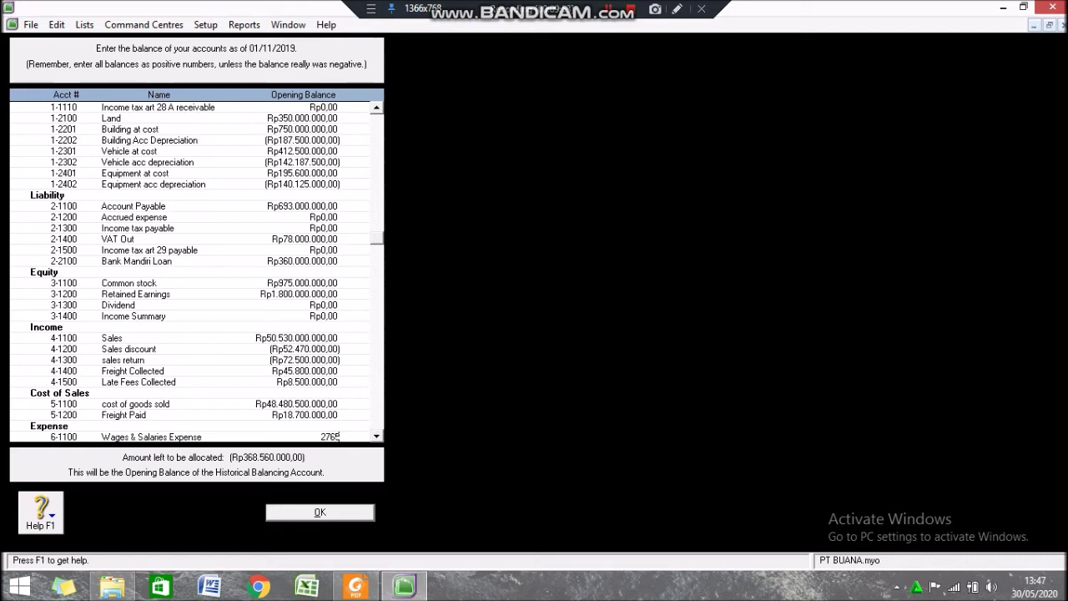
key(Tab)
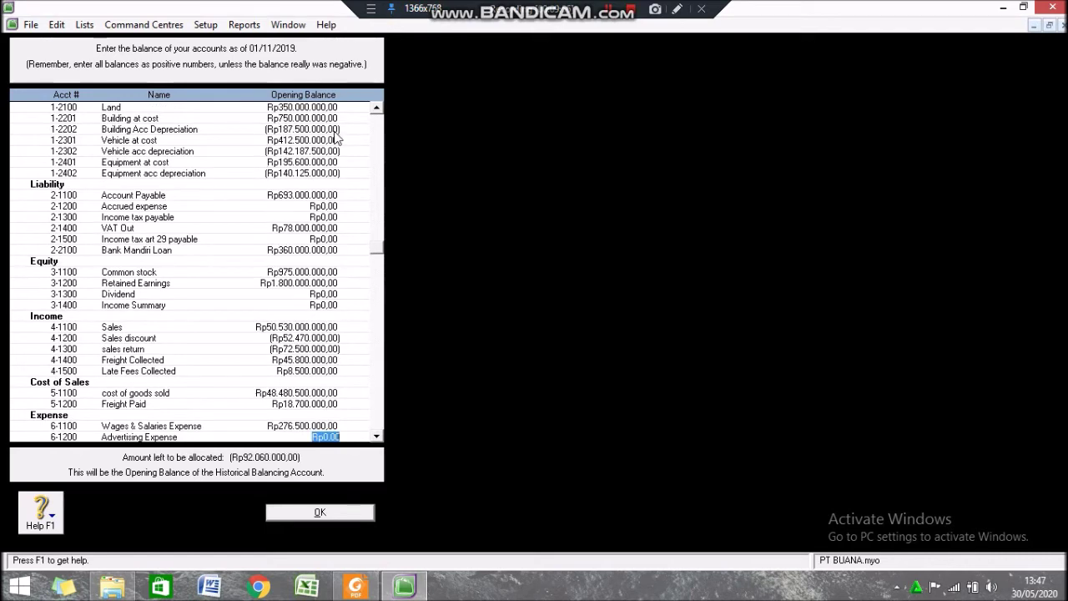
text(8.480.500.00)
key(Tab)
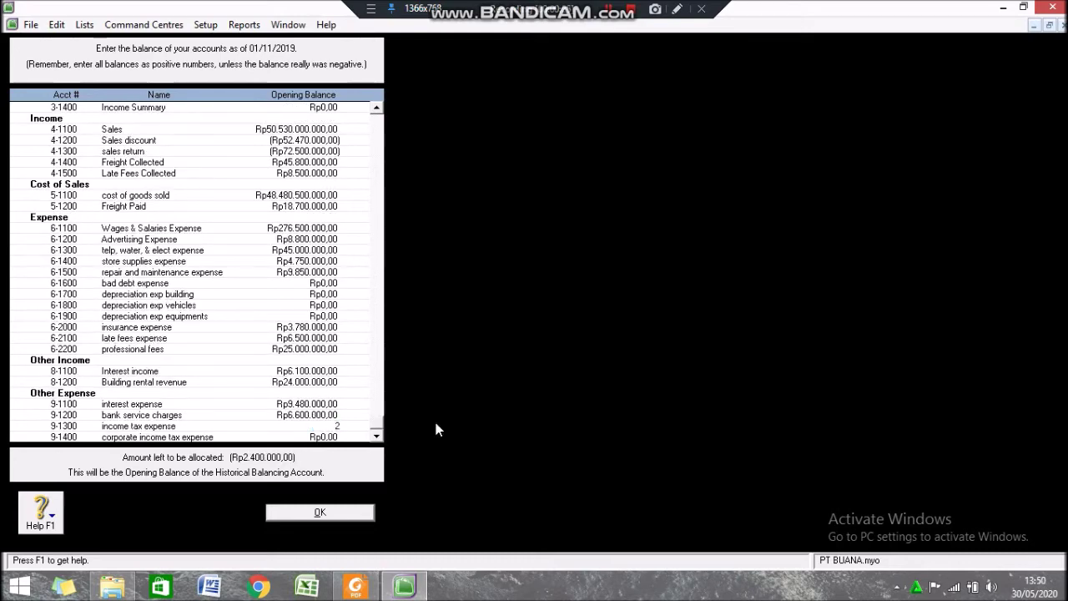
- Set income tax expense to Rp2.400.000 and confirm the account opening balances
text(2.400.)
text(0000)
key(Tab)
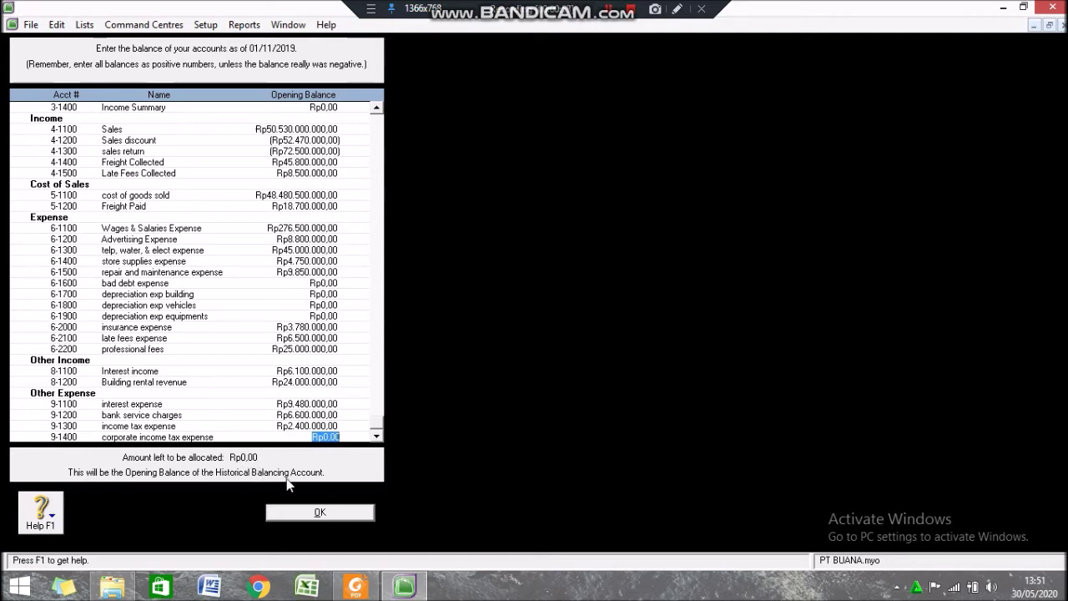
click(309, 515)
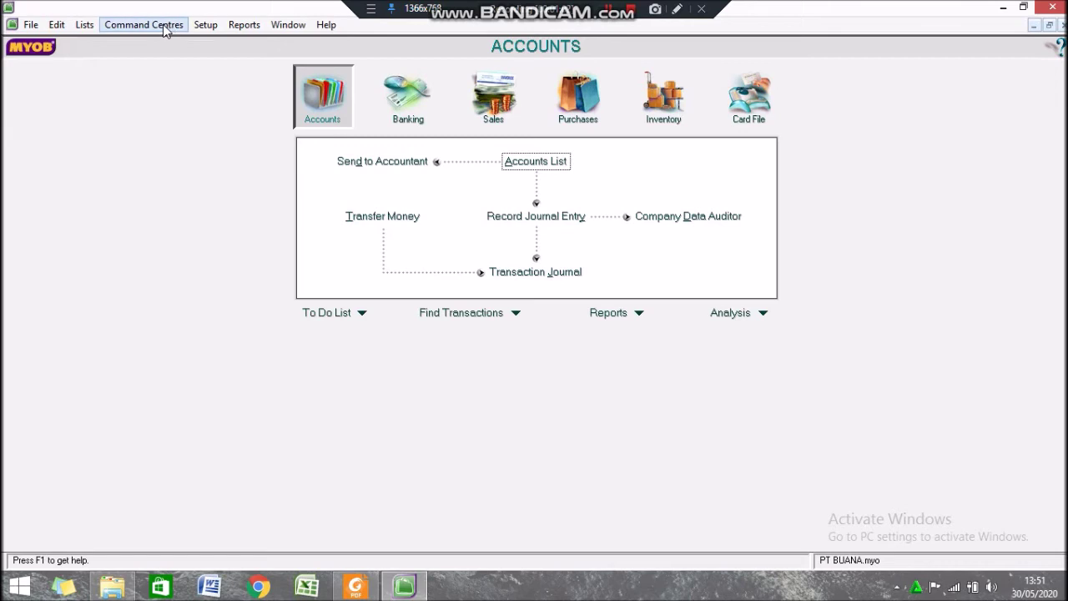
- Open the tax codes list and delete the FRE (GST Free) tax code
click(84, 25)
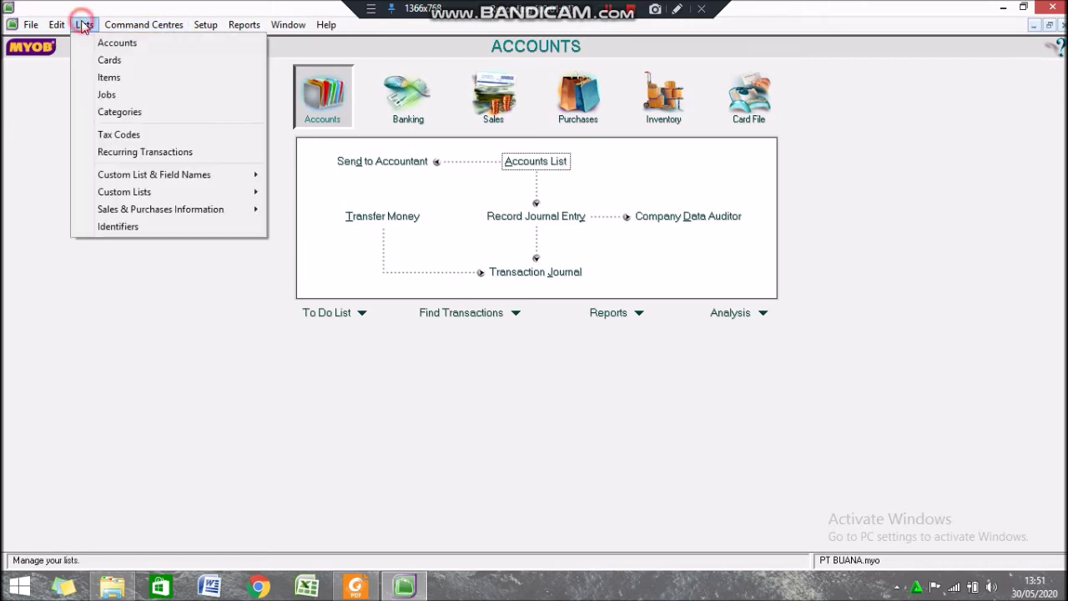
click(146, 138)
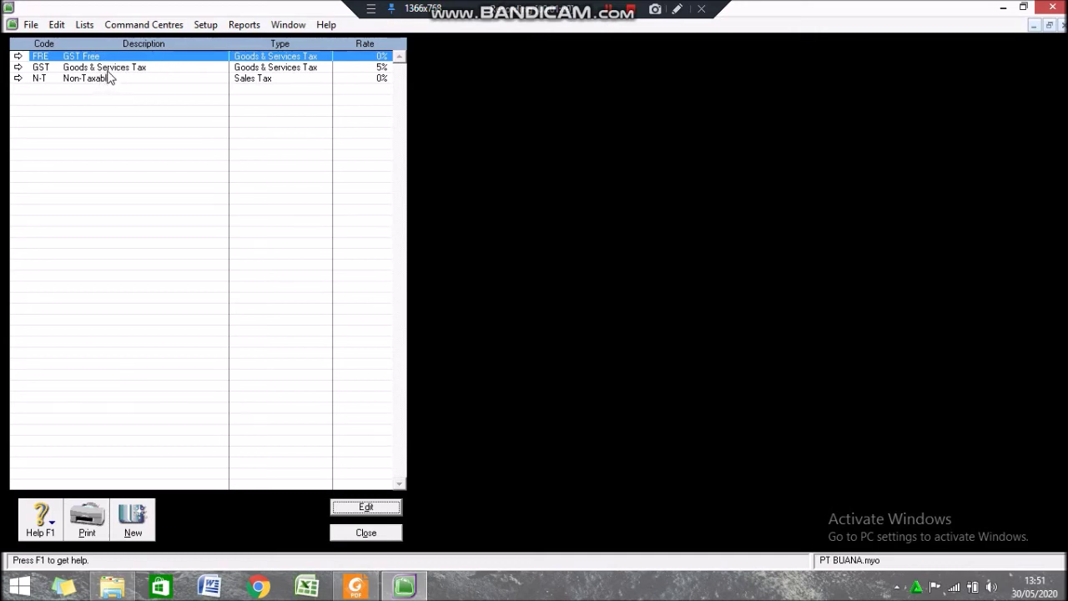
click(109, 69)
click(109, 79)
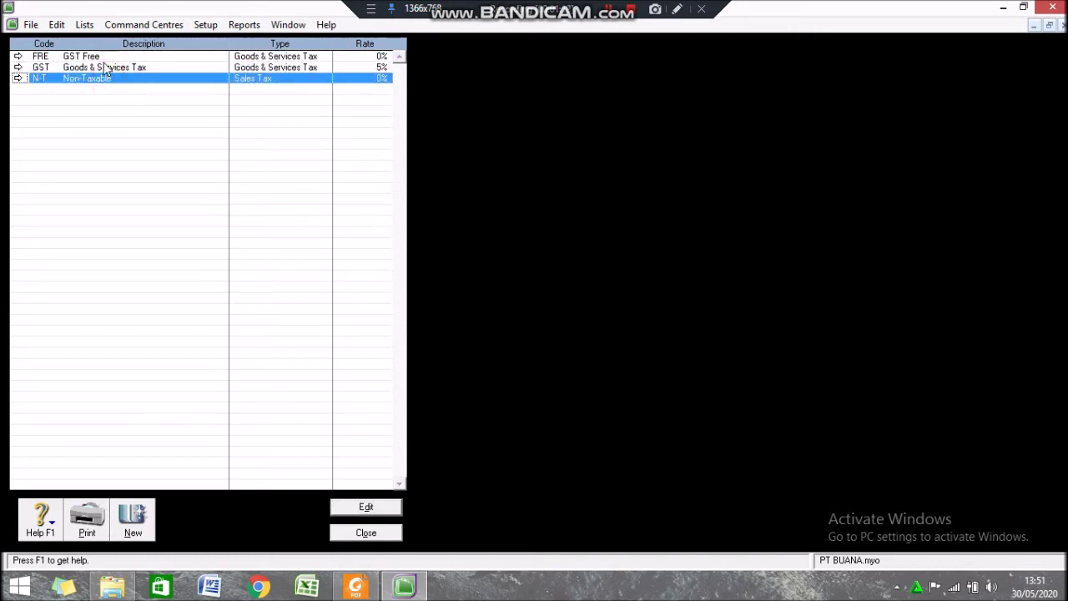
click(102, 57)
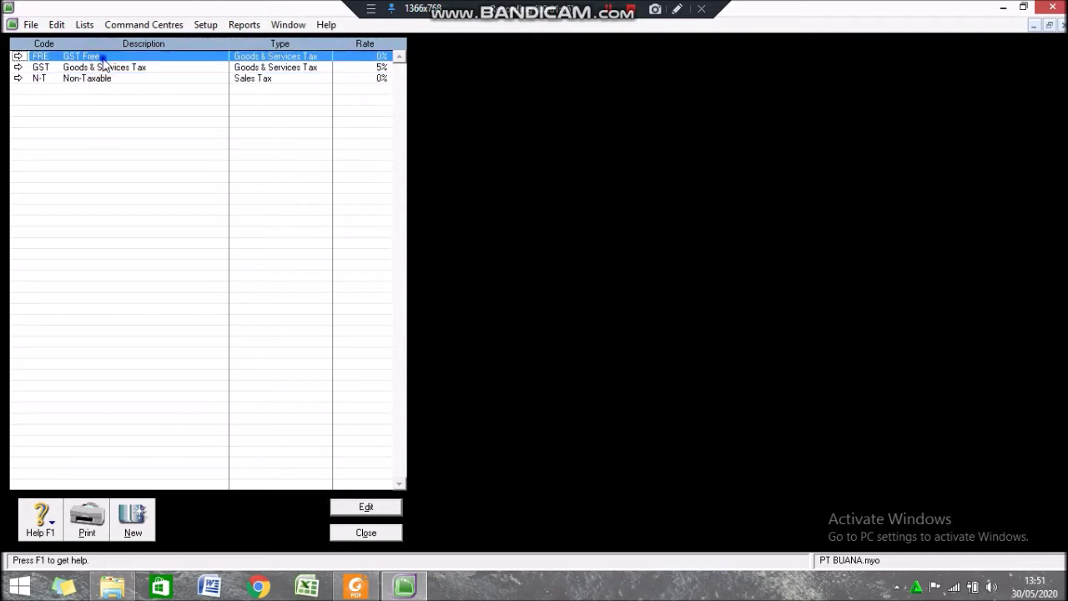
right_click(102, 59)
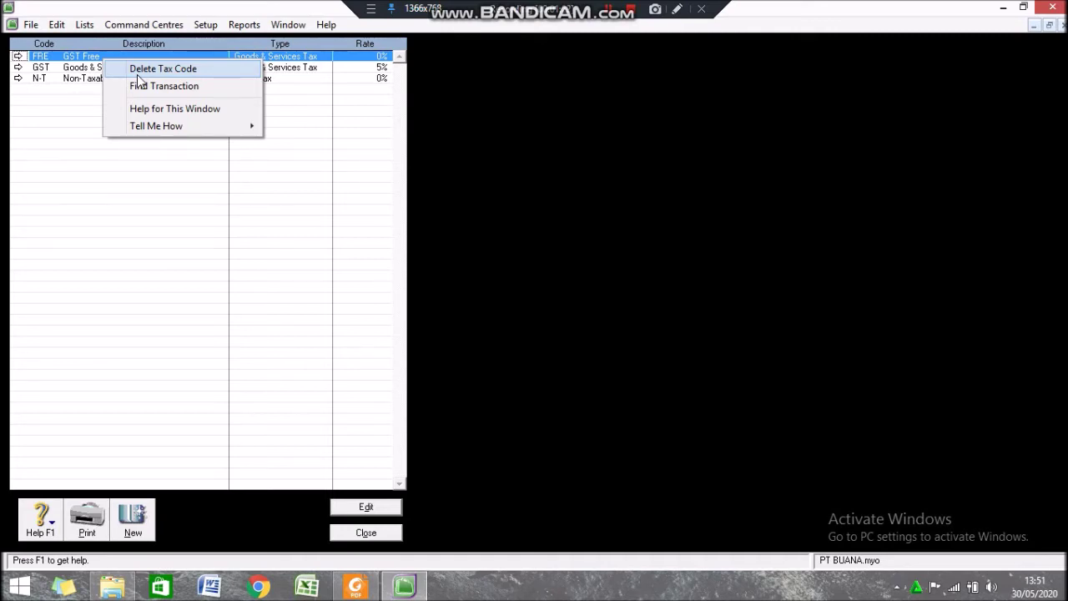
click(138, 72)
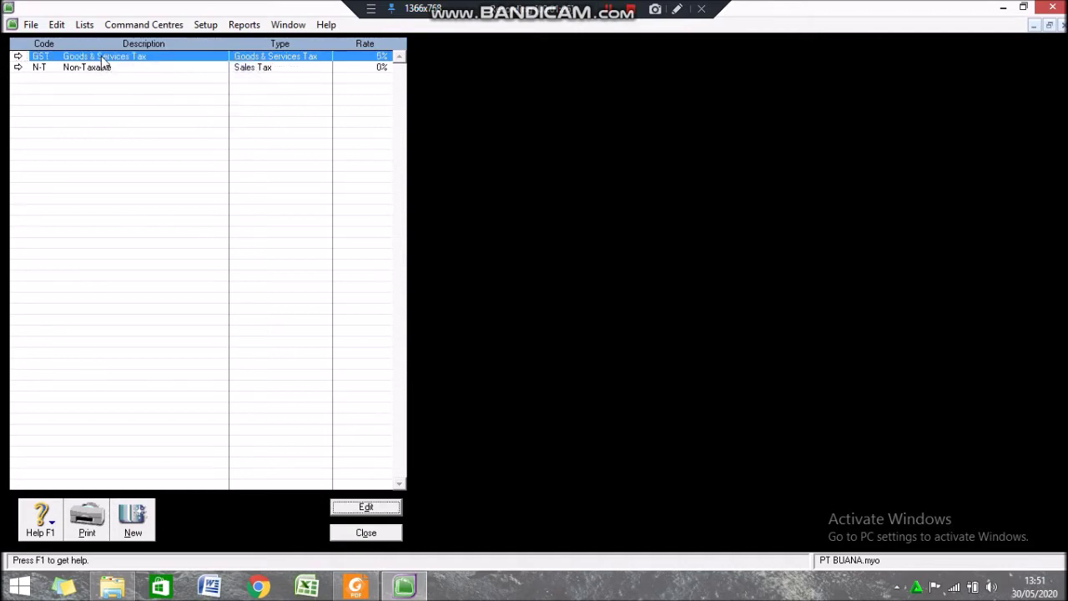
- Open the GST tax code for editing and look up the VAT In and VAT Out policies in the Foxit PDF
click(129, 57)
double_click(130, 56)
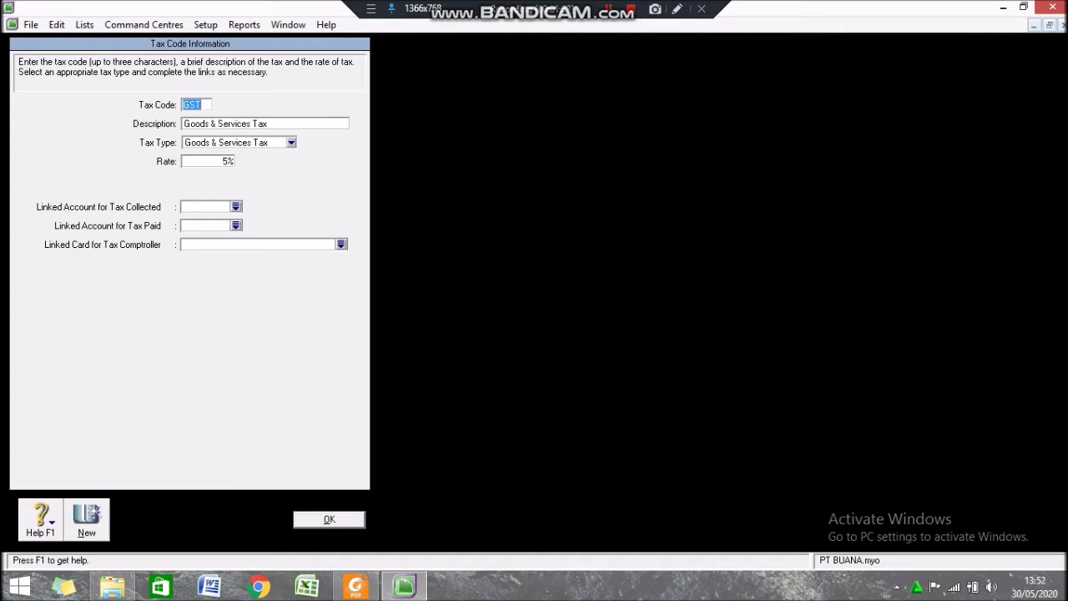
click(355, 586)
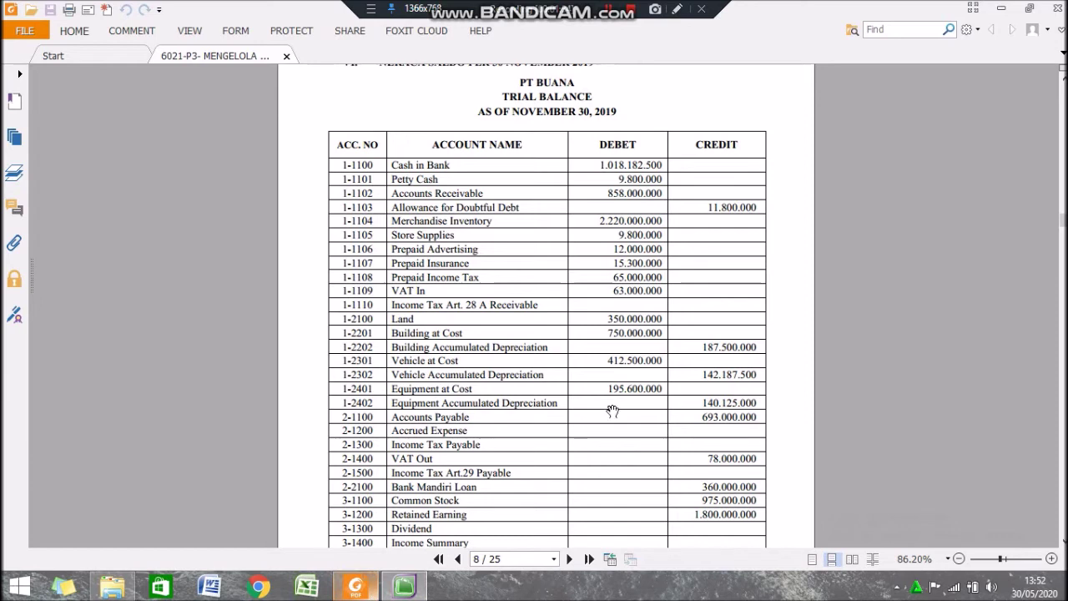
scroll(730, 333, up, 20)
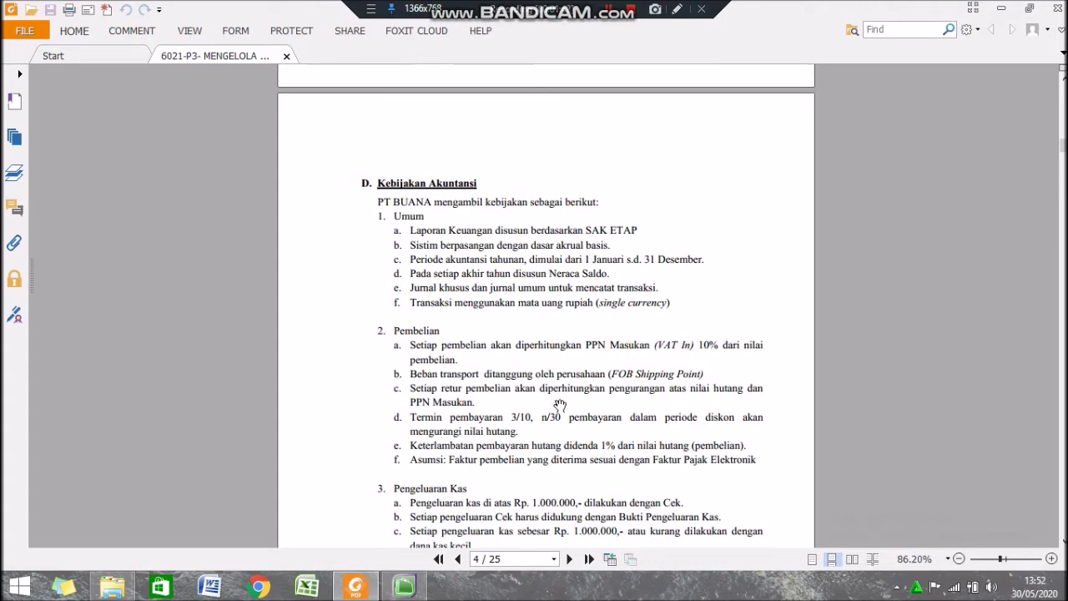
scroll(559, 406, down, 10)
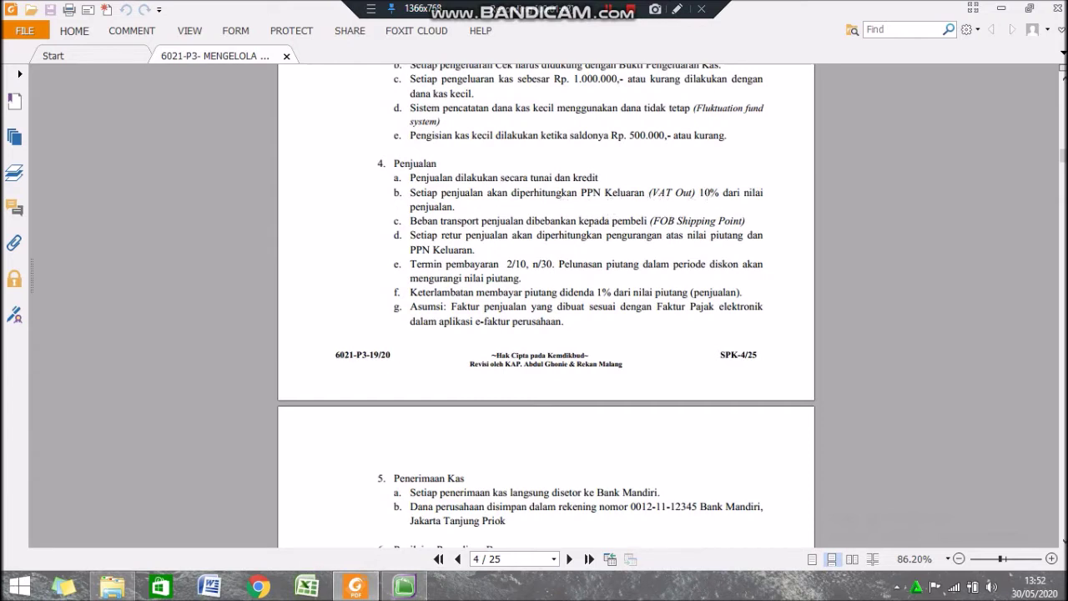
- Back in MYOB, change the GST tax code to PPN with the description Pajak Pertambahan Nilai
click(344, 482)
text(PPN)
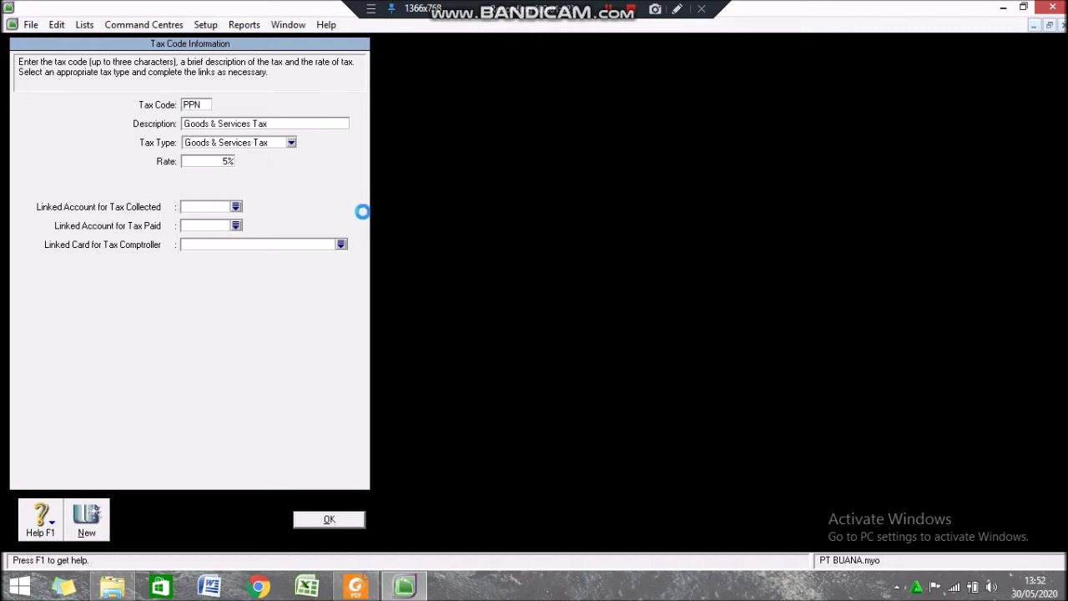
key(Return)
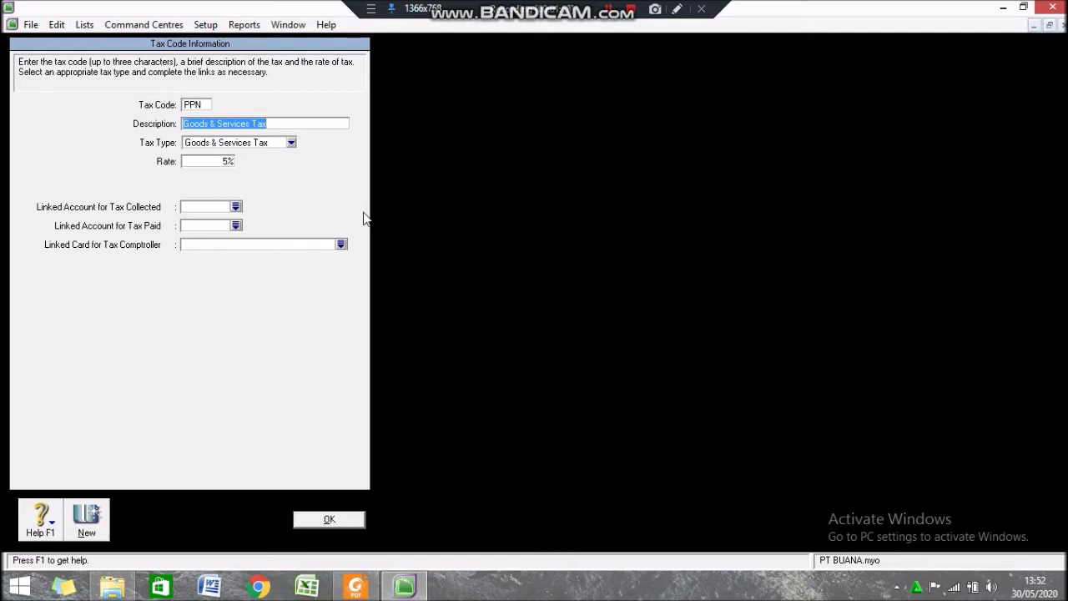
text(Pajak Pertambah)
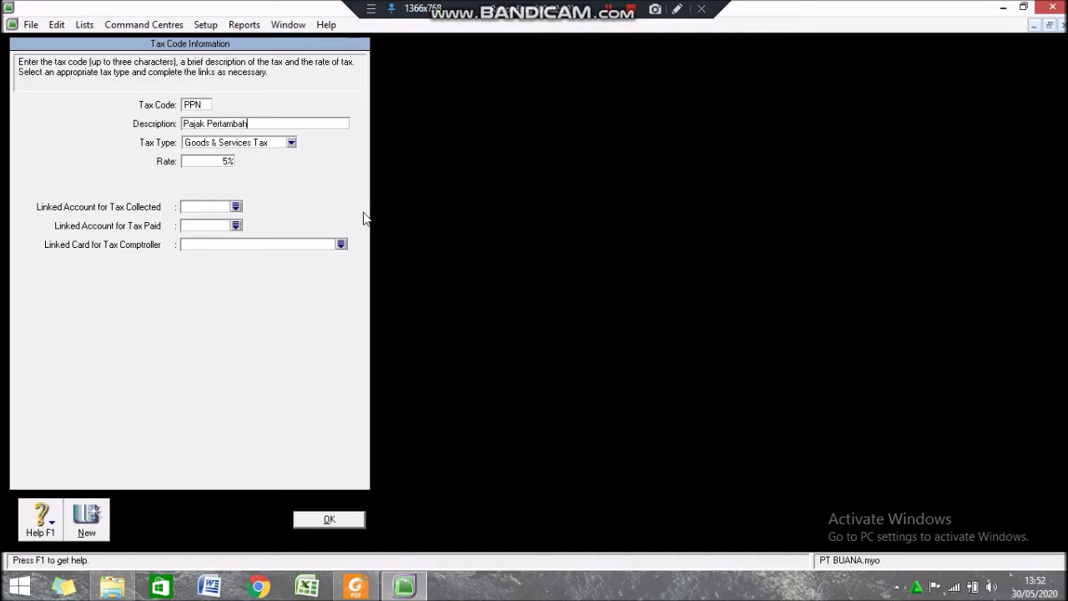
text(an Nilai)
key(Tab)
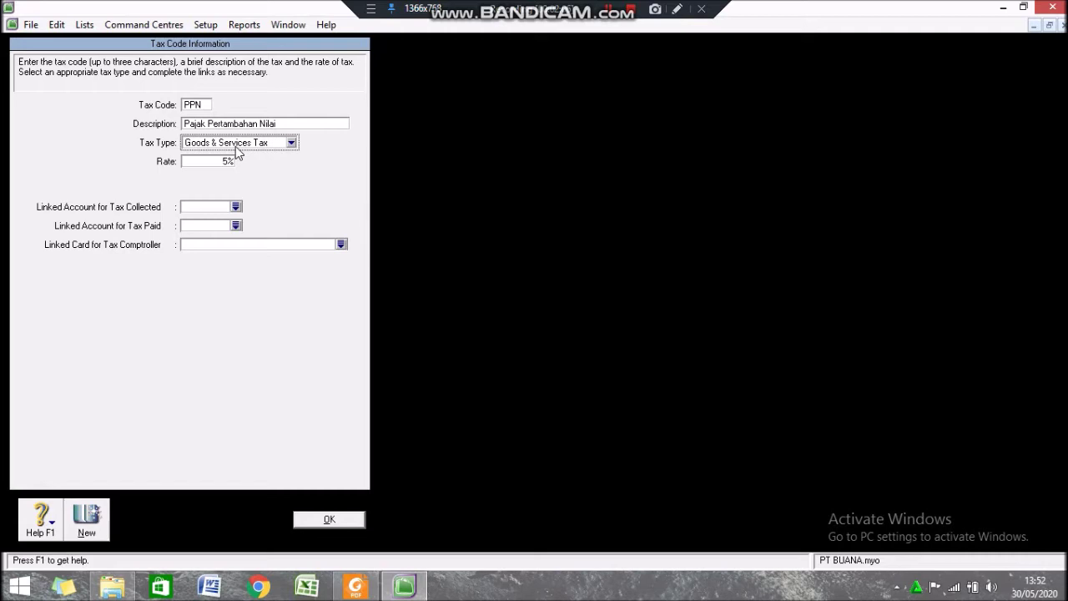
- Set the PPN tax rate to 10% and acknowledge the rate-change notice
click(230, 162)
text(10)
click(218, 208)
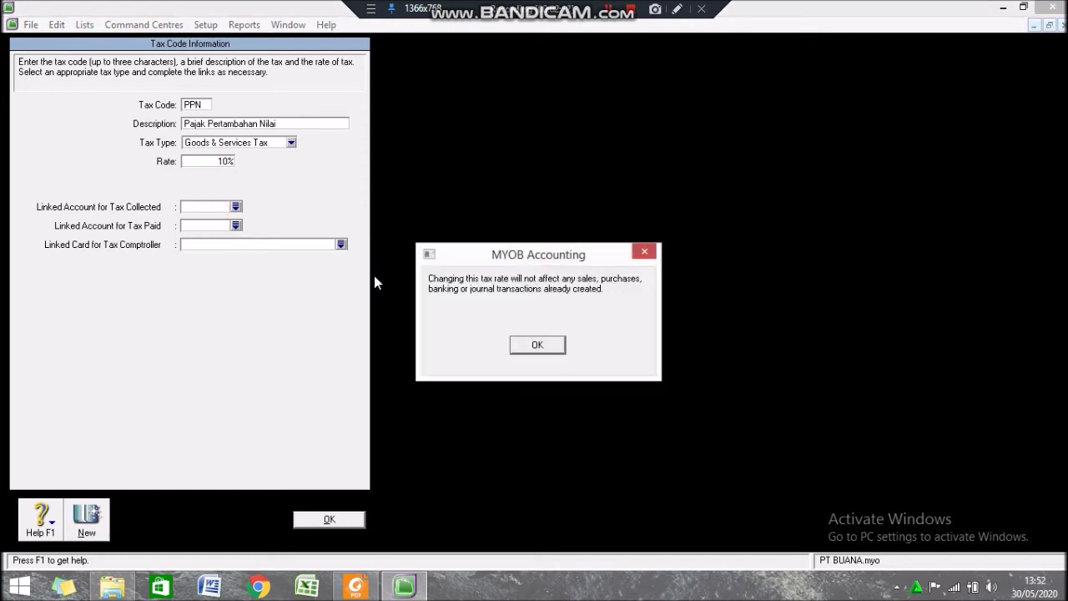
click(542, 349)
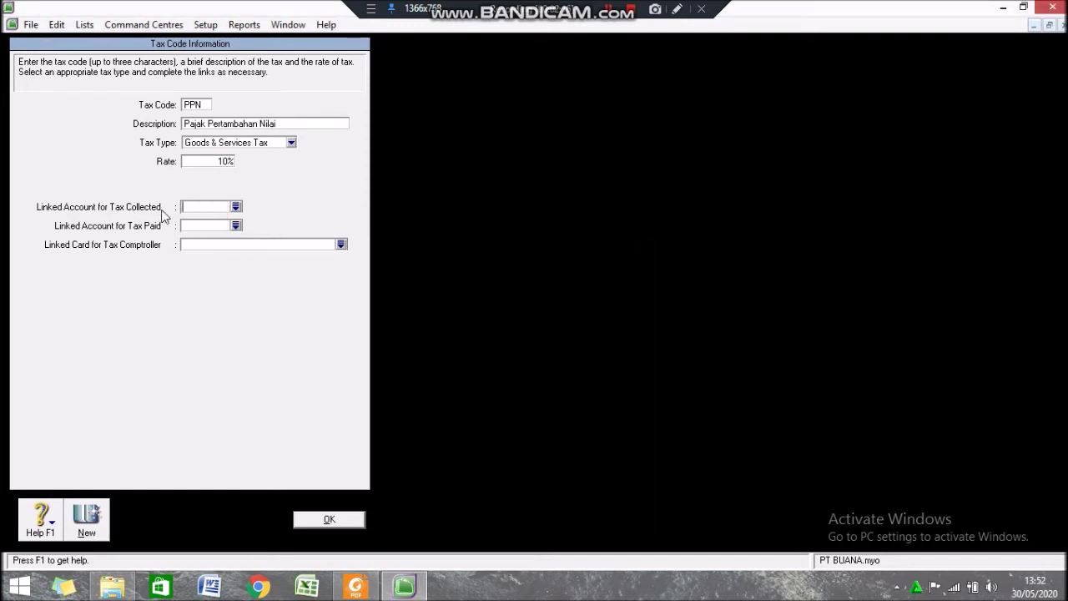
- Link the PPN tax code's tax collected to 2-1400 VAT Out and tax paid to 1-1109 VAT In, then close the tax codes list
click(236, 206)
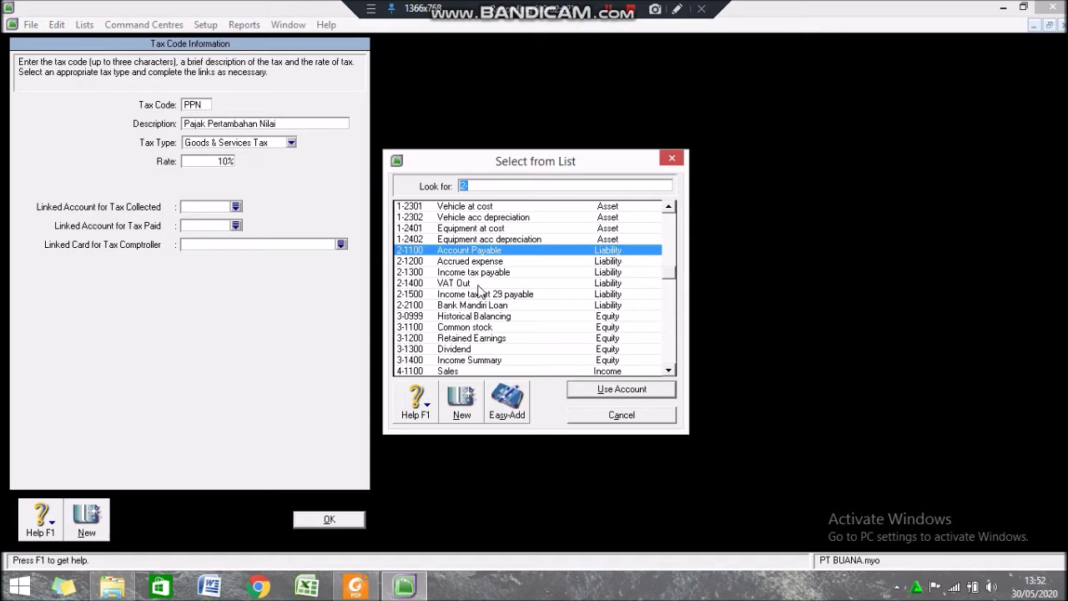
text(2-1400)
click(628, 398)
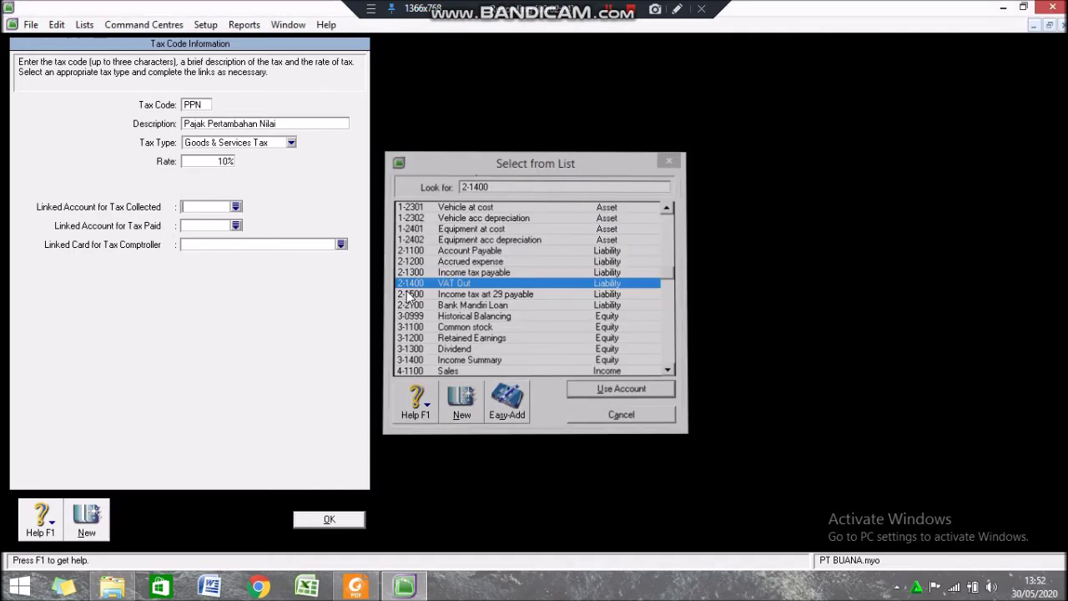
click(236, 225)
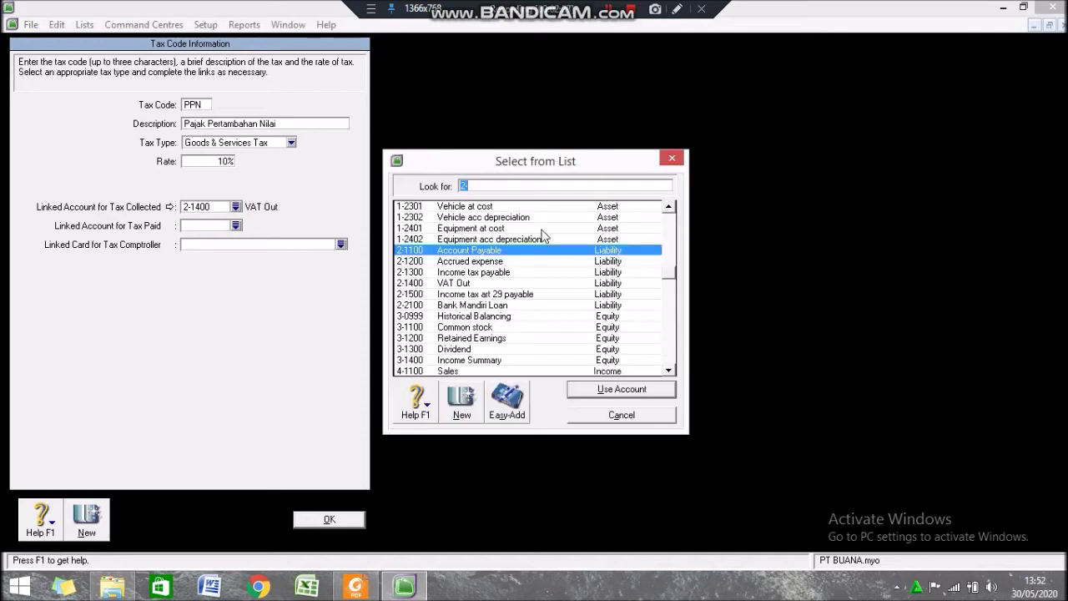
drag(667, 268, 674, 219)
double_click(467, 315)
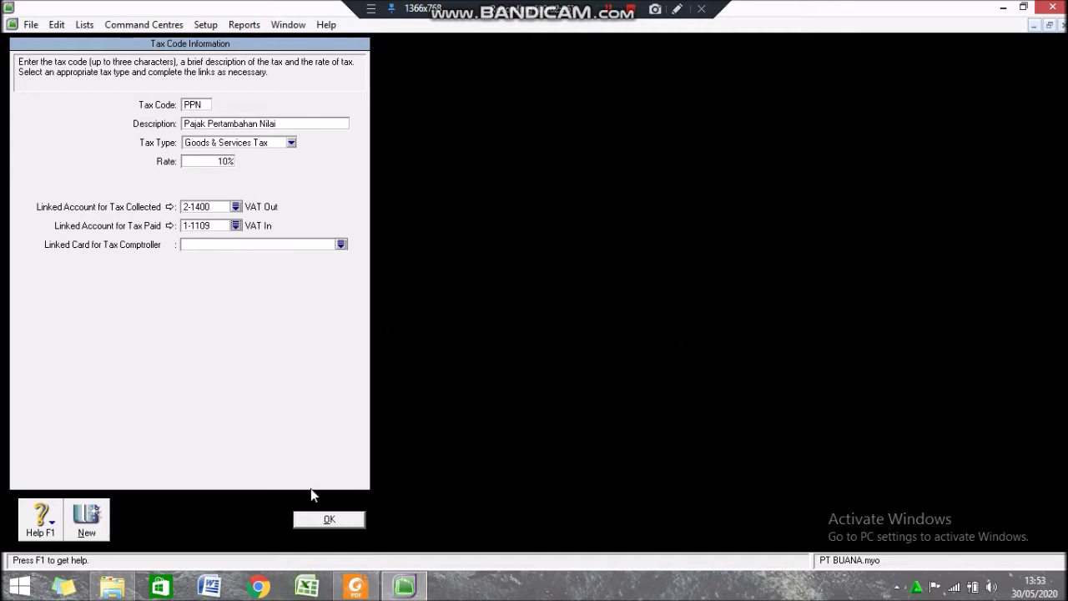
click(329, 518)
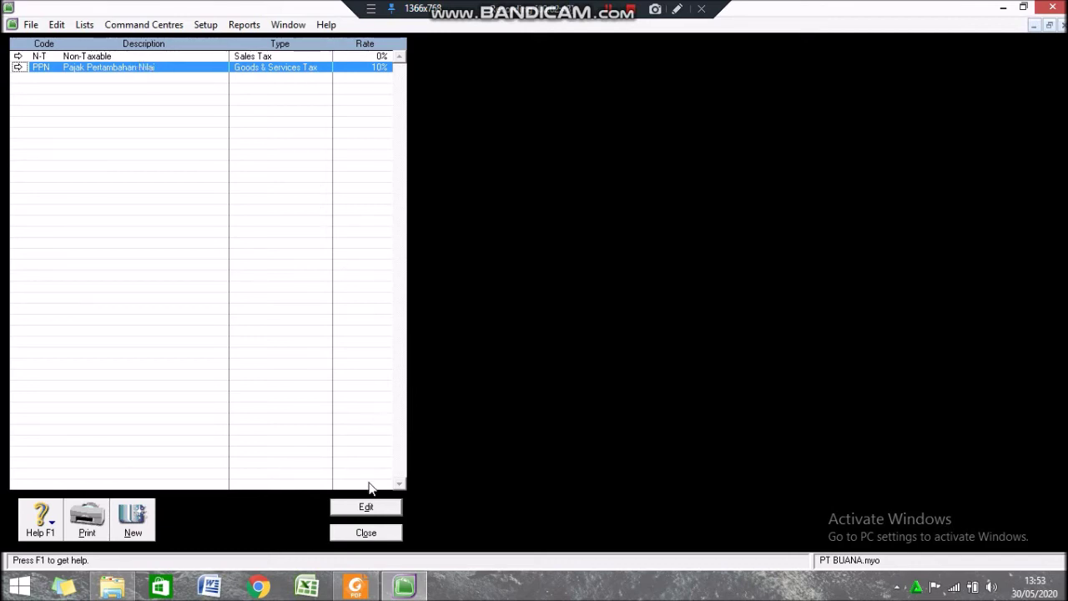
click(364, 535)
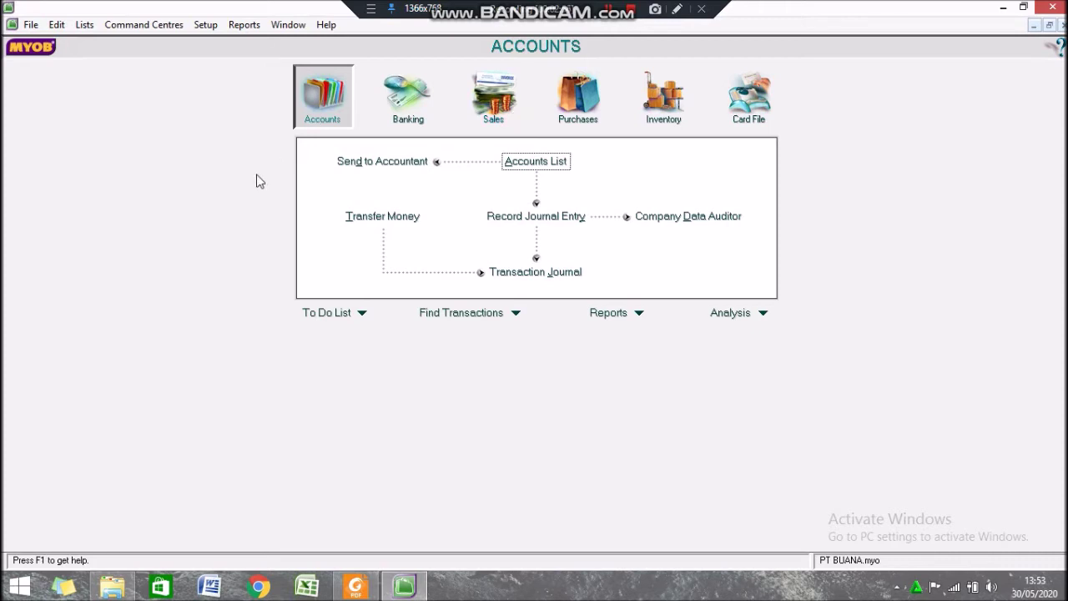
- In the sales linked accounts, enable charging freight on sales with 4-1400 Freight Collected as the income account
click(215, 27)
mouse_move(307, 77)
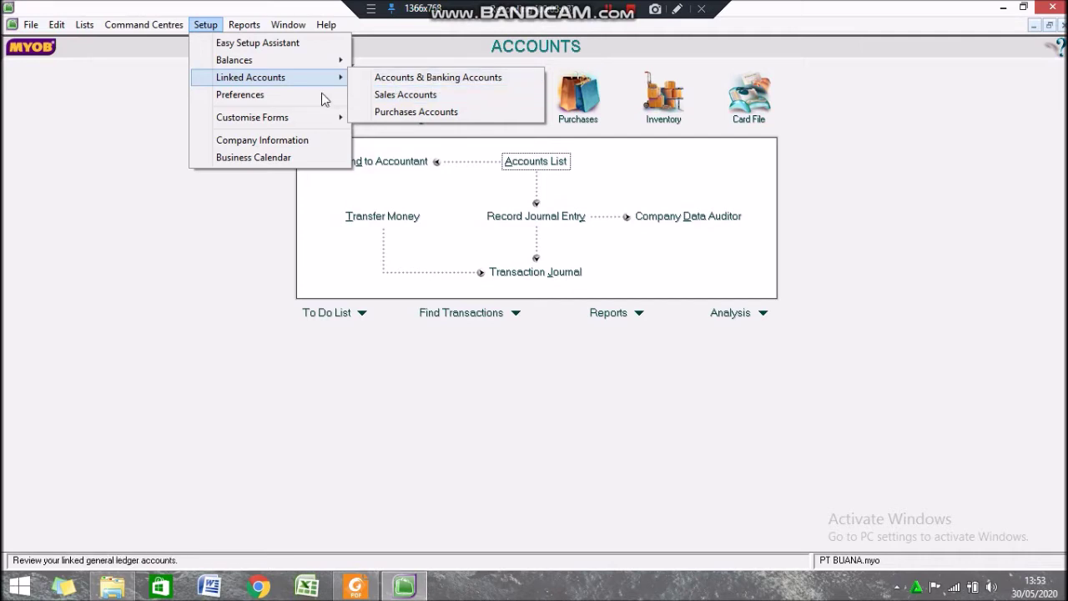
click(421, 96)
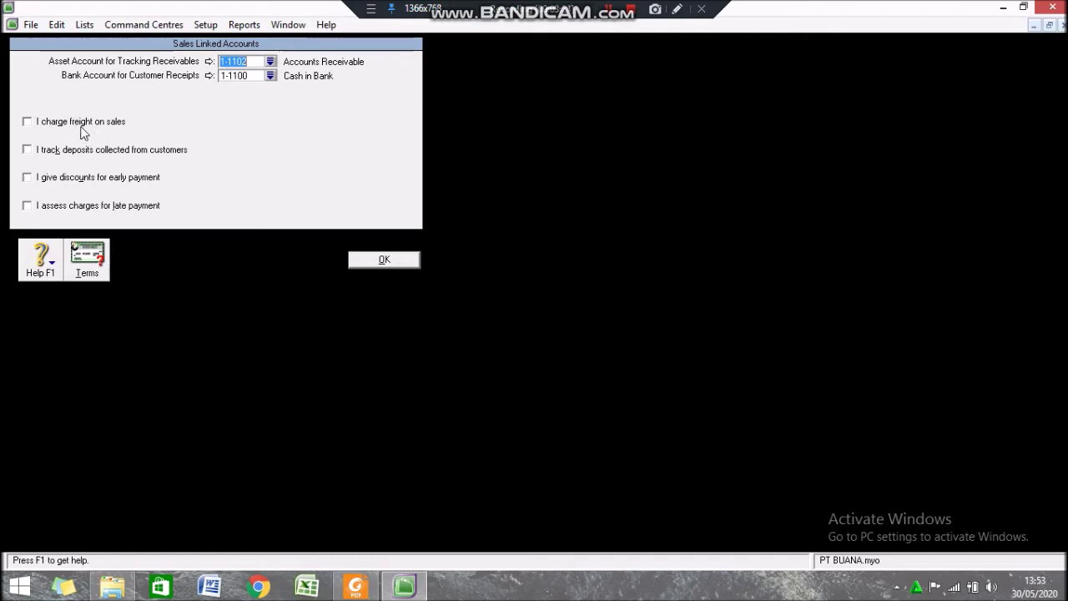
click(28, 122)
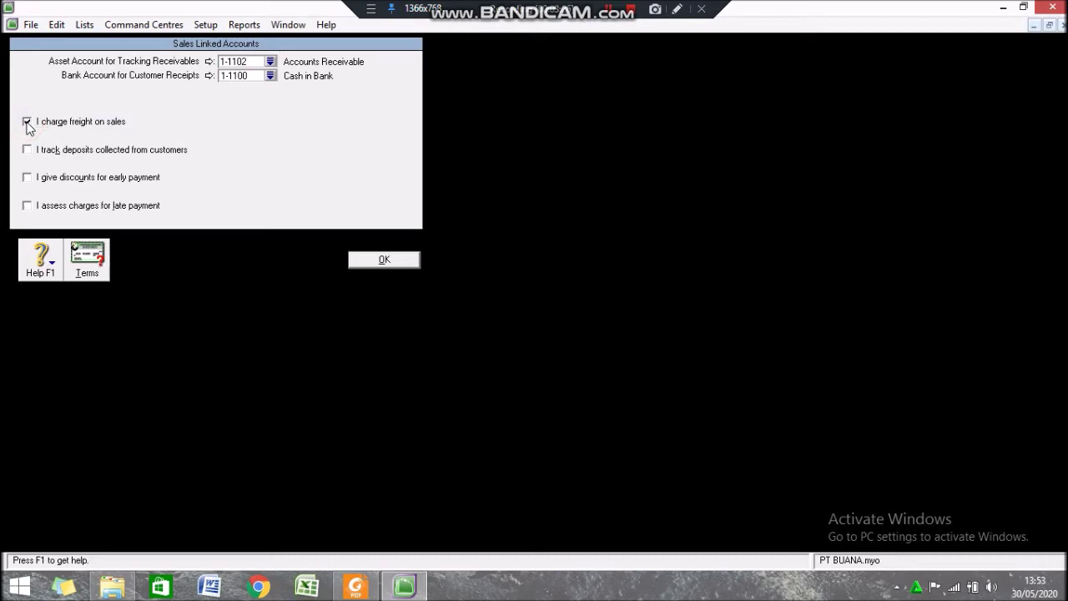
click(269, 135)
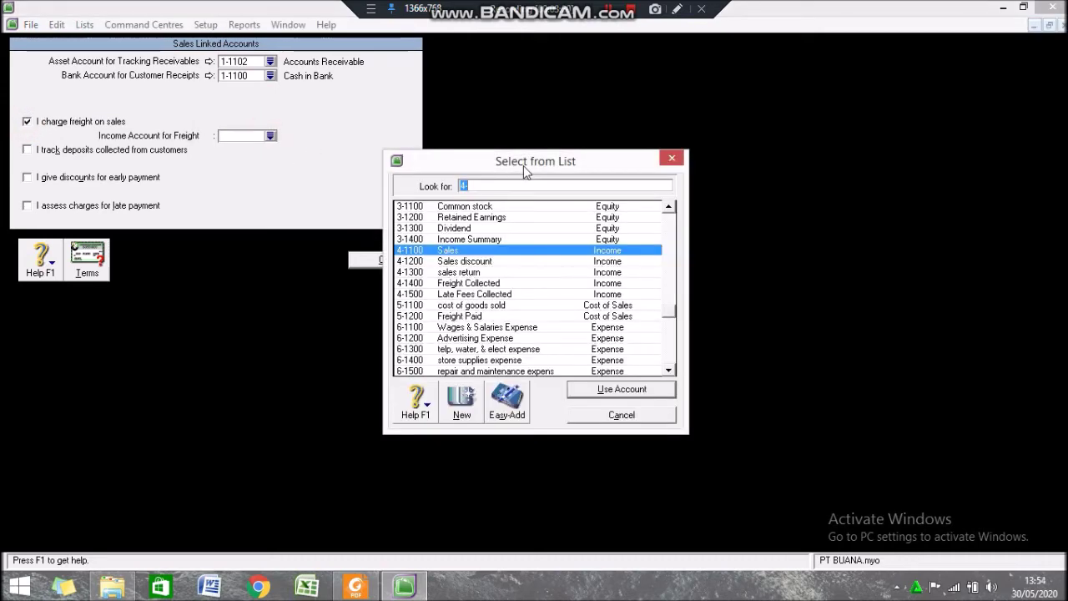
drag(523, 163, 563, 94)
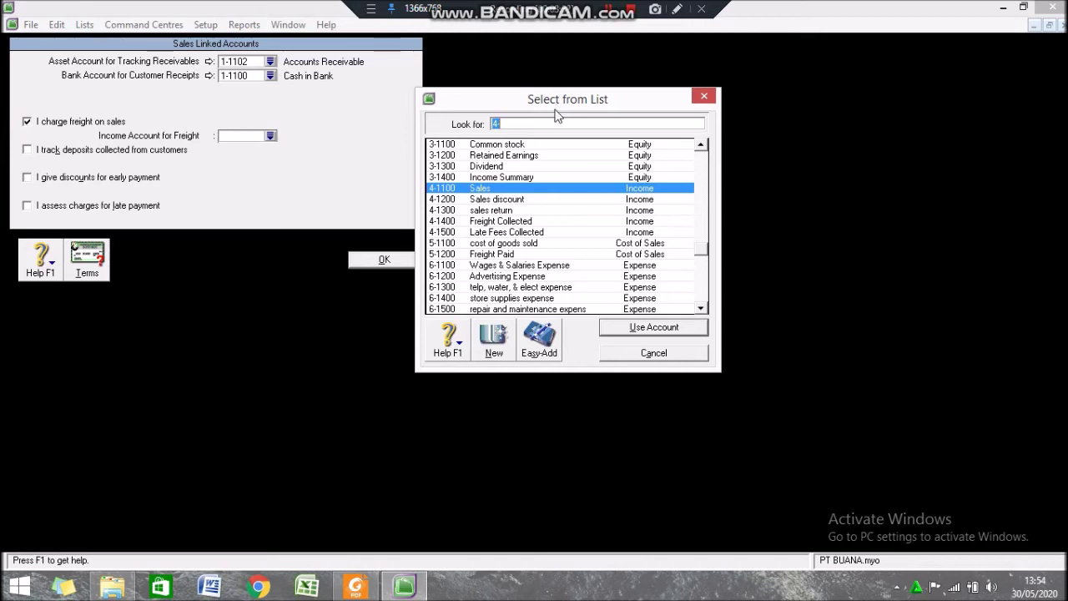
click(543, 222)
click(672, 327)
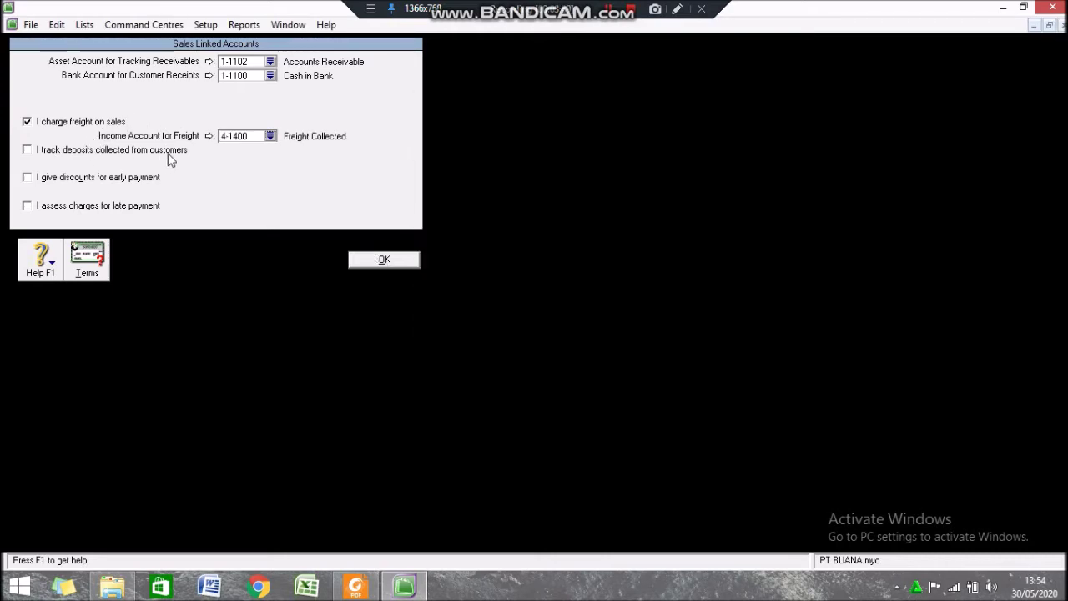
- Enable discounts for early payment on sales, linked to account 4-1200 Sales discount, and accept the account choice
click(28, 179)
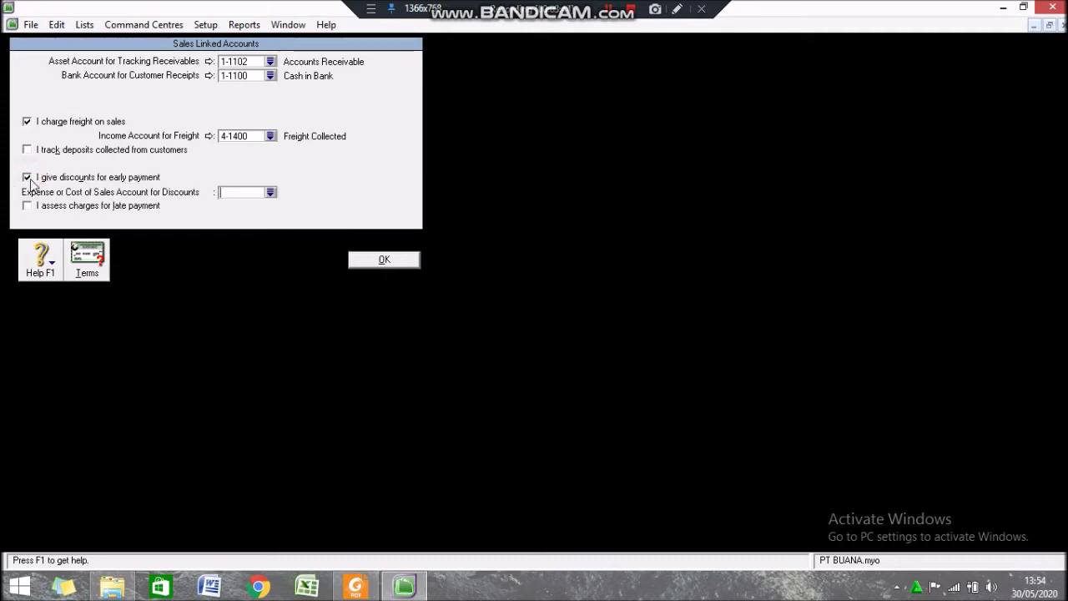
click(270, 192)
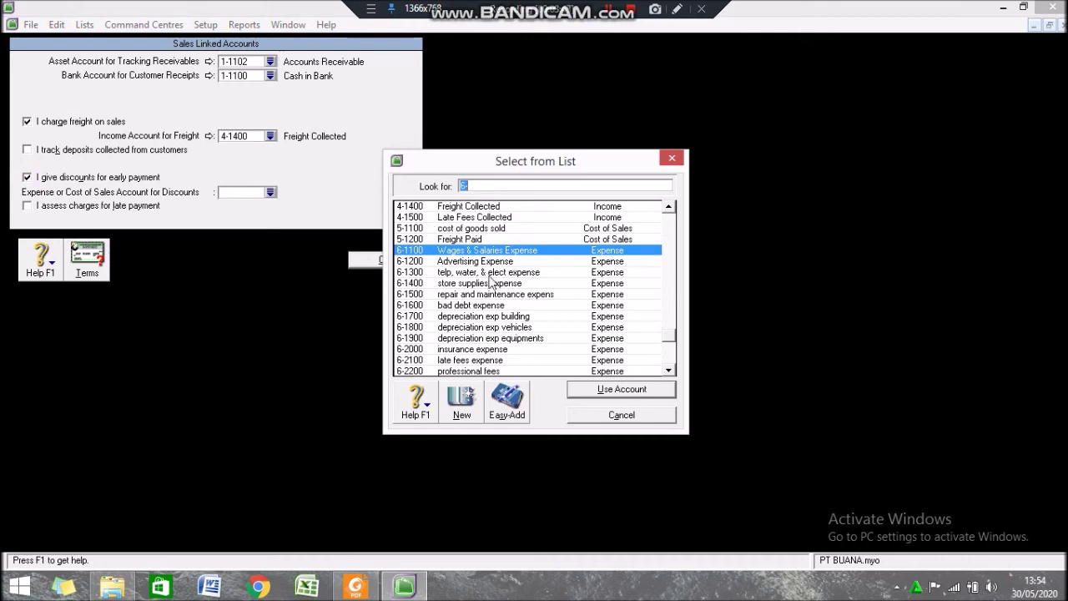
click(507, 206)
click(568, 202)
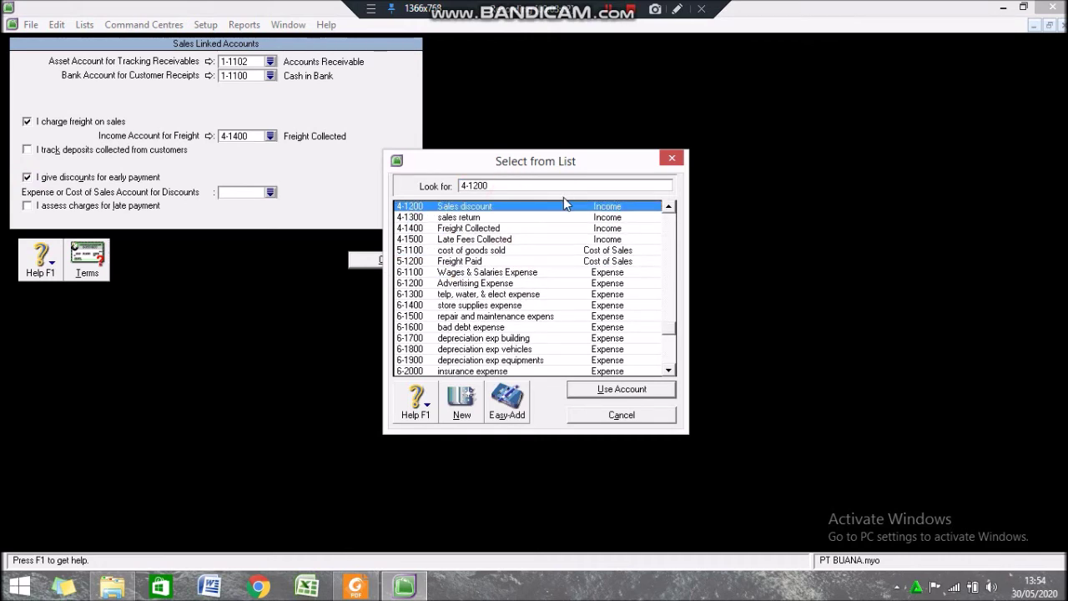
double_click(555, 210)
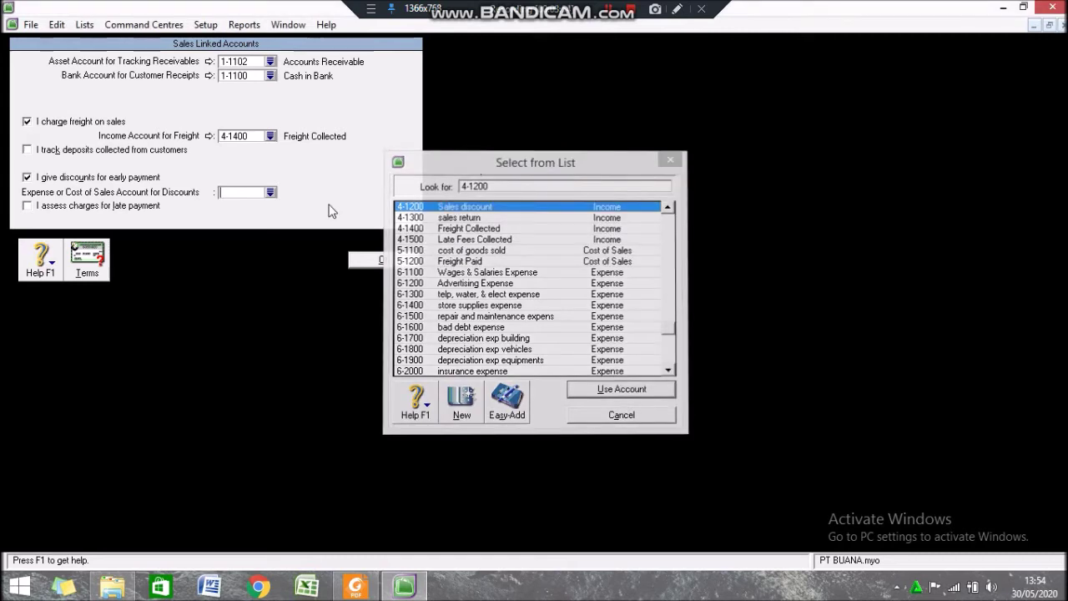
click(540, 344)
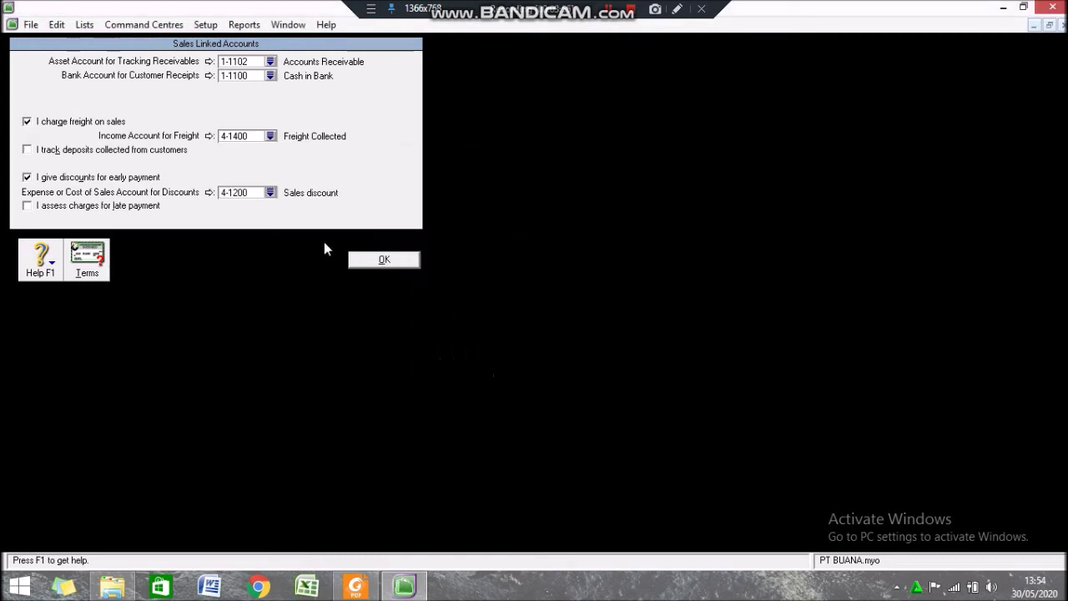
- Enable charges for late payment on sales with 4-1500 Late Fees Collected as the income account
click(117, 207)
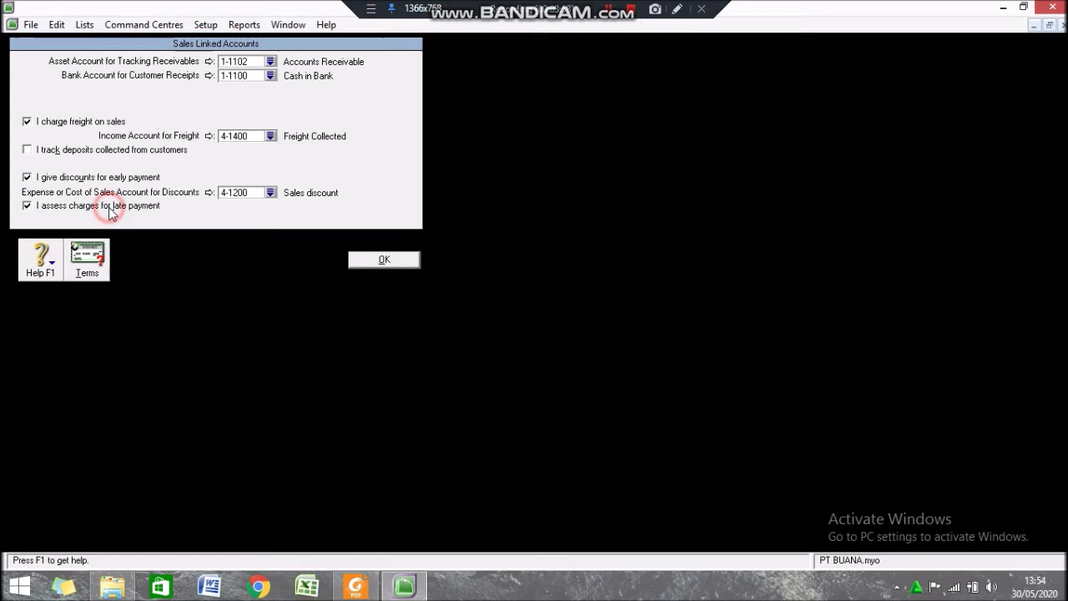
click(264, 221)
click(269, 219)
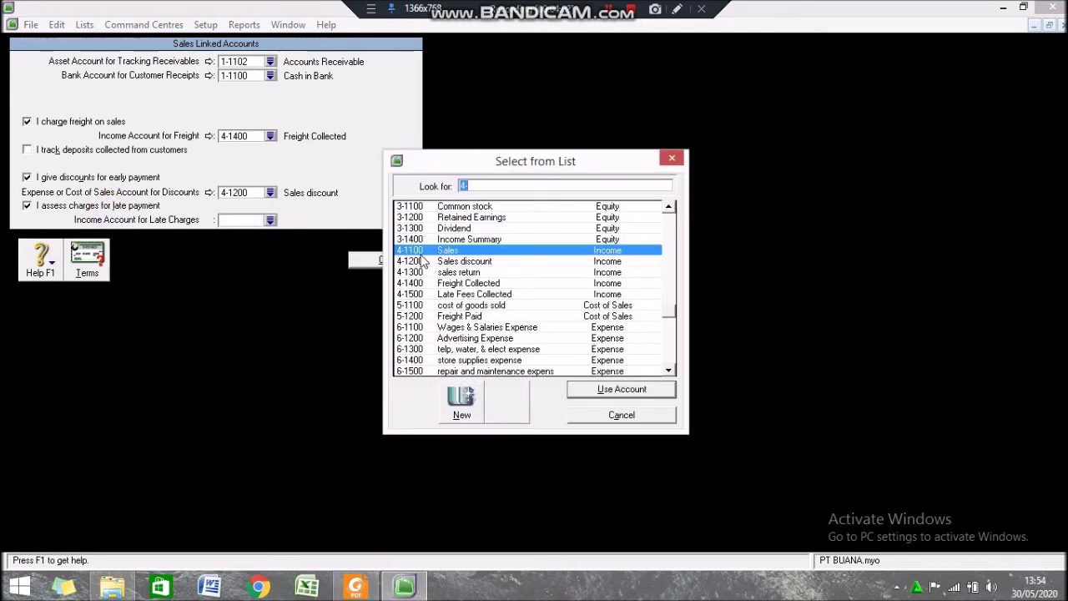
click(499, 296)
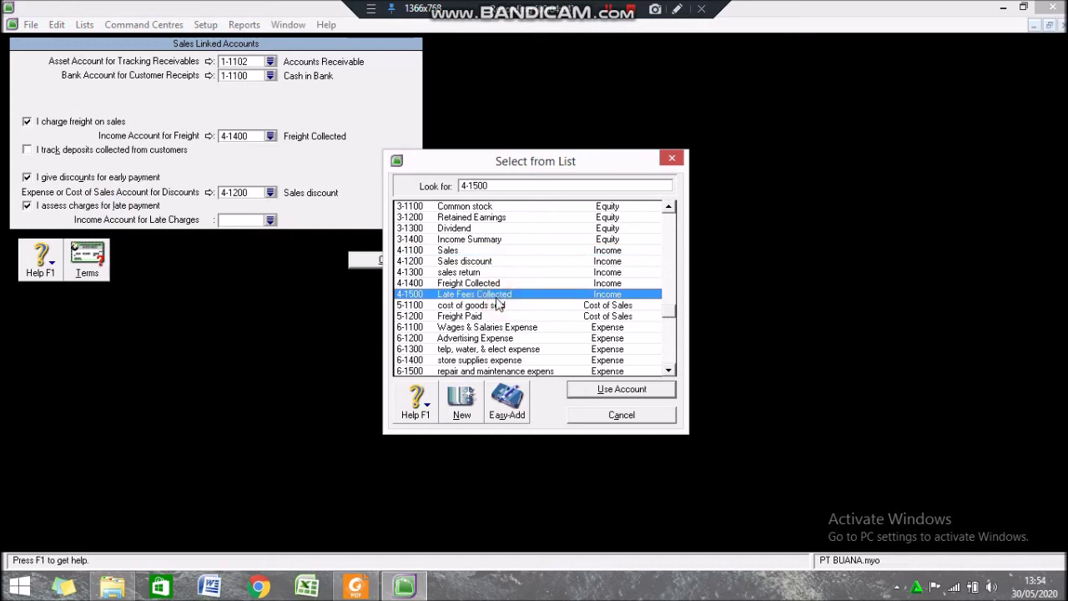
click(606, 389)
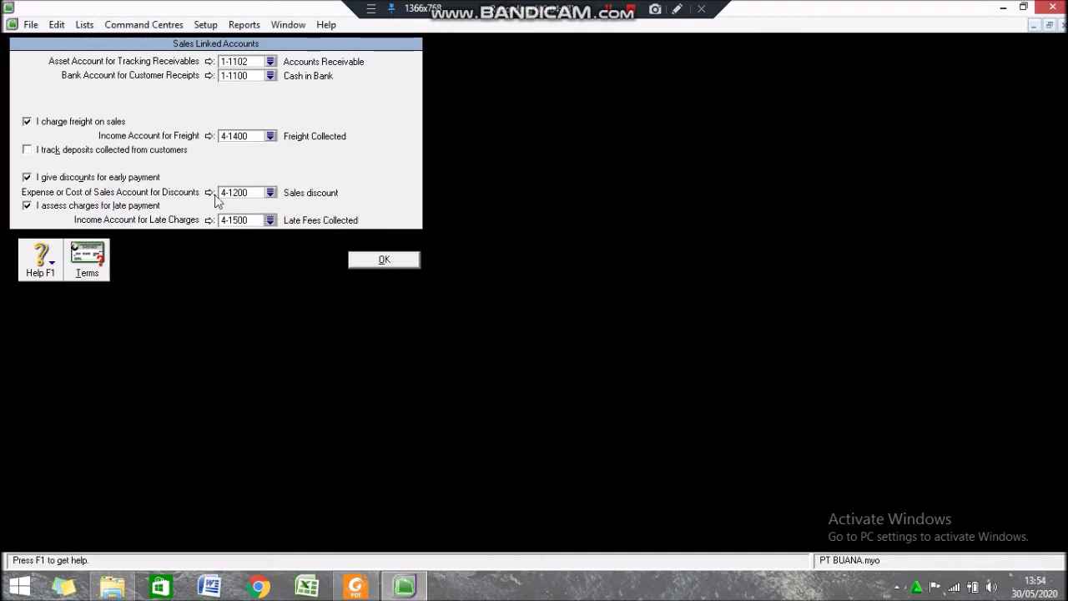
- Open the default customer credit terms and look up the sales payment terms in the Foxit PDF
click(87, 261)
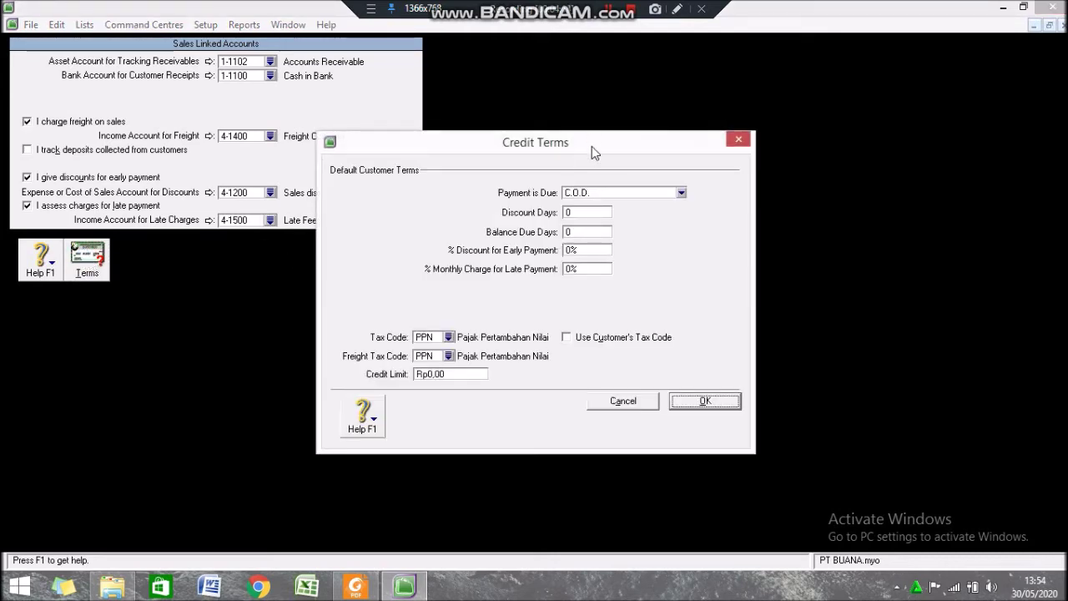
drag(592, 146, 541, 92)
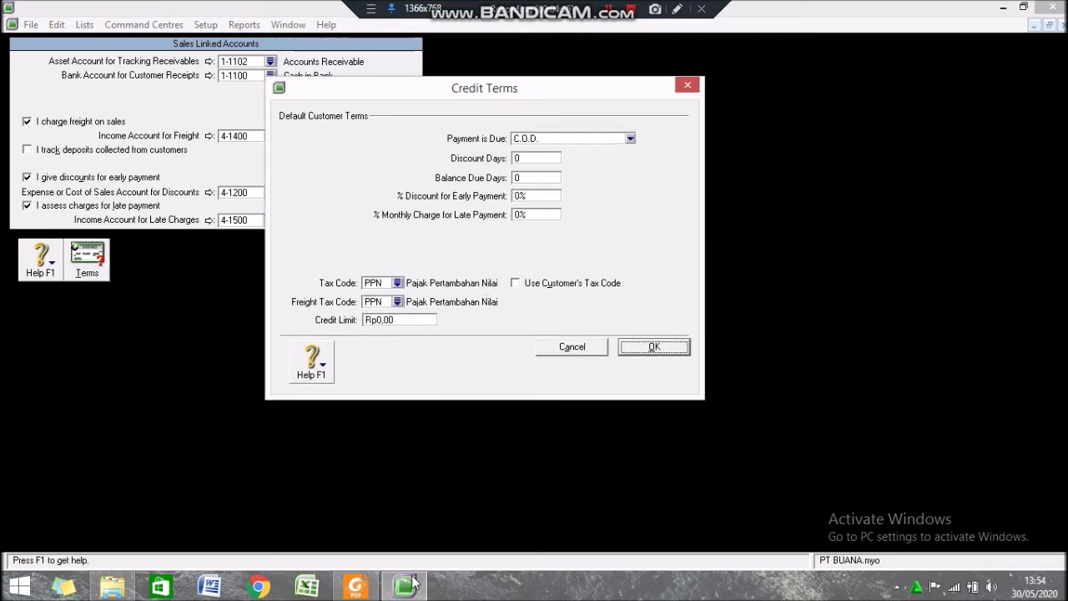
click(355, 587)
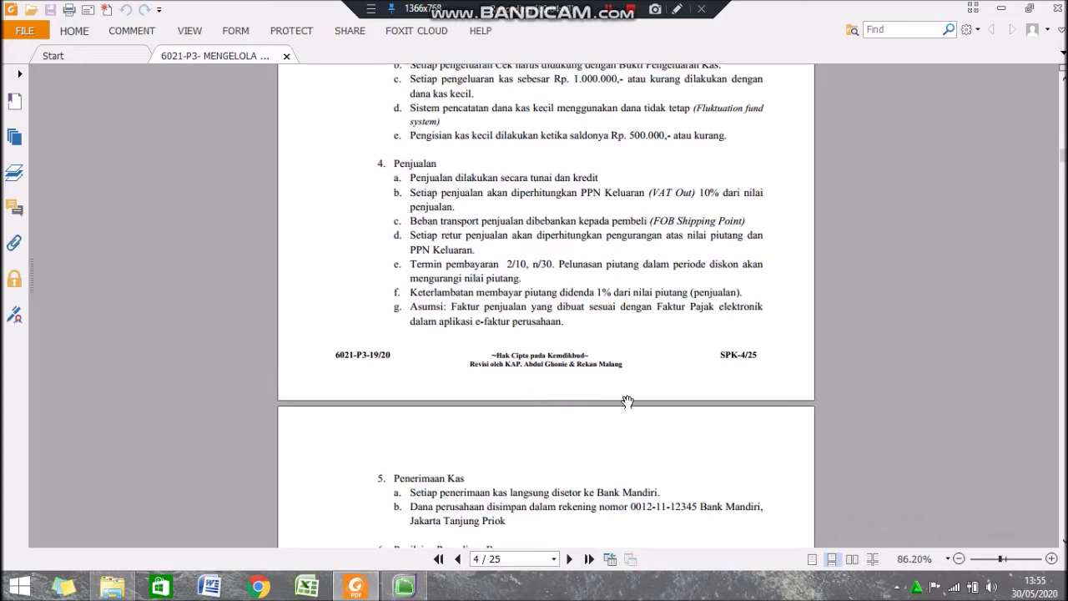
- Back in MYOB, set payment due in a given number of days: 10 discount days, 30 balance due days, 2% early discount, 1% monthly late charge
click(403, 586)
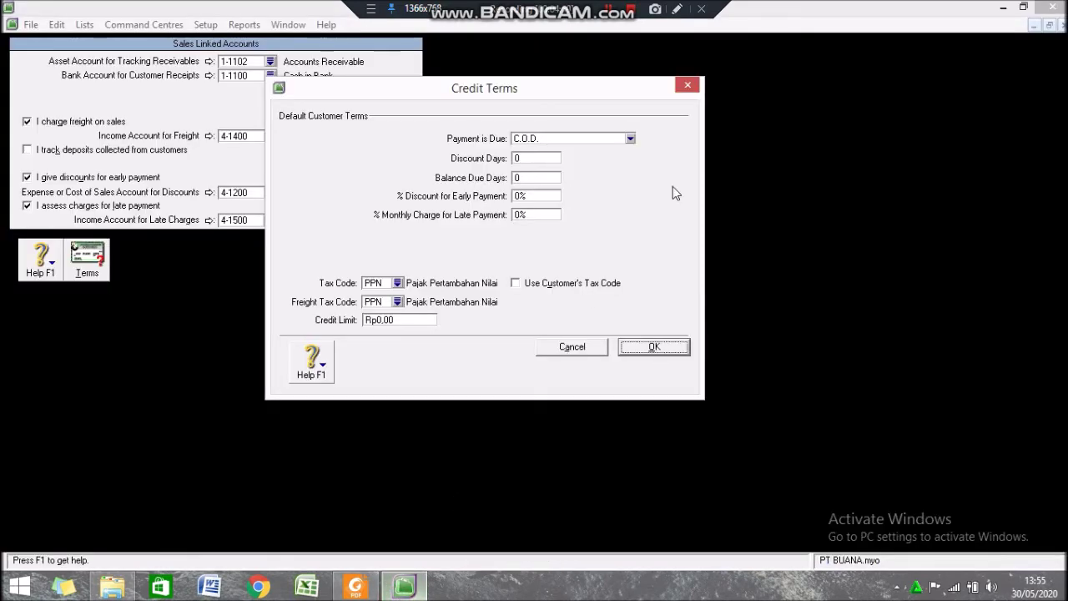
click(560, 144)
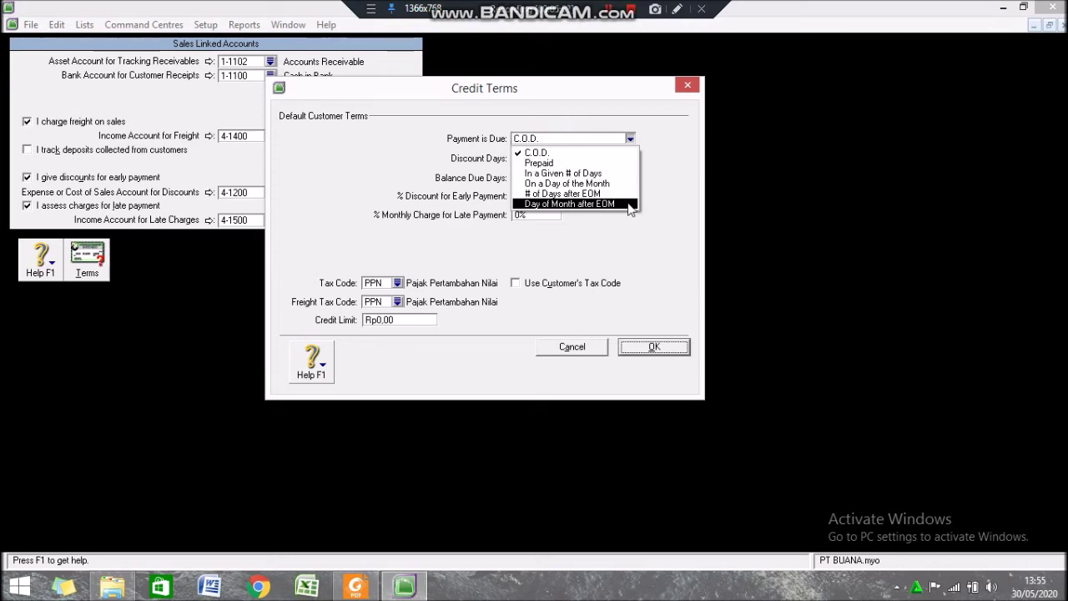
click(604, 174)
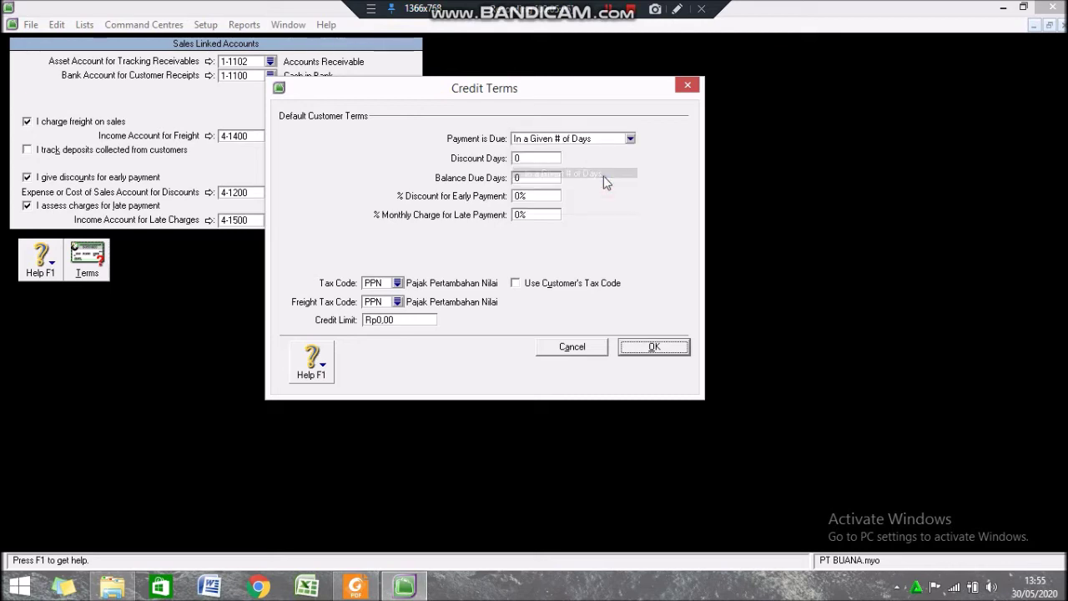
click(528, 160)
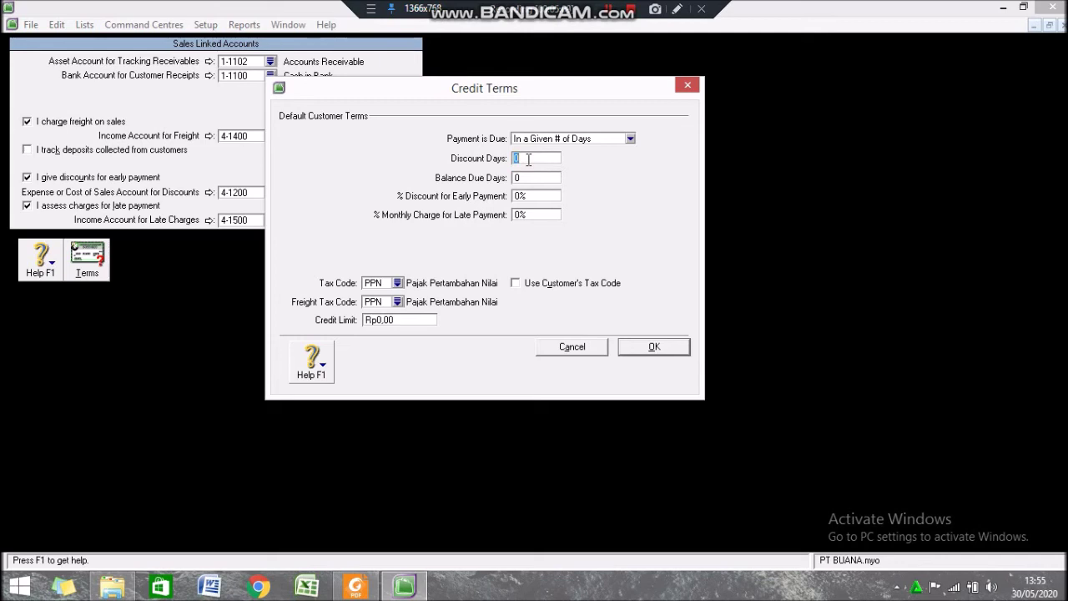
text(10)
click(528, 176)
text(30)
click(528, 195)
text(2)
click(526, 215)
text(1)
- Set the customer freight tax code to N-T, enable using the customer's tax code, and save the credit terms and sales linked accounts
click(397, 302)
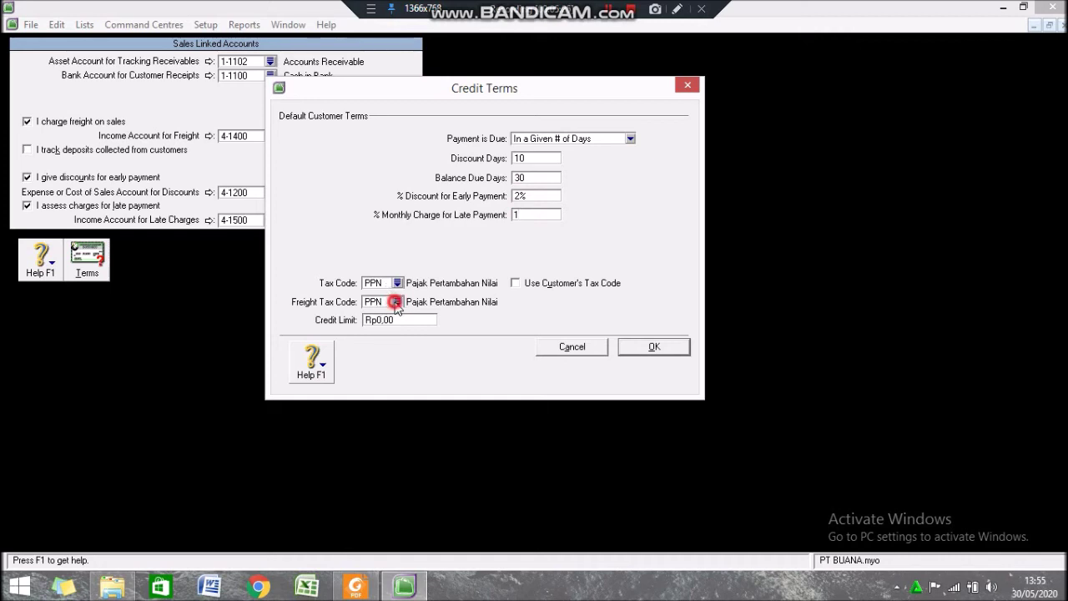
double_click(454, 207)
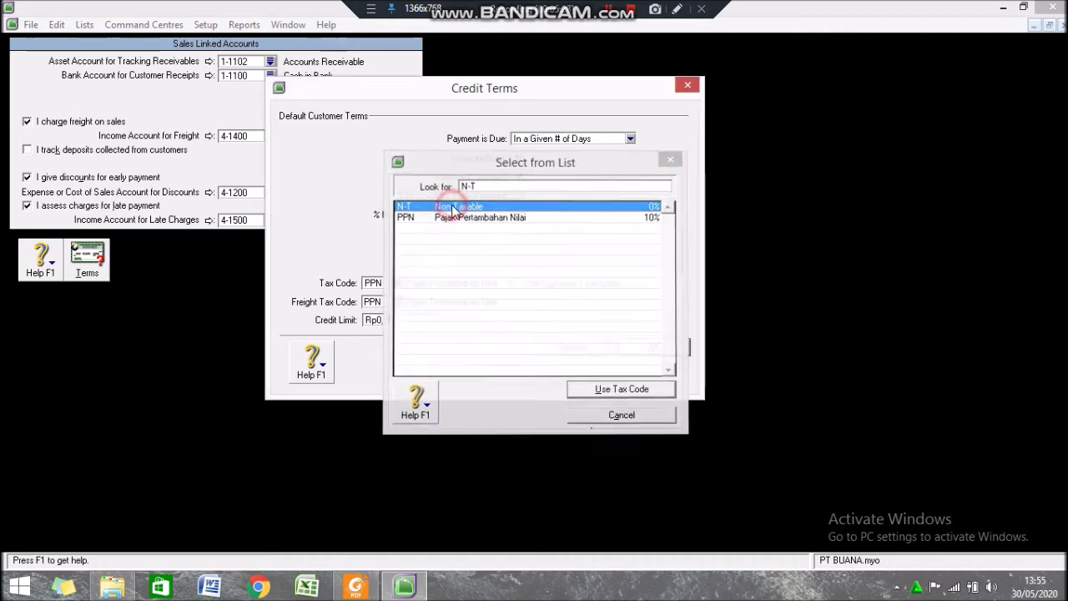
click(514, 284)
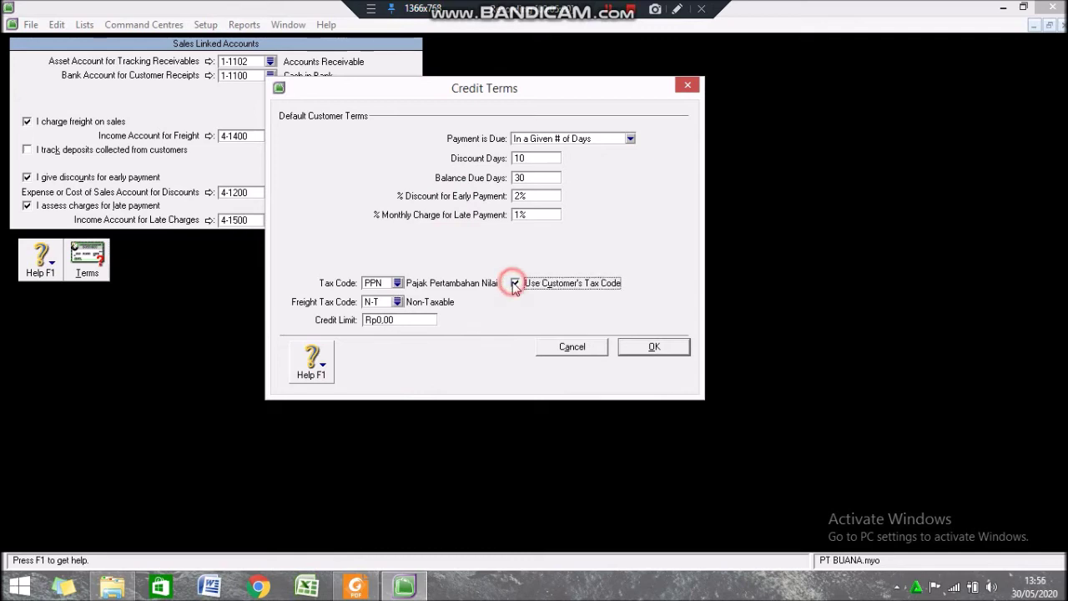
click(654, 347)
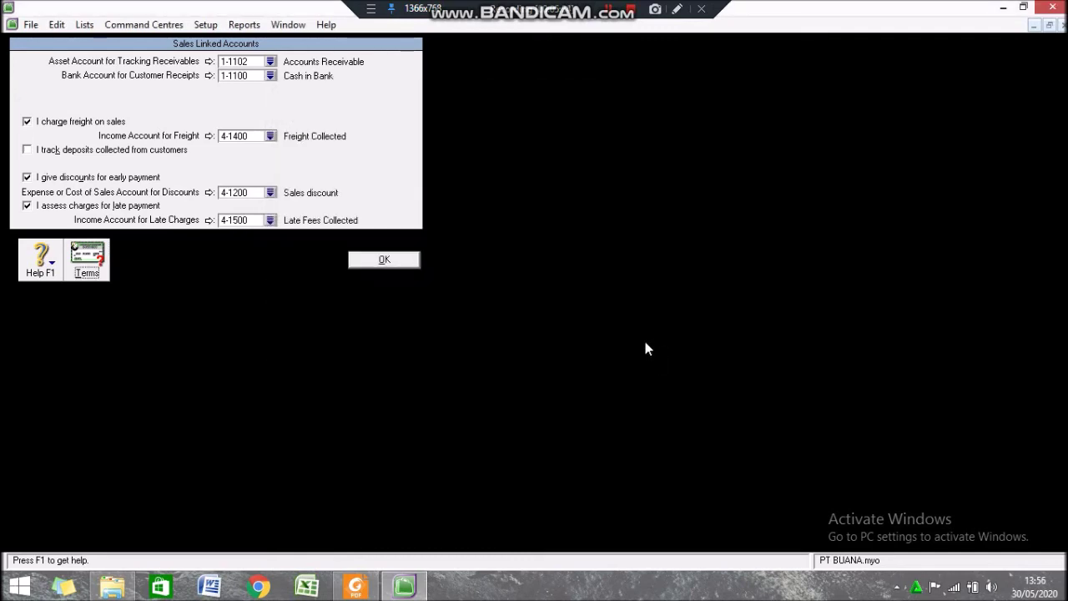
click(383, 261)
- In the purchases linked accounts, enable receiving items without a supplier bill with 2-1100 Account Payable as the item receipts account
click(210, 25)
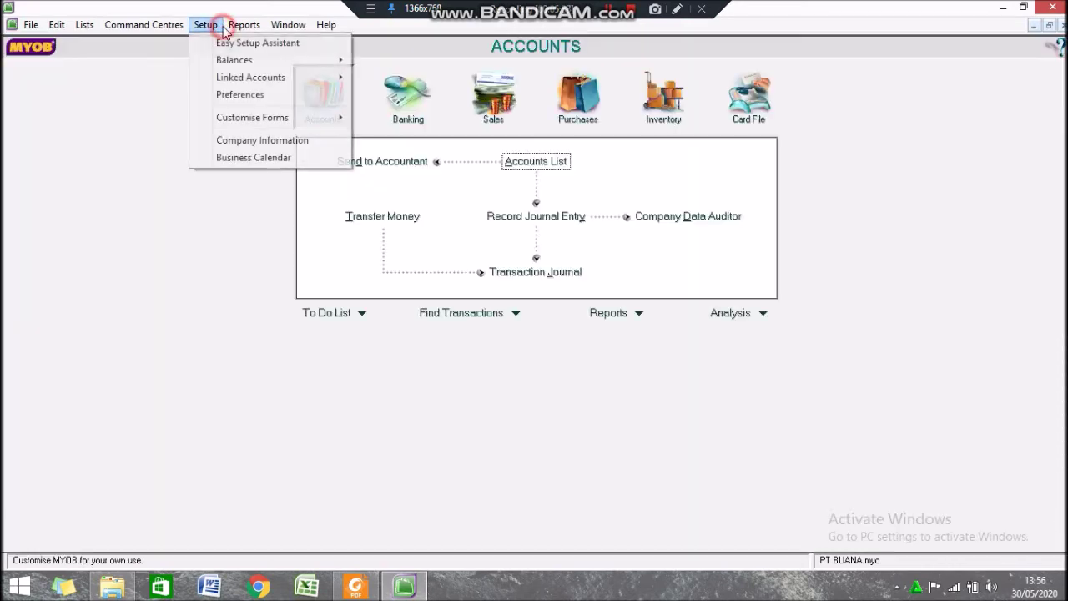
mouse_move(282, 84)
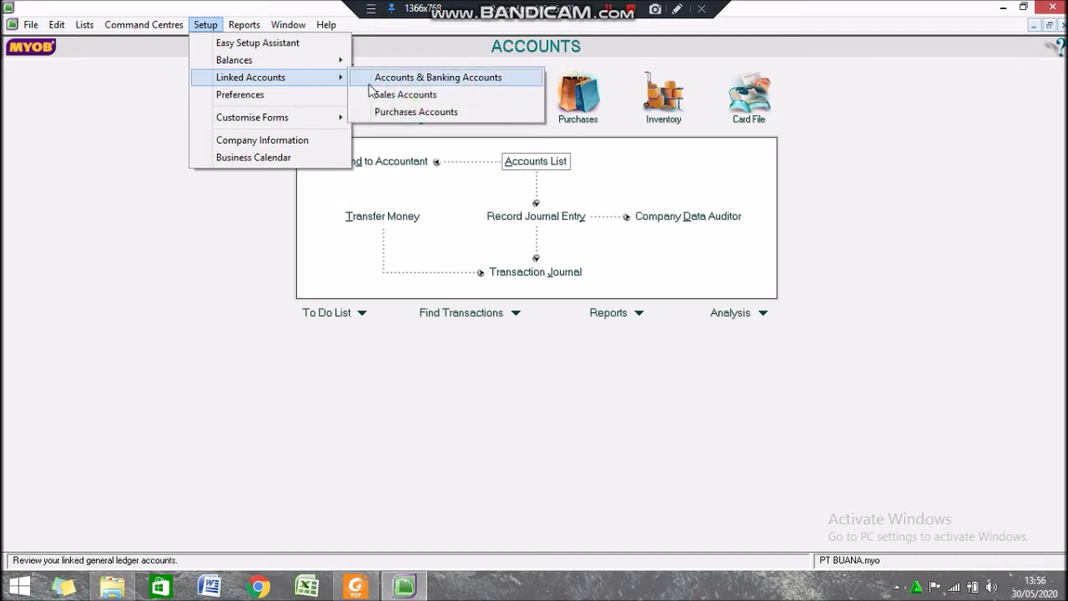
click(410, 109)
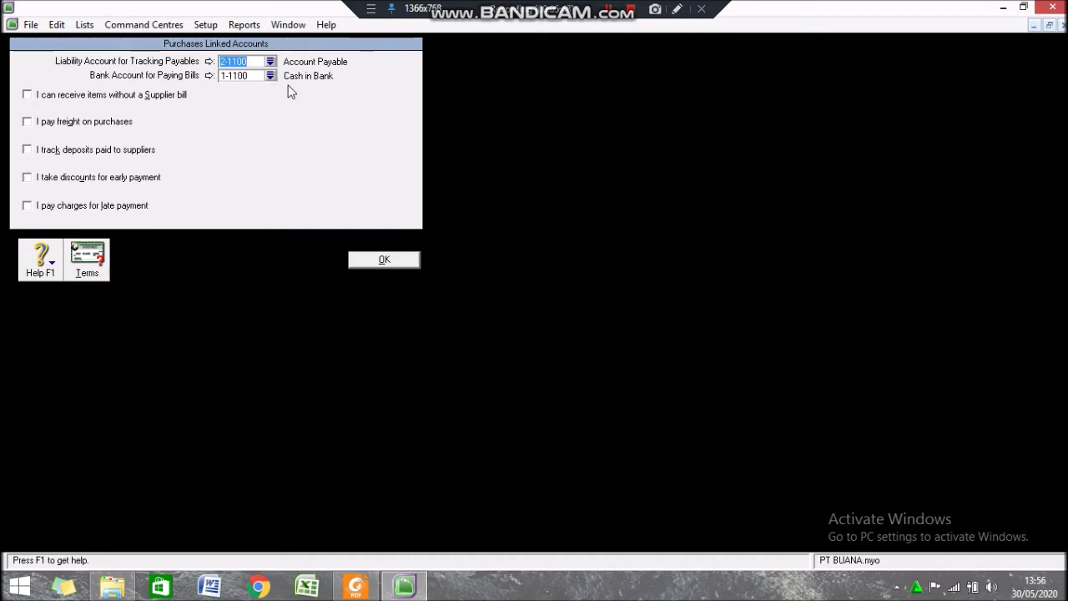
click(27, 96)
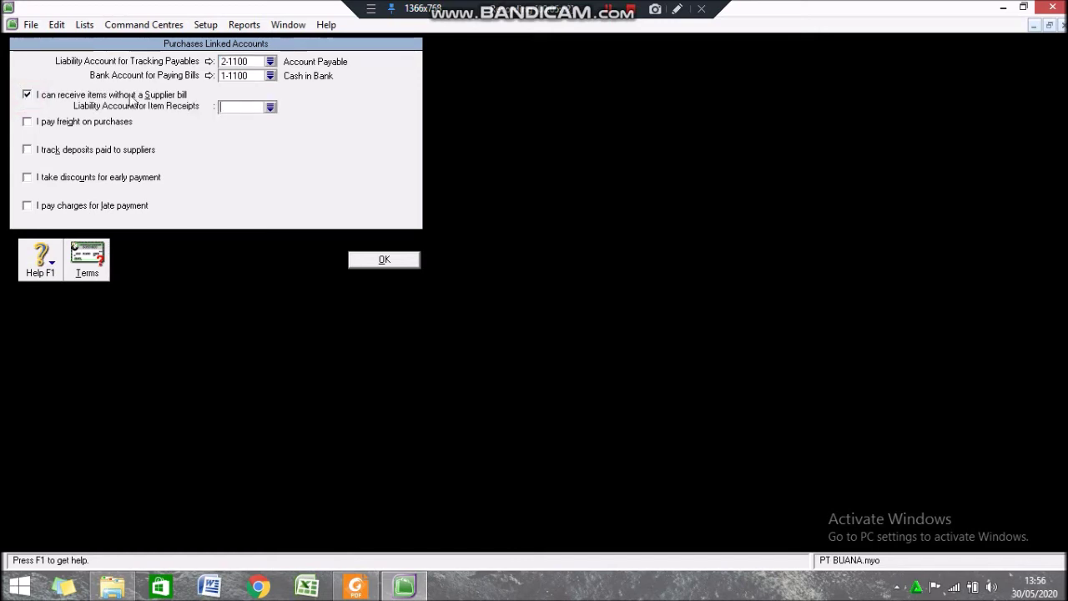
click(270, 107)
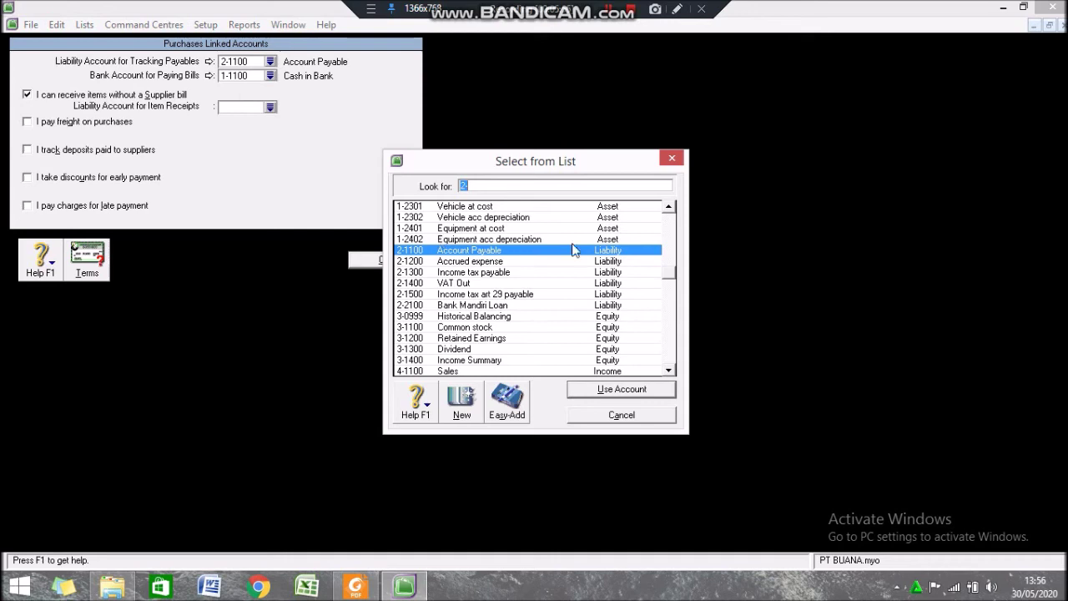
double_click(558, 250)
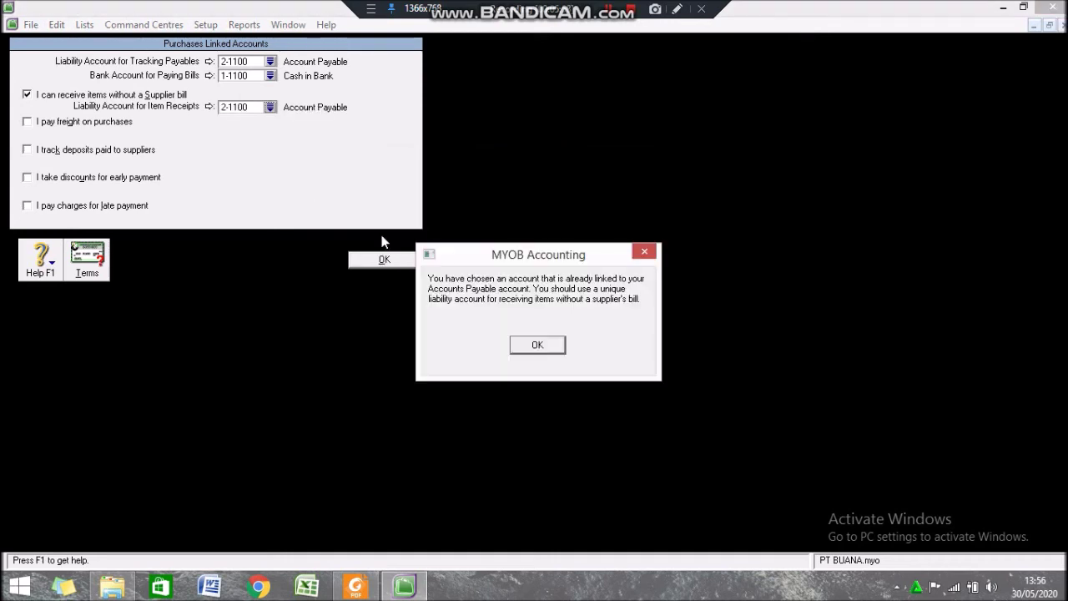
click(540, 348)
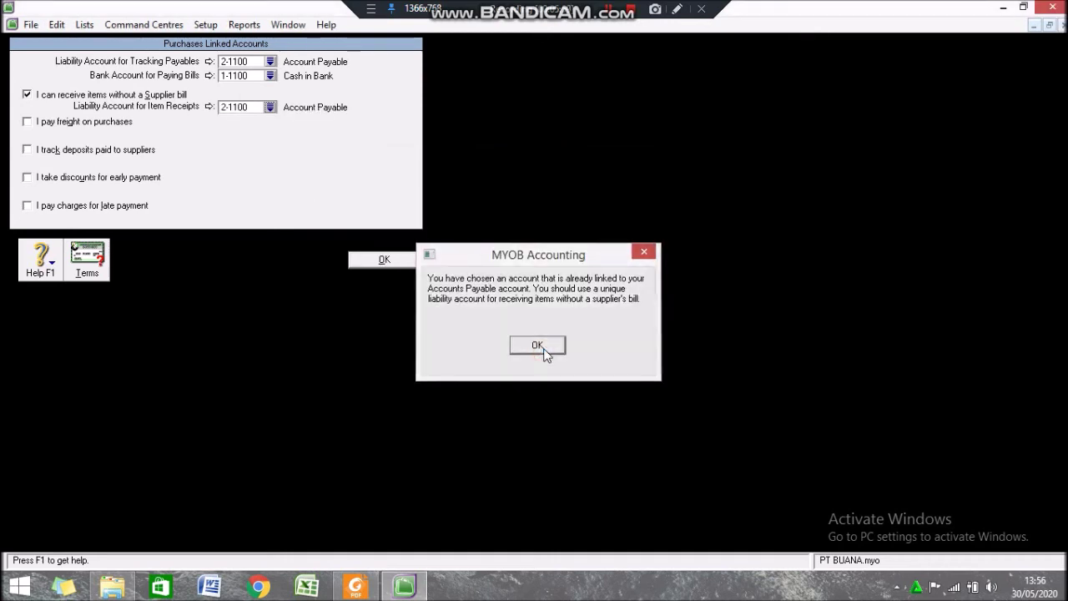
- Enable paying freight on purchases with 5-1200 Freight Paid as the cost of sales account for freight
click(83, 122)
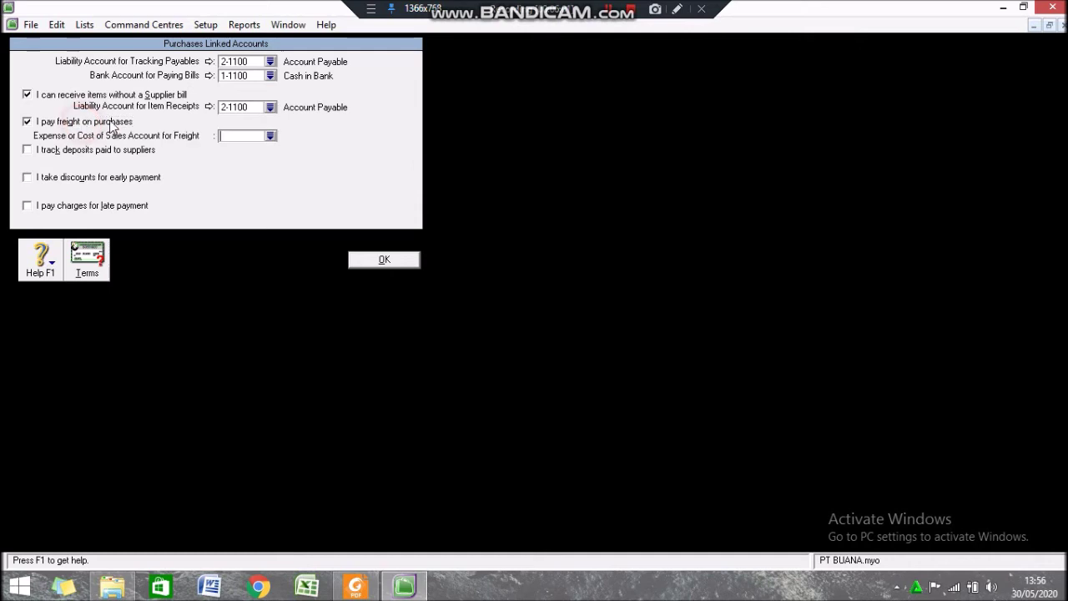
click(270, 136)
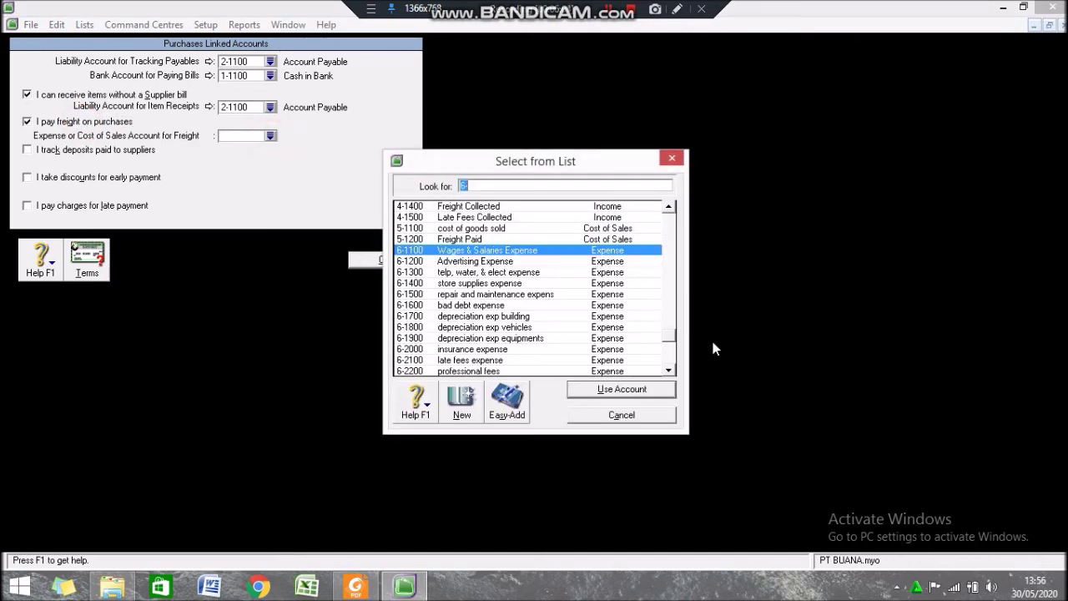
click(673, 338)
click(487, 240)
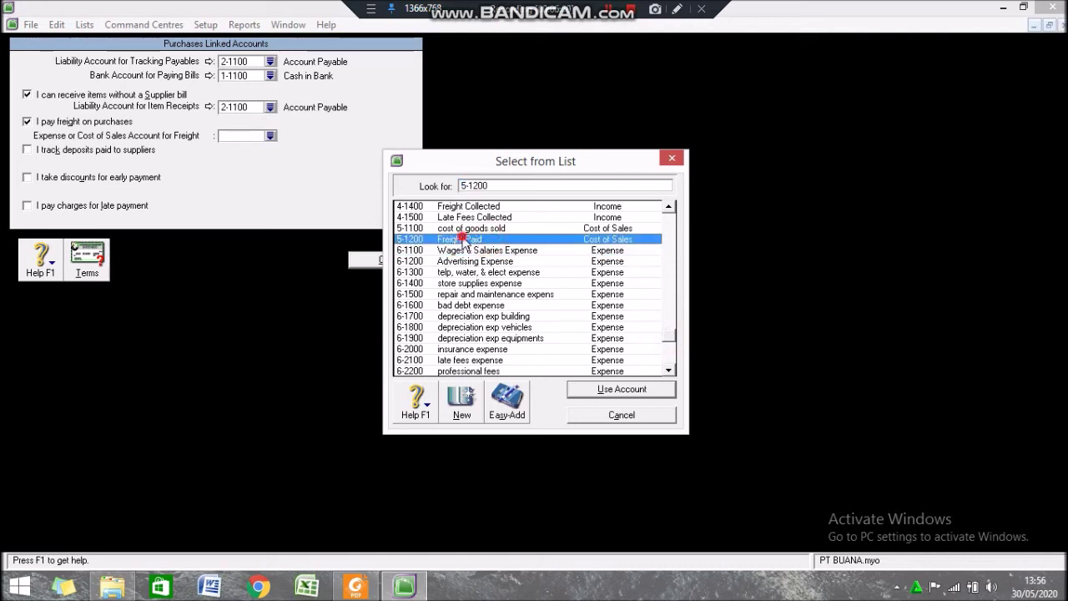
double_click(464, 241)
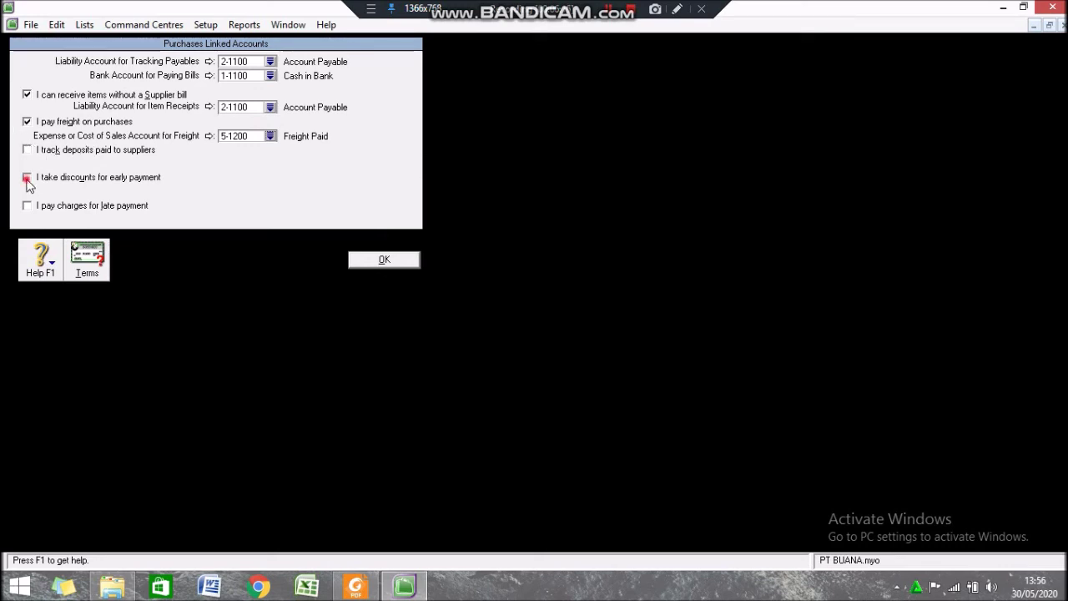
click(27, 178)
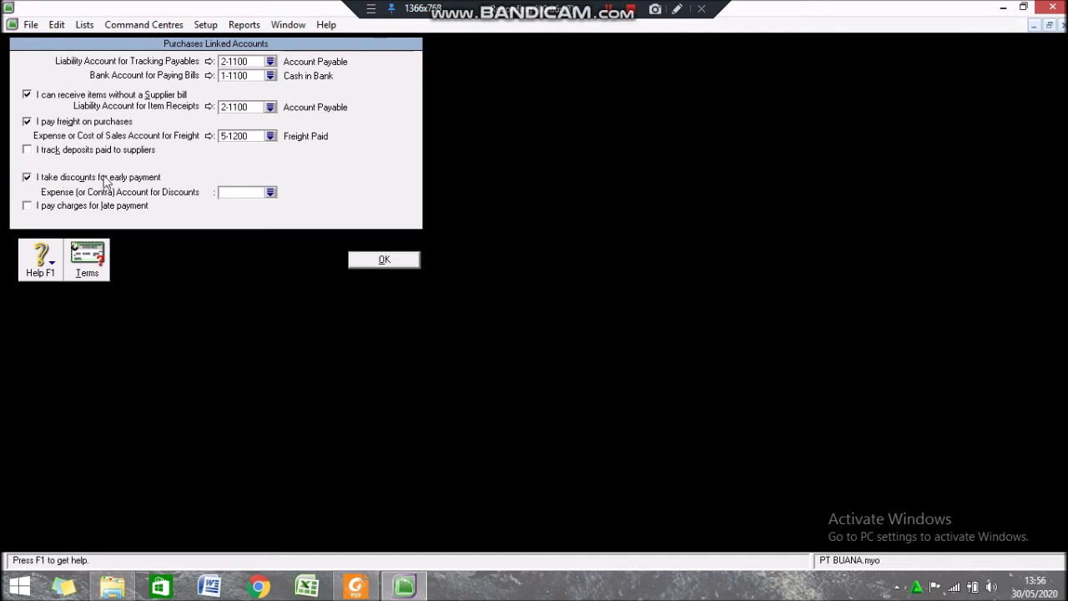
click(269, 193)
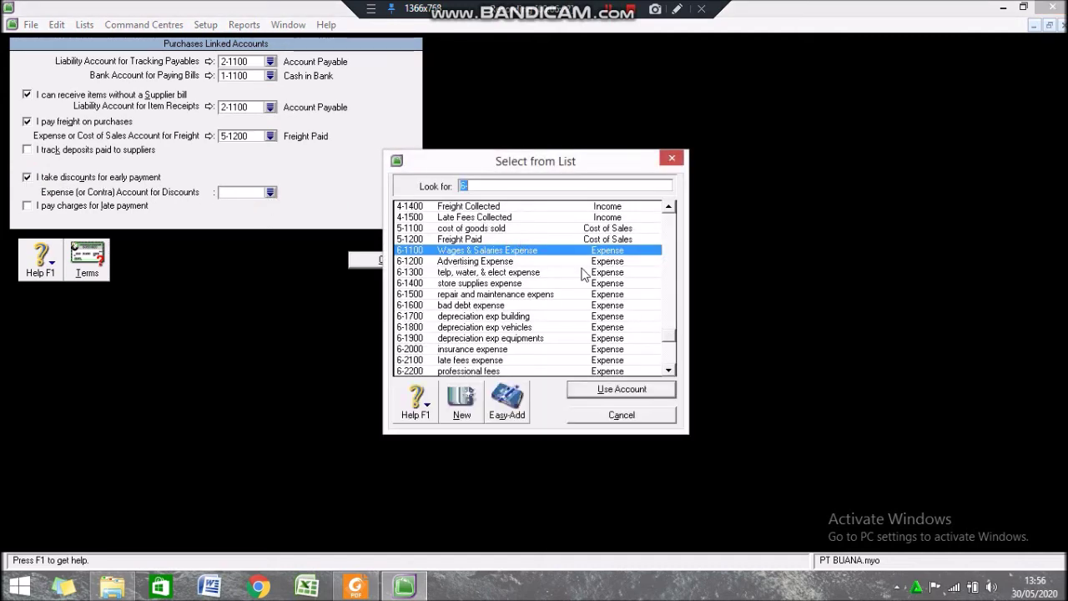
drag(674, 334, 669, 328)
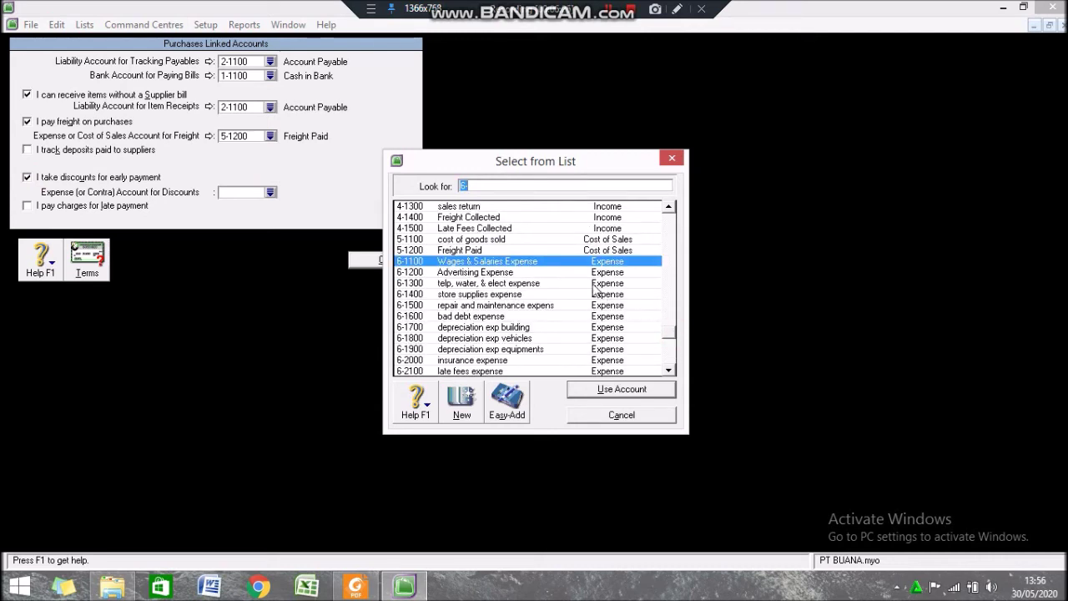
click(543, 239)
key(Up)
key(Up)
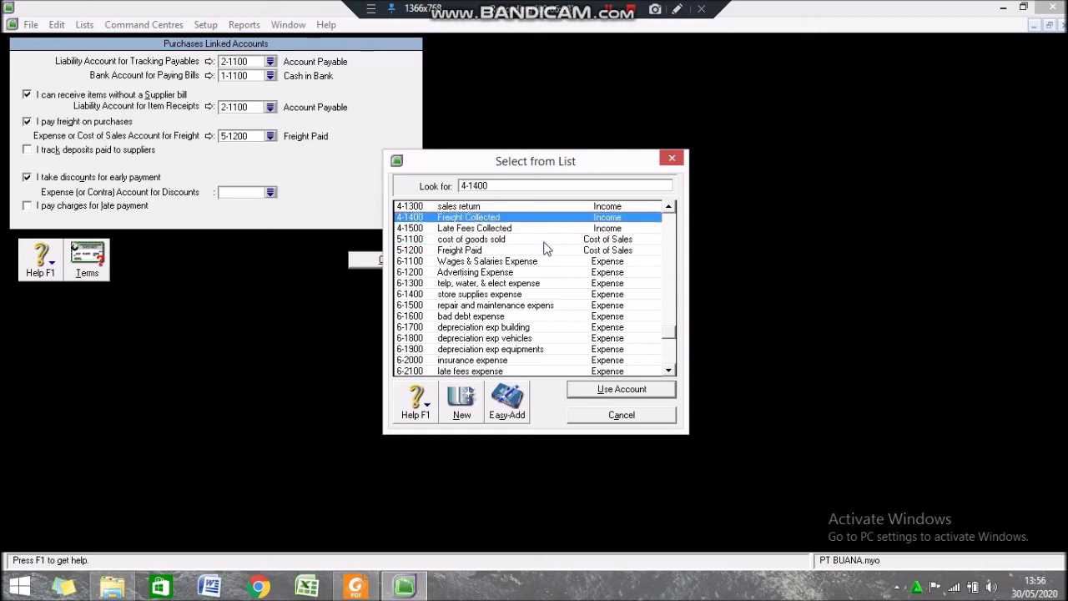
key(Up)
key(Up)
key(Up)
key(Up)
key(Up)
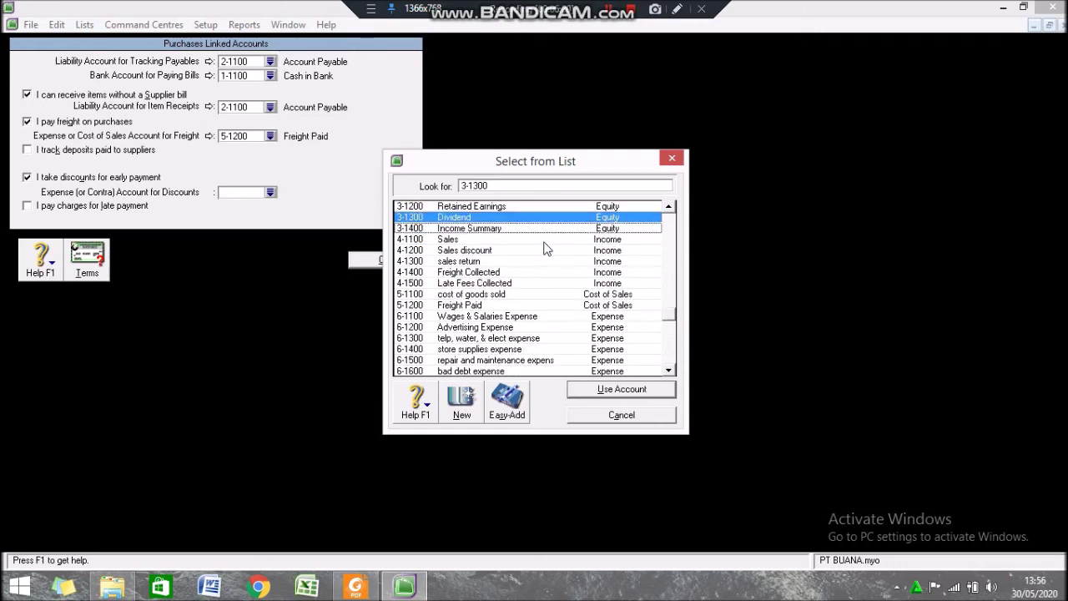
key(Down)
key(Down)
key(Down)
key(Down)
key(Down)
key(Down)
key(Down)
key(Down)
key(Down)
key(Down)
key(Down)
key(Down)
key(Down)
key(Down)
key(Down)
key(Down)
key(Down)
key(Down)
key(Down)
key(Down)
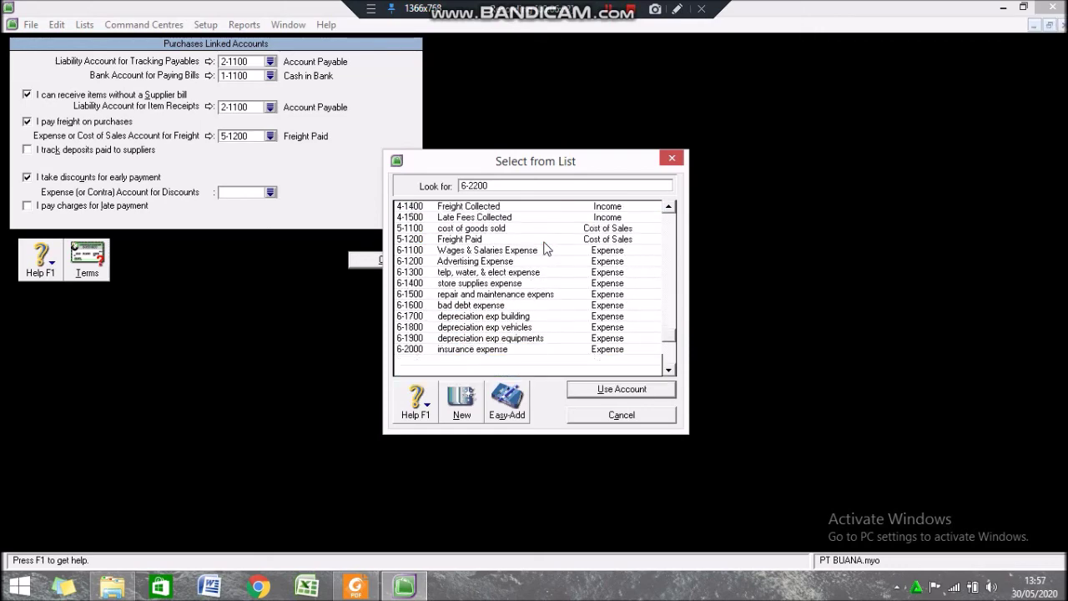
key(Down)
key(Down)
key(Down)
key(Down)
key(Down)
key(Down)
key(Tab)
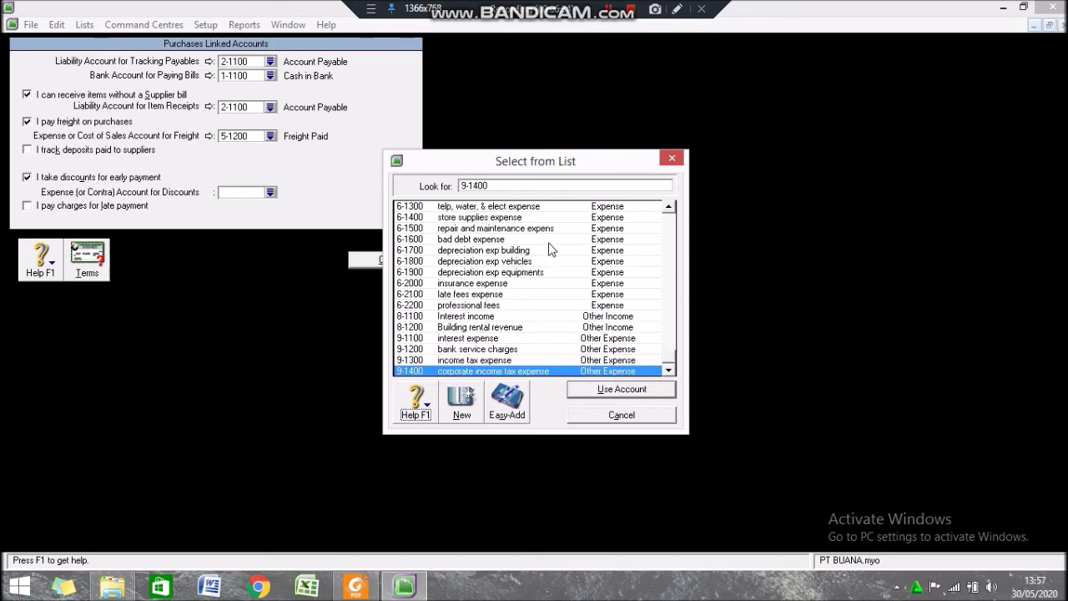
click(627, 414)
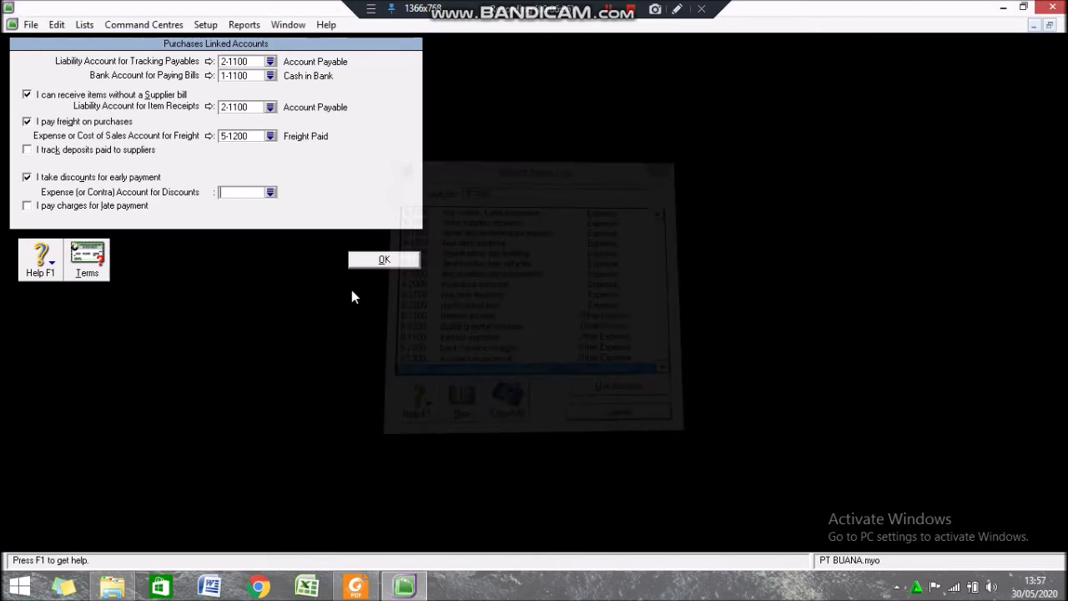
click(28, 177)
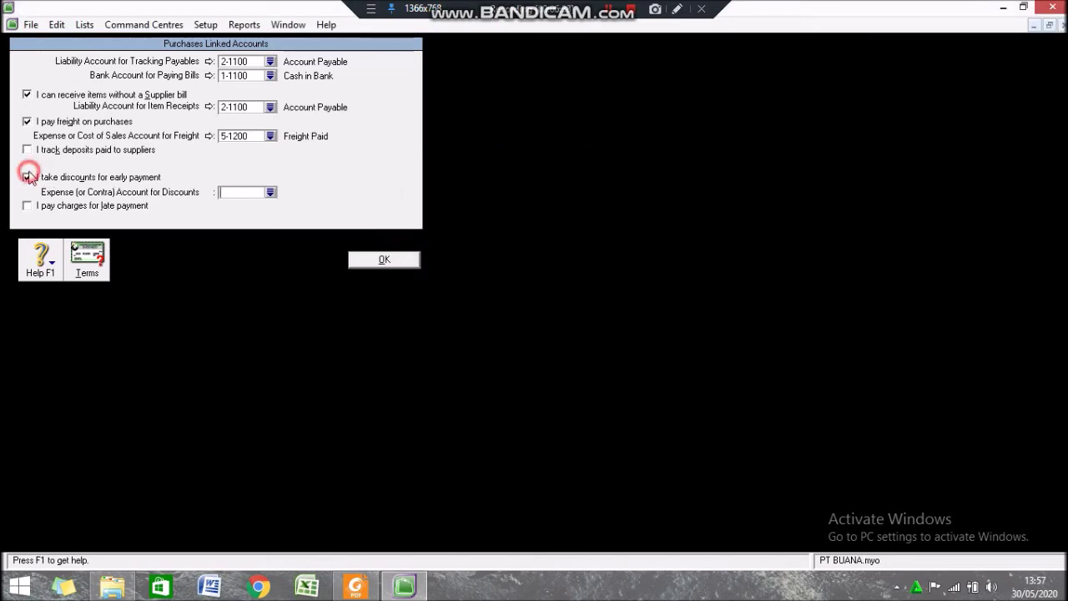
- Enable paying charges for late payment on purchases with 6-2100 late fees expense as the expense account
click(26, 206)
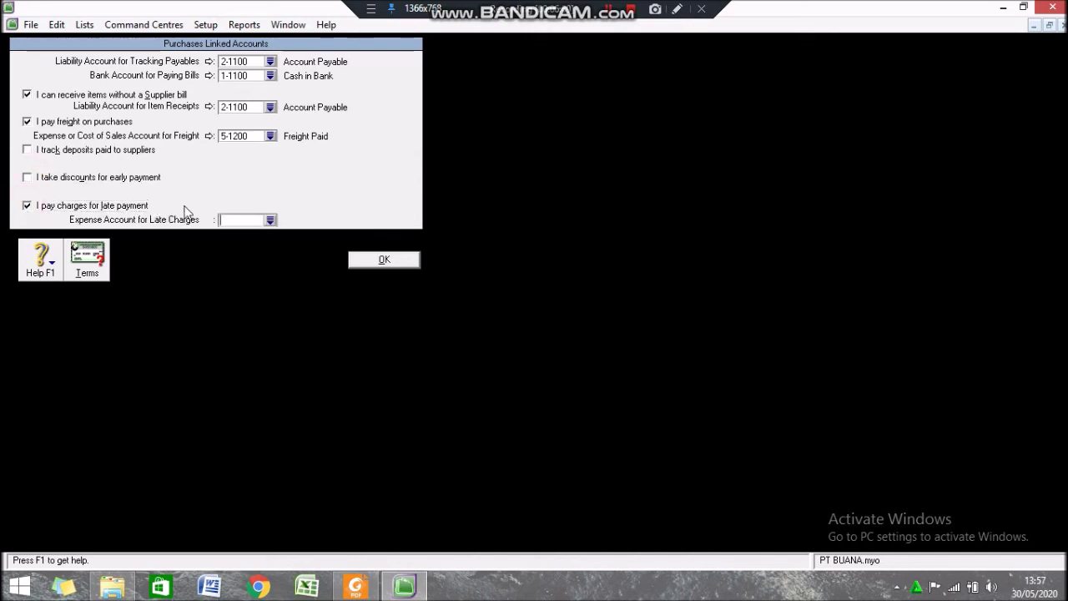
click(269, 219)
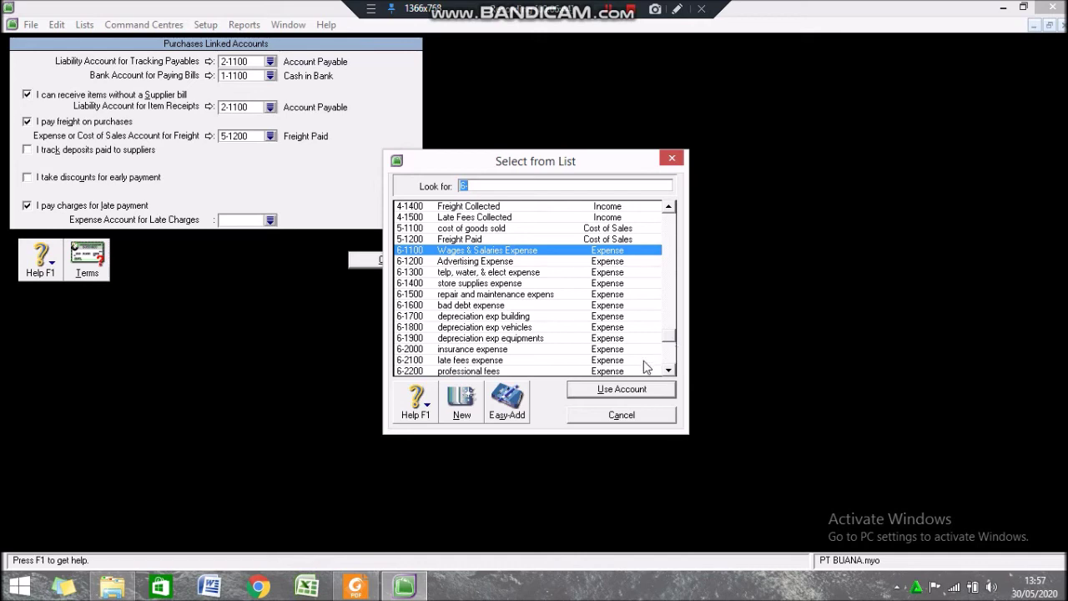
click(564, 360)
click(600, 390)
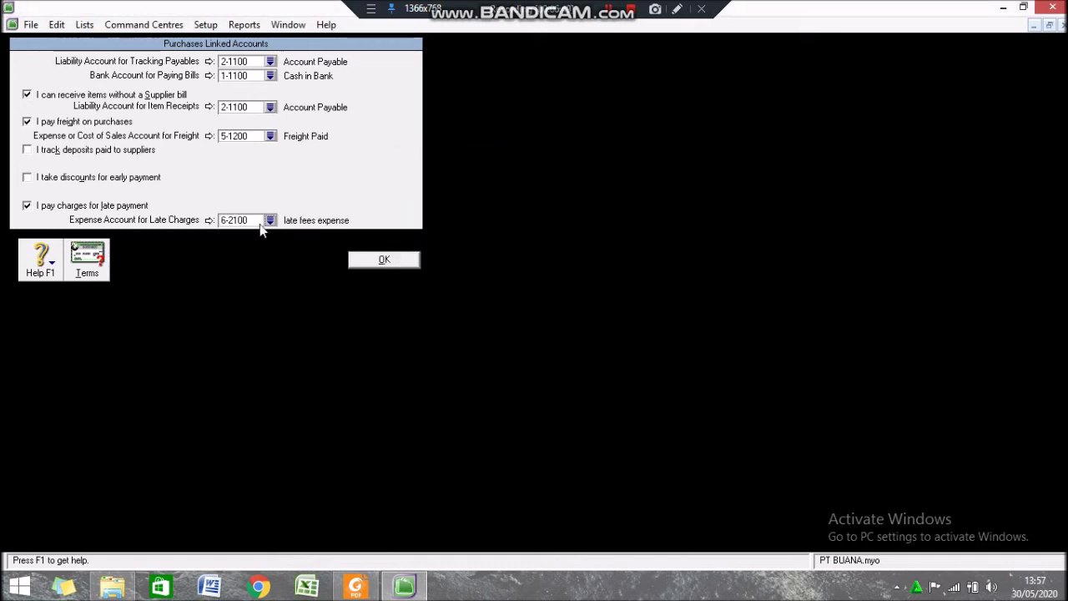
- Open the default supplier credit terms and set payment due to In a Given # of Days
click(88, 253)
click(658, 197)
click(590, 231)
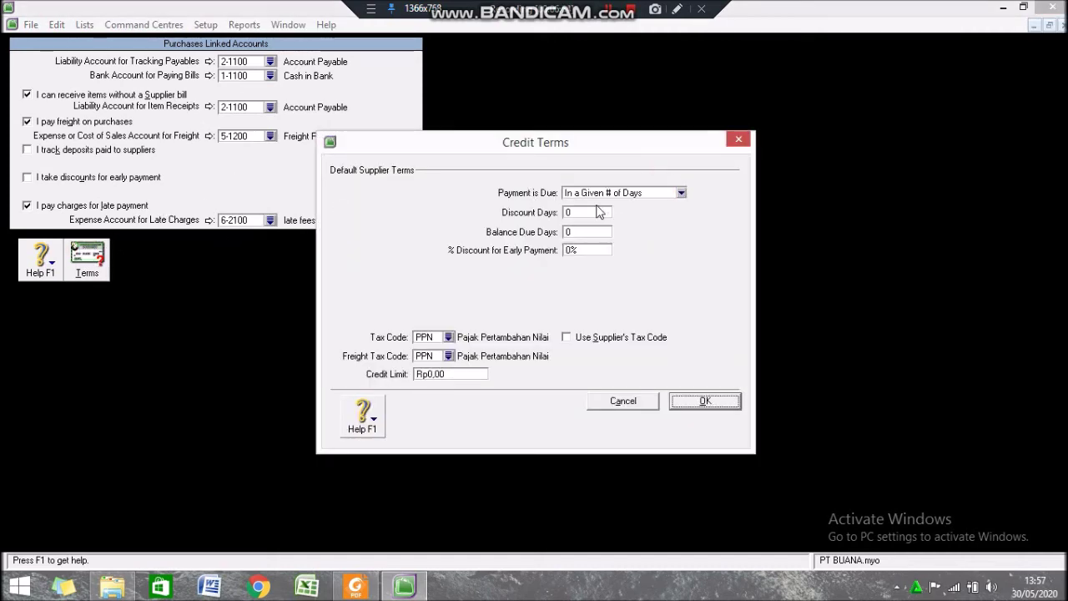
click(588, 213)
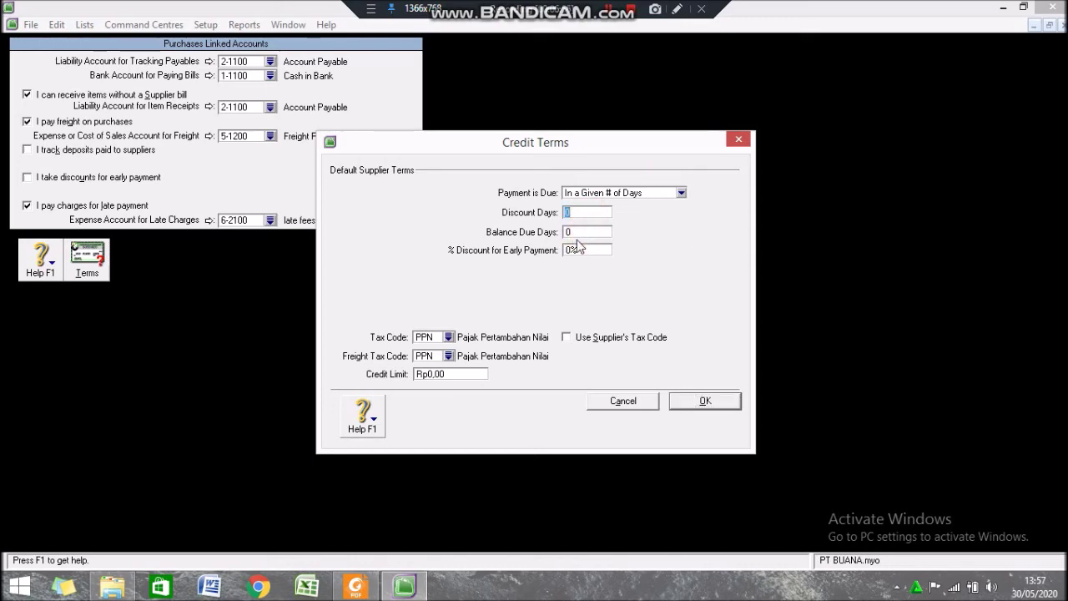
- Look up the purchase payment terms in the Foxit PDF and, back in MYOB, set 10 discount days, 30 balance due days, 3% early discount
click(357, 586)
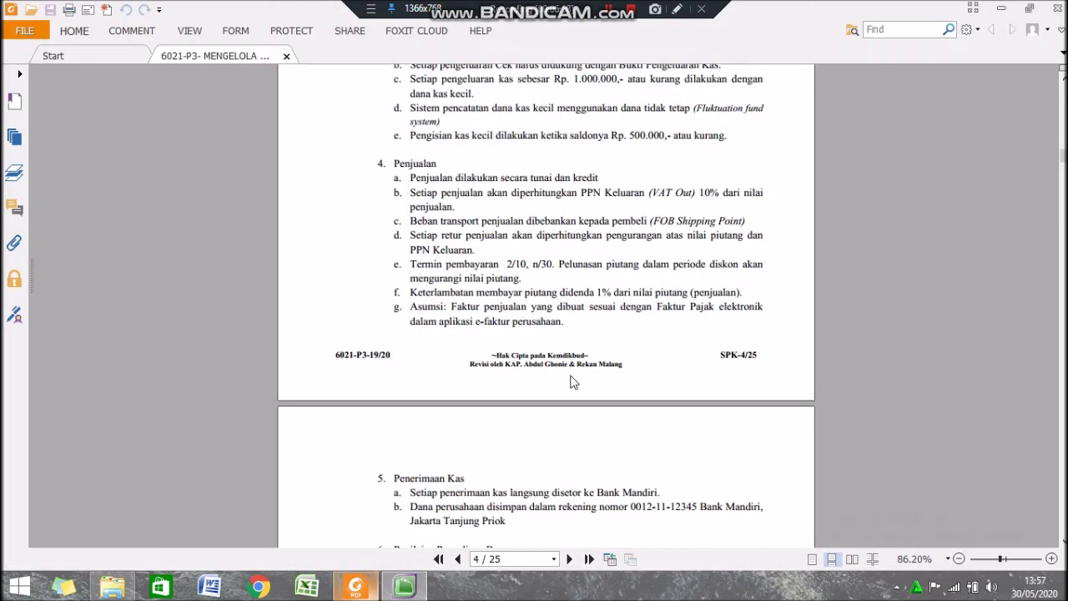
scroll(570, 381, up, 5)
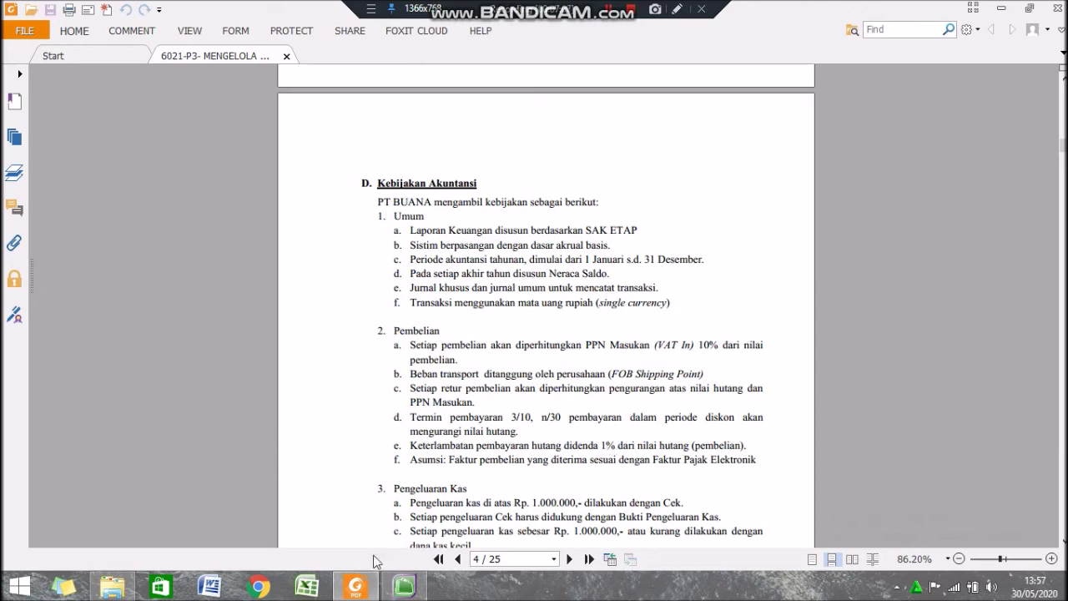
click(405, 589)
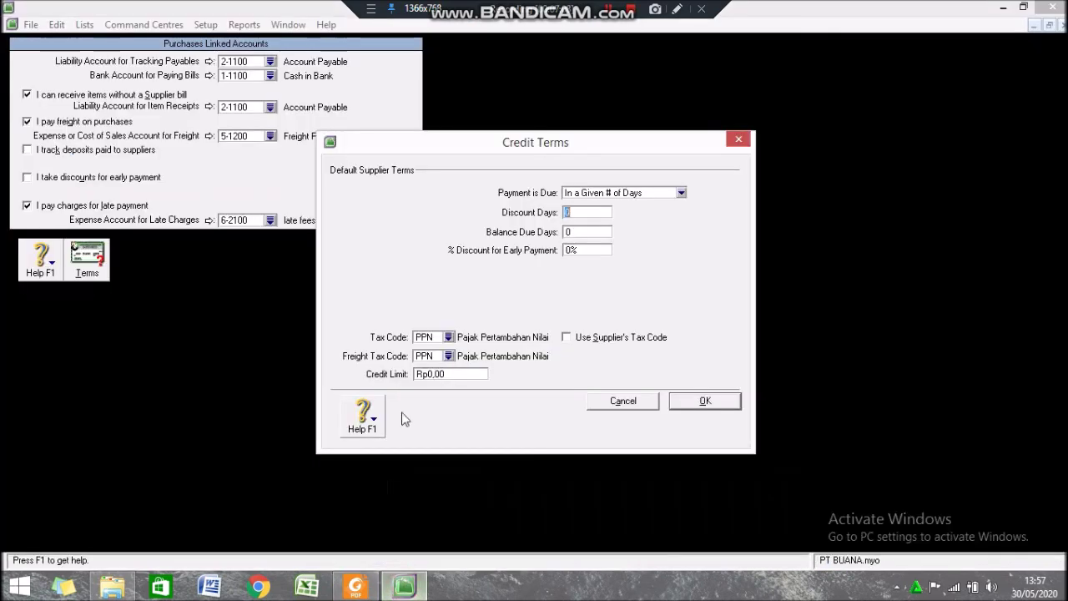
key(Tab)
text(30)
key(Tab)
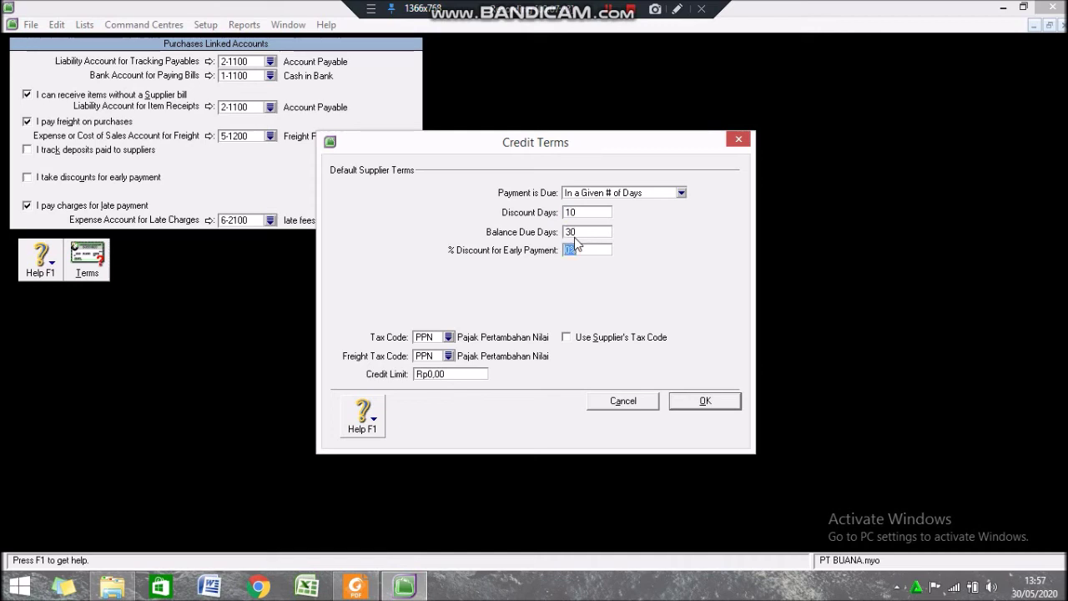
text(3)
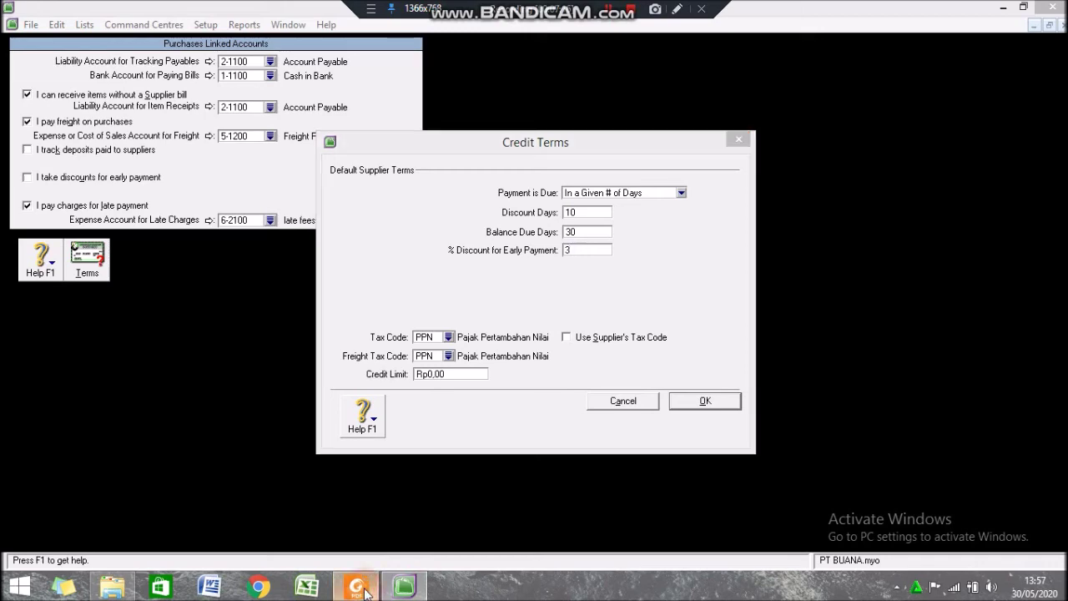
click(358, 586)
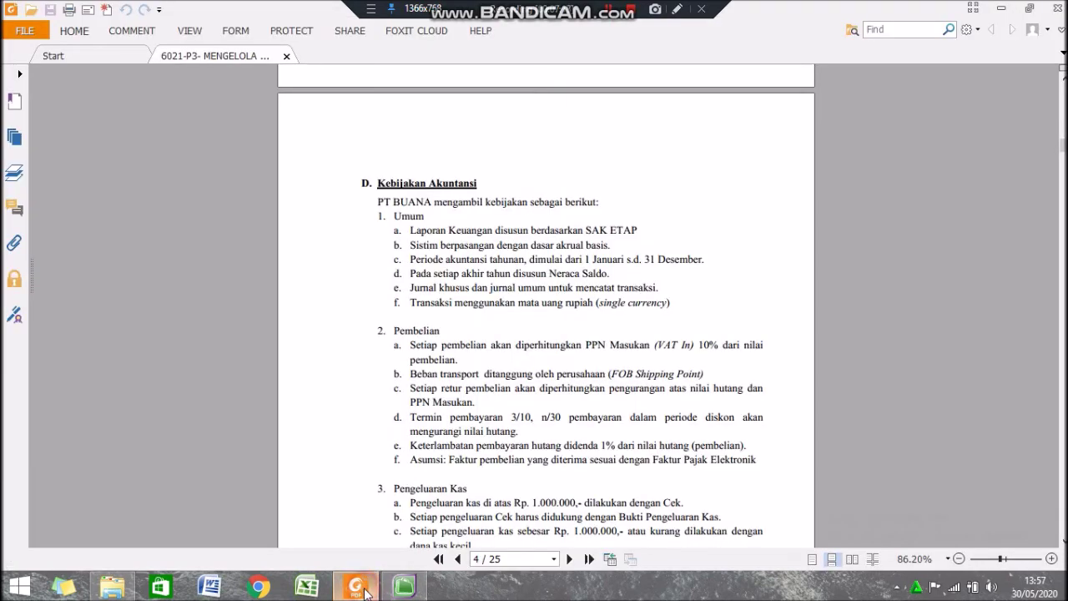
click(364, 589)
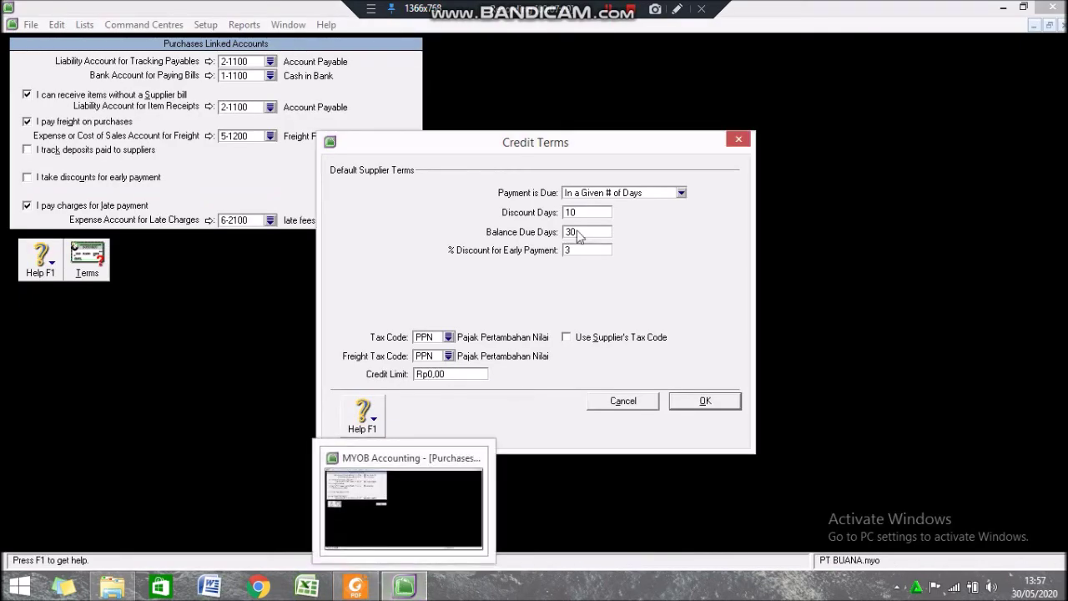
- Set the supplier freight tax code to N-T, enable using the supplier's tax code, and save the credit terms
click(435, 338)
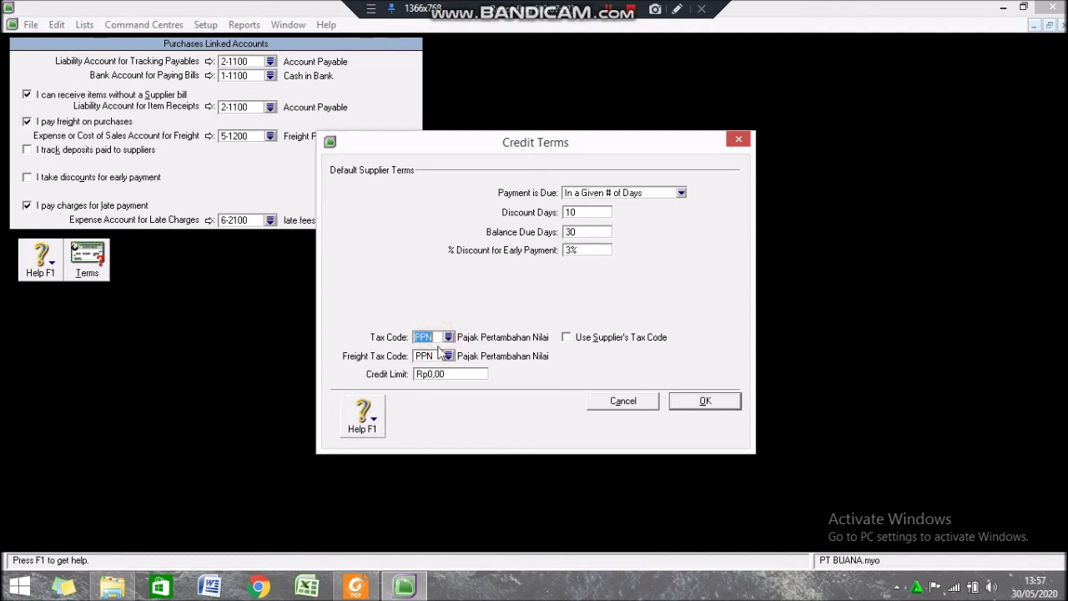
click(448, 355)
double_click(481, 209)
click(567, 337)
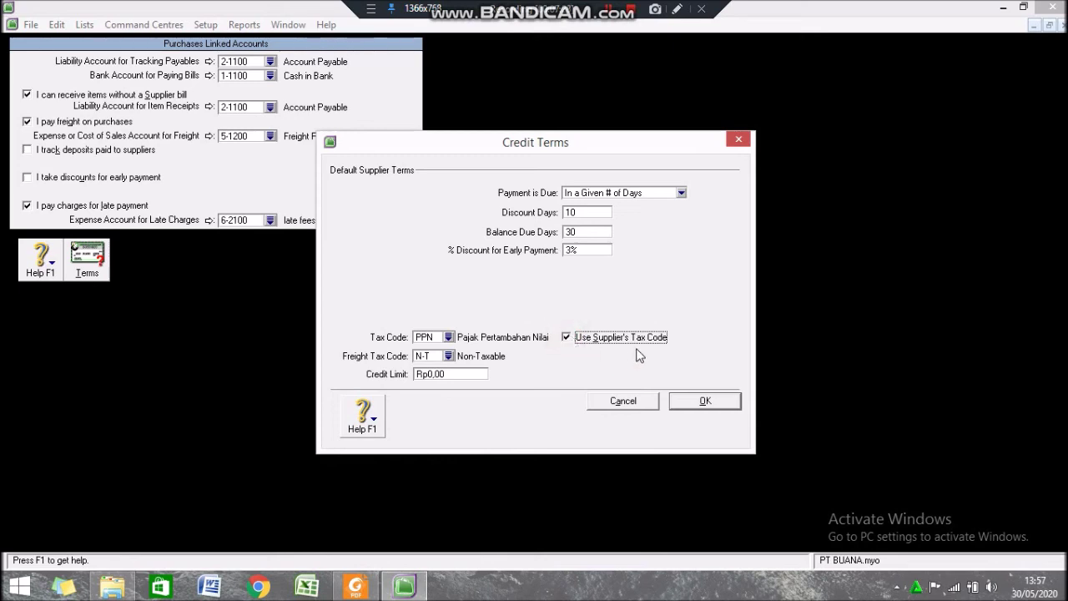
click(701, 397)
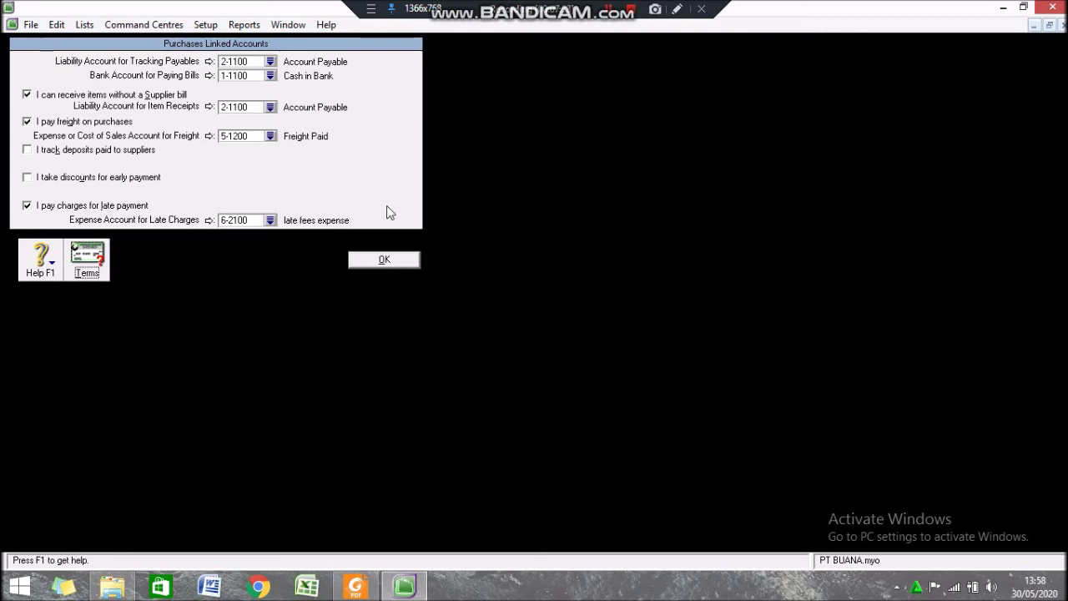
- Confirm the purchases linked accounts and start a new customer card from the Card File cards list
click(394, 265)
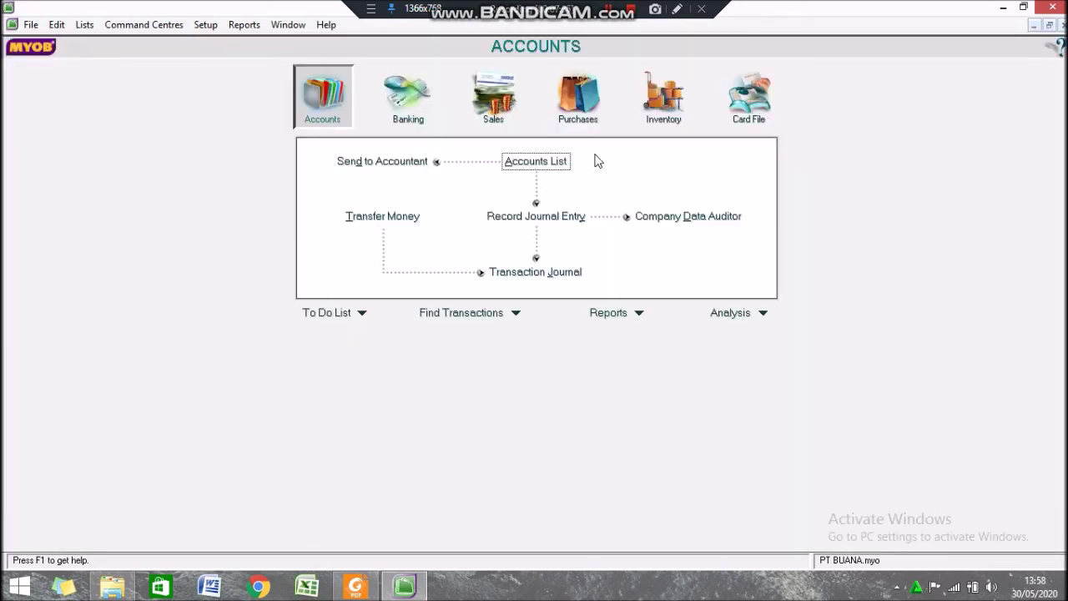
click(730, 111)
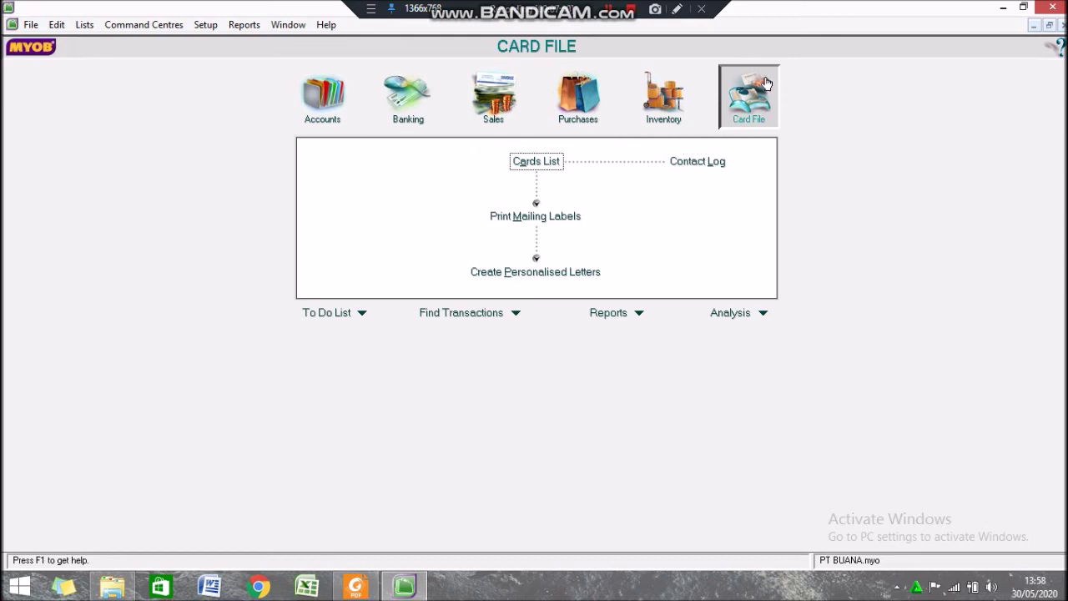
click(545, 161)
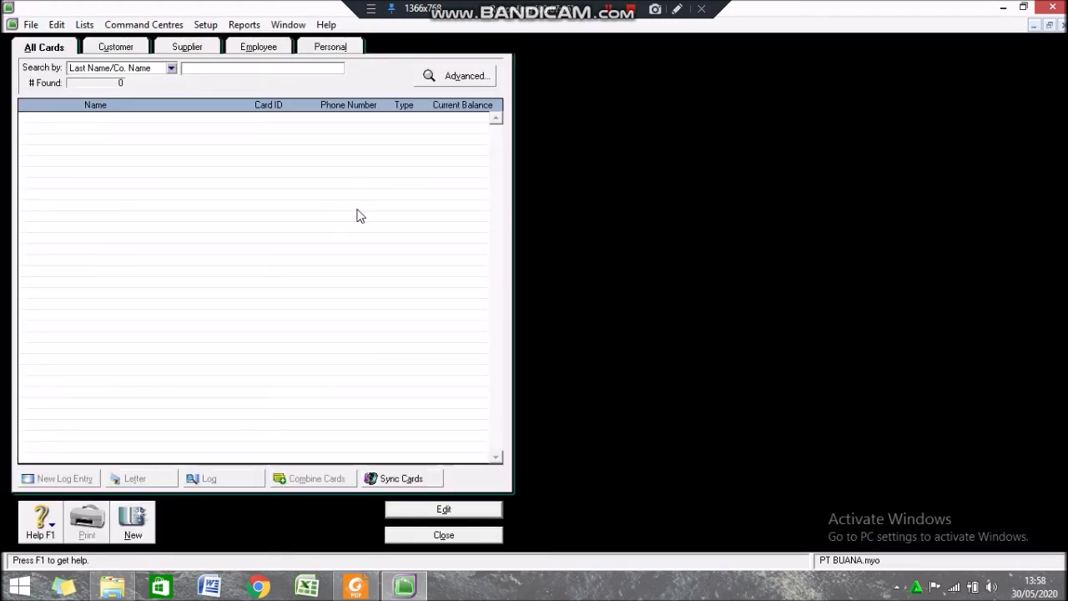
click(113, 50)
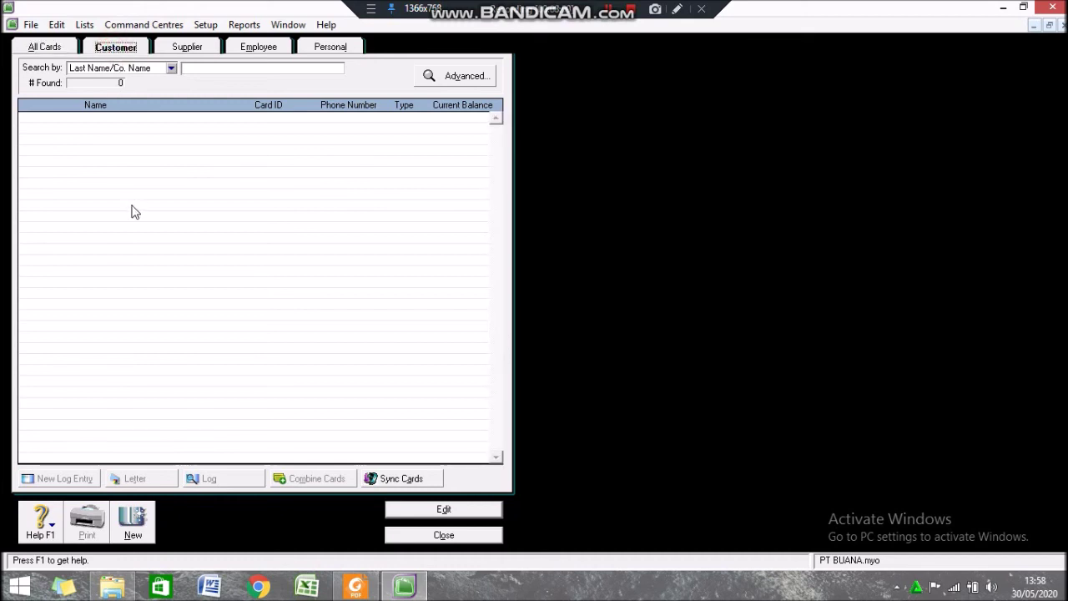
click(141, 518)
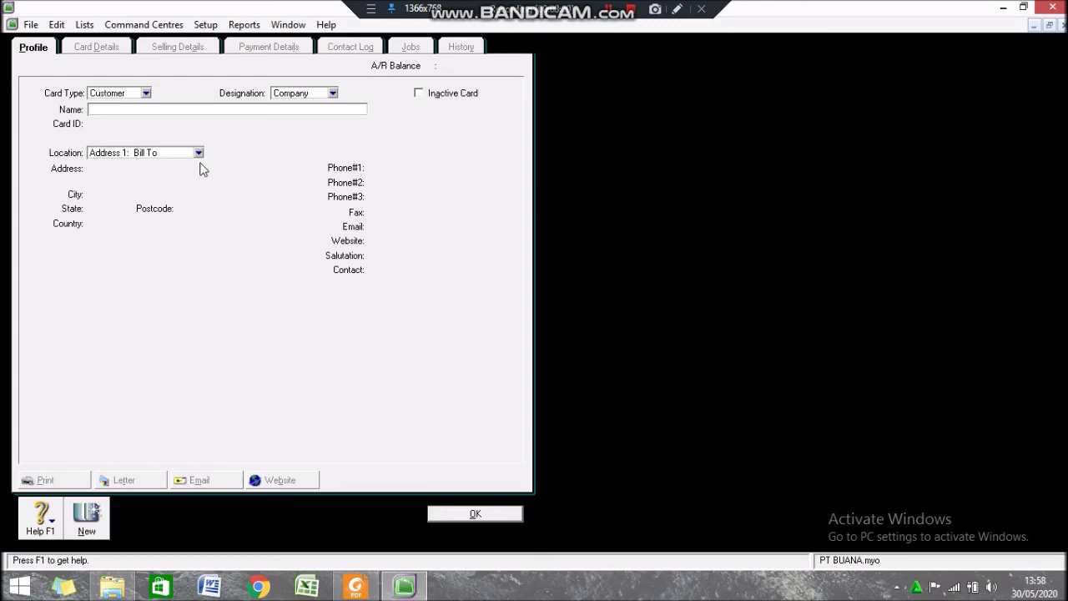
- Look up the customer names and codes in the Account Receivable appendix of the Foxit PDF and return to MYOB
click(404, 586)
click(404, 587)
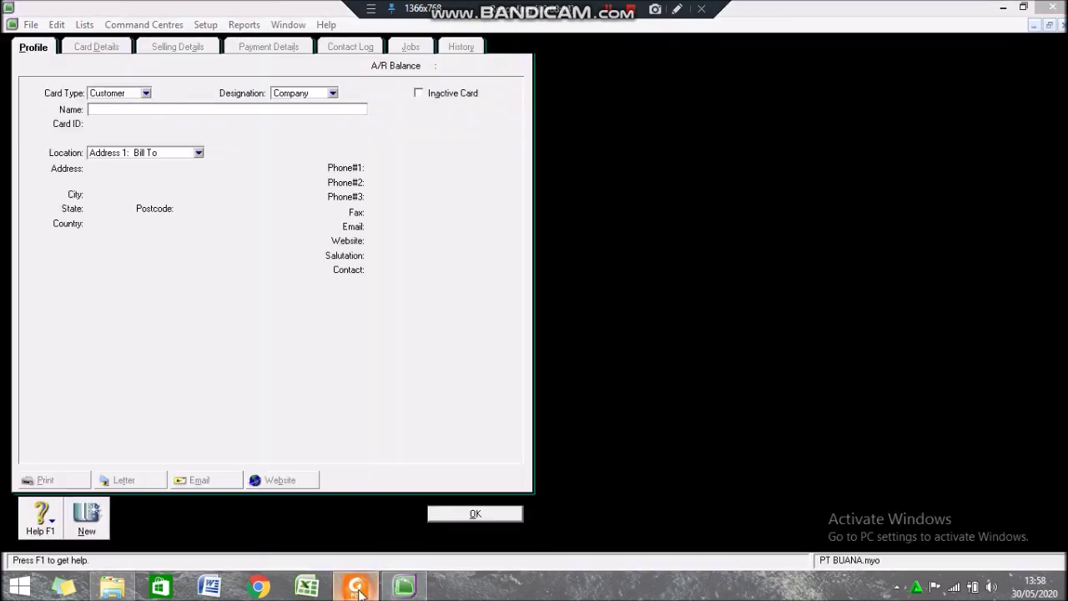
click(357, 587)
scroll(477, 342, down, 10)
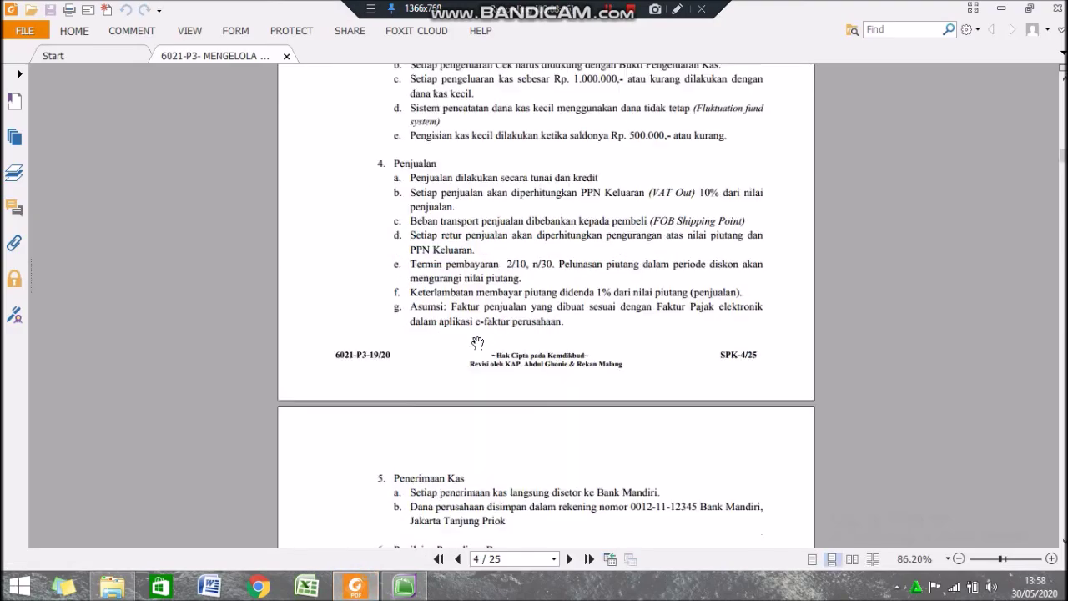
scroll(477, 342, down, 20)
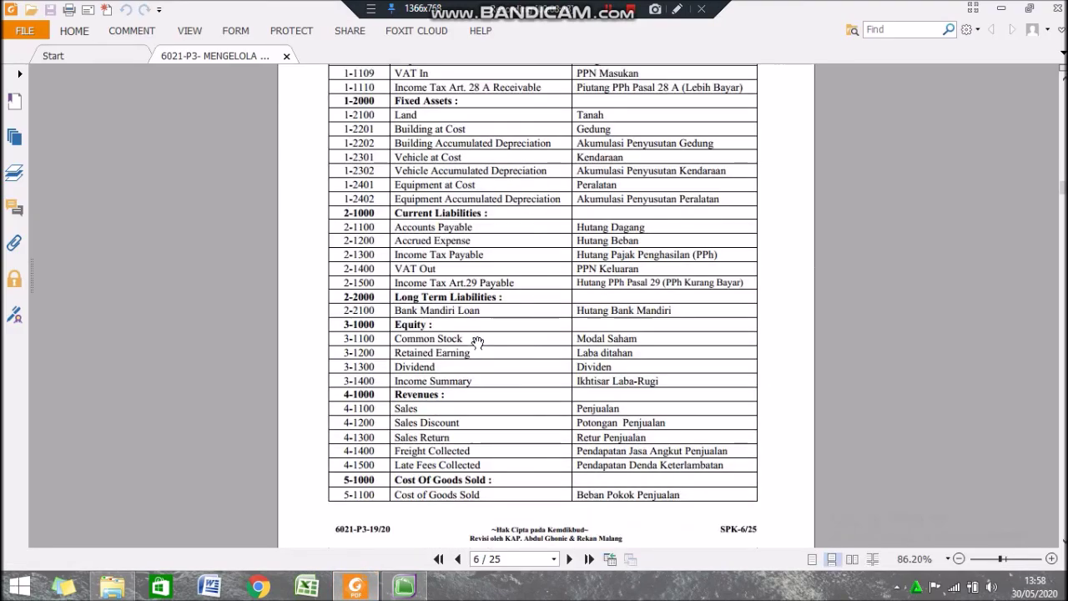
scroll(477, 342, down, 20)
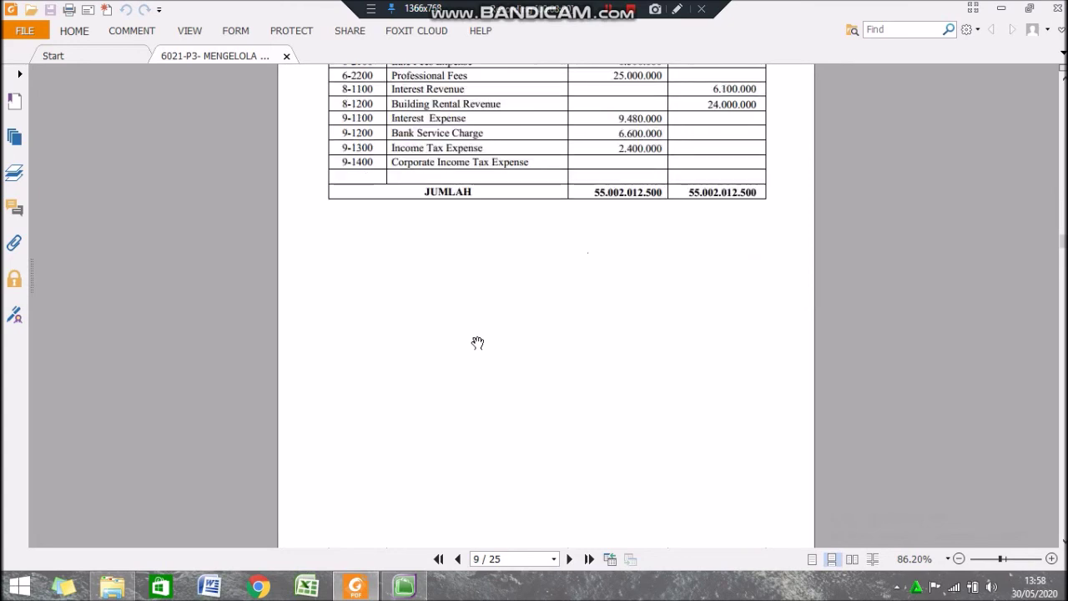
scroll(478, 342, down, 5)
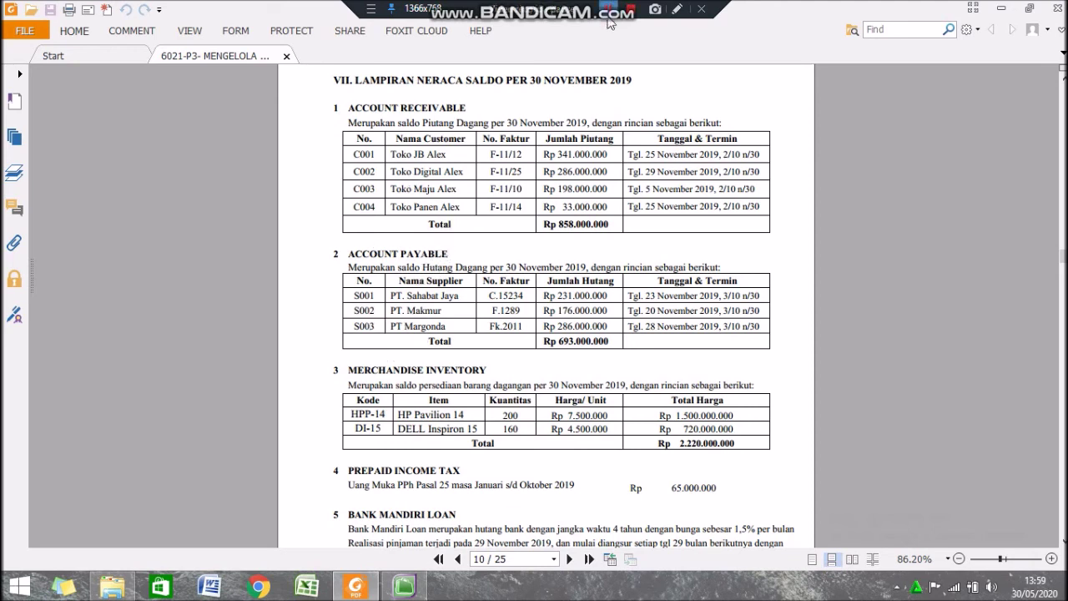
click(405, 587)
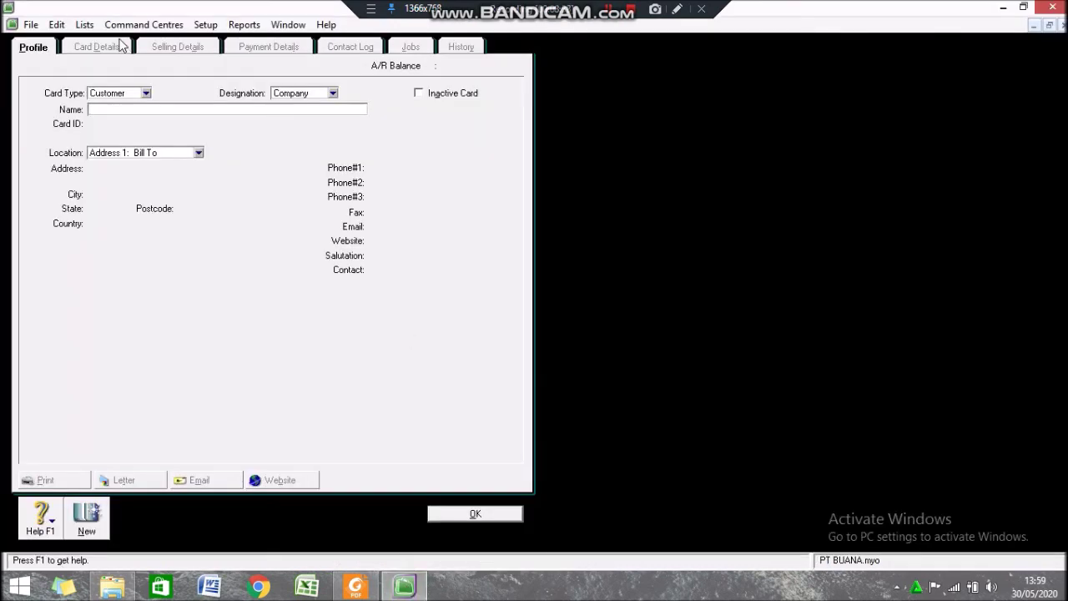
- Name the new customer card Toko JB Alex and enter its customer code from the PDF as the card ID
click(129, 111)
text(Toko JB Alex)
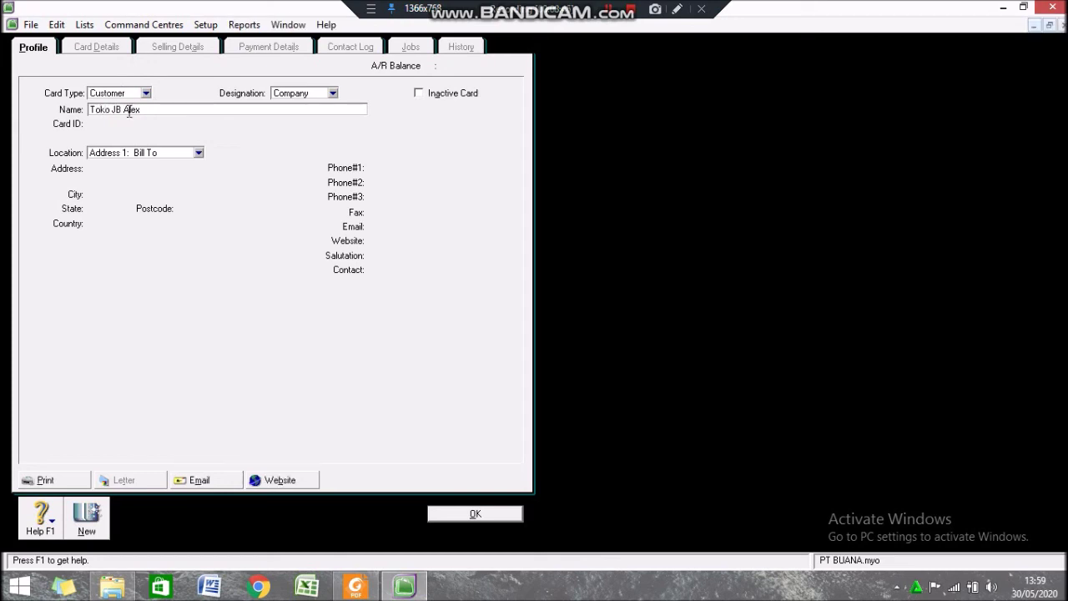
key(Tab)
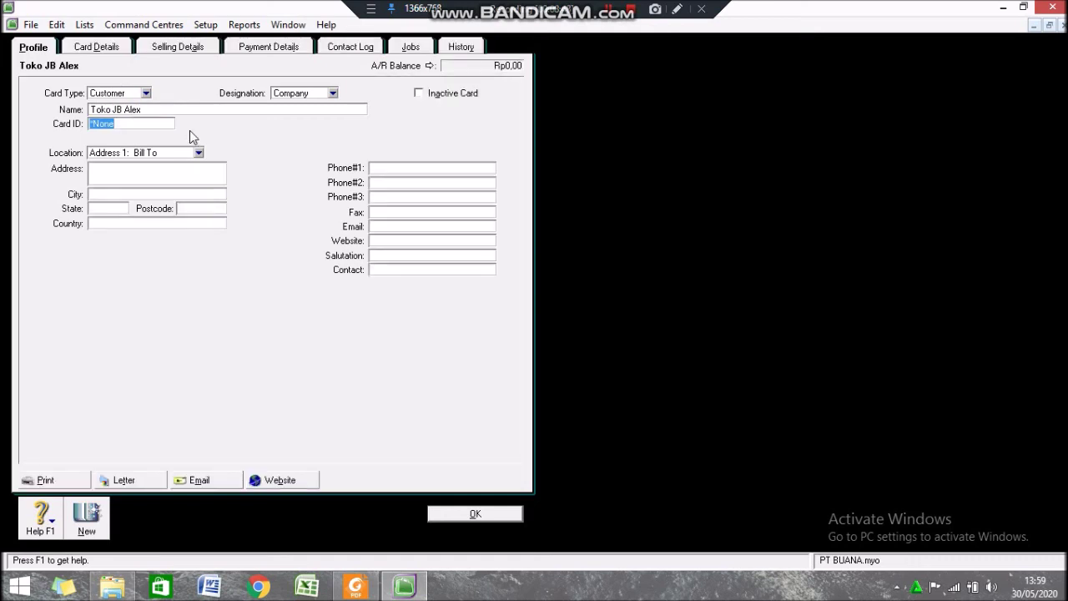
text(C)00)
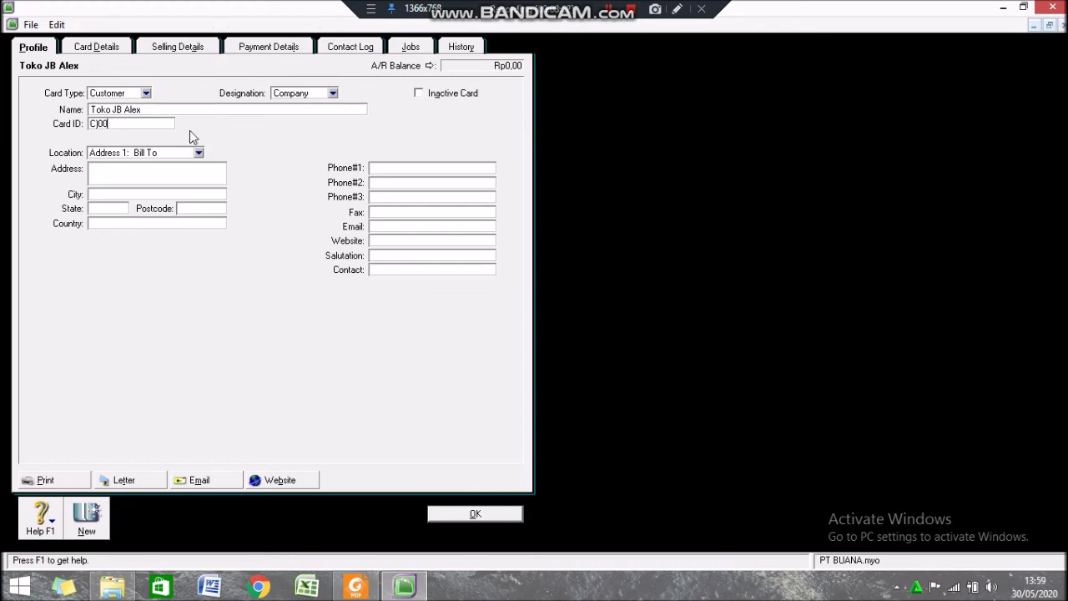
key(BackSpace)
key(BackSpace)
text(001)
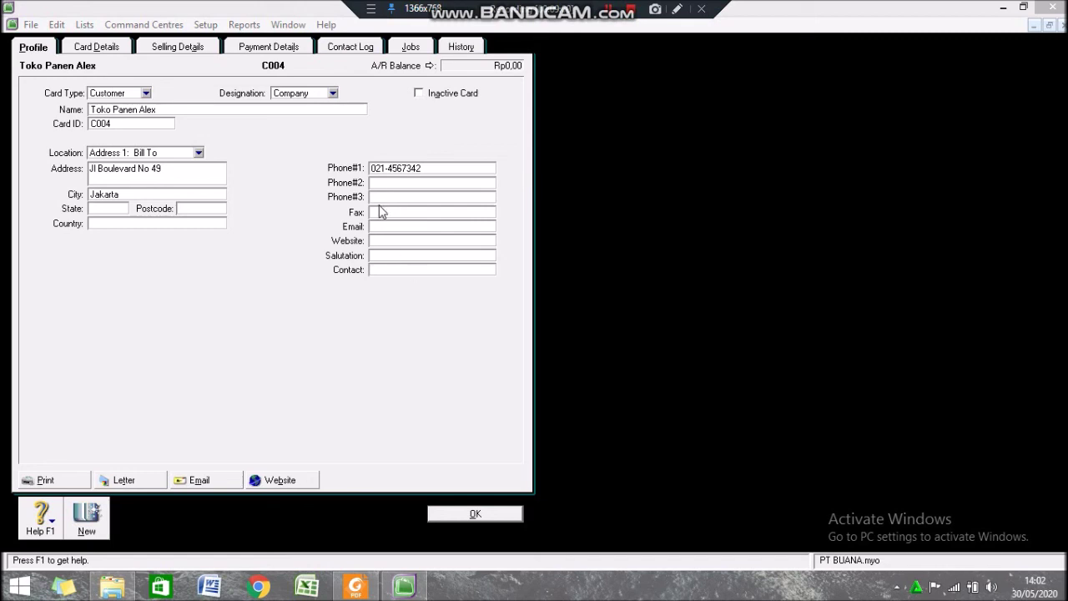
- Create another customer card named Penjualan Tunai and give it the next customer code in sequence as the card ID
click(96, 514)
text(Penjualan Tunai)
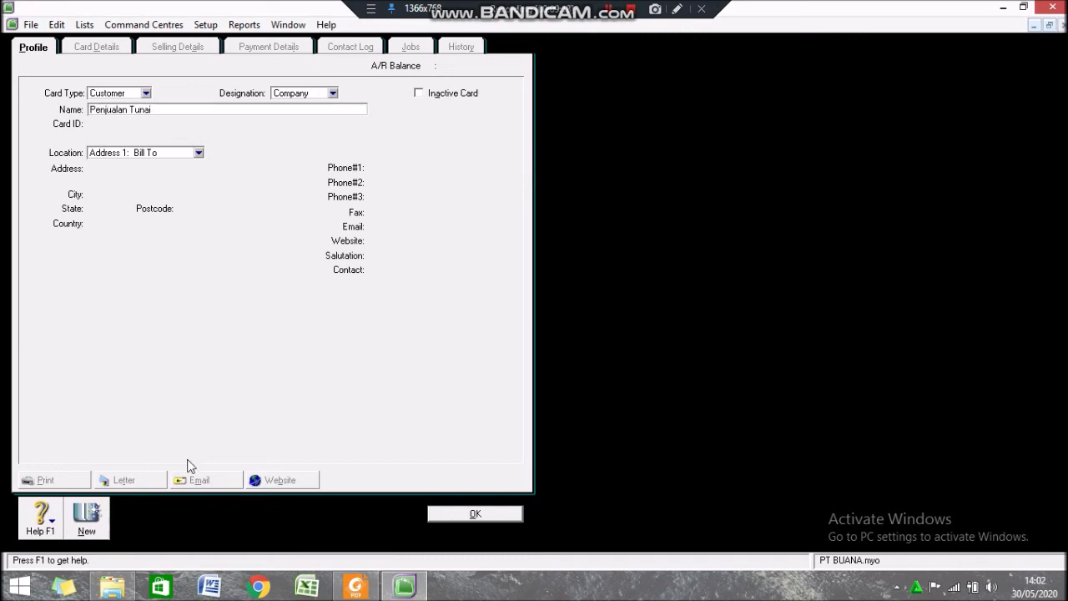
key(Tab)
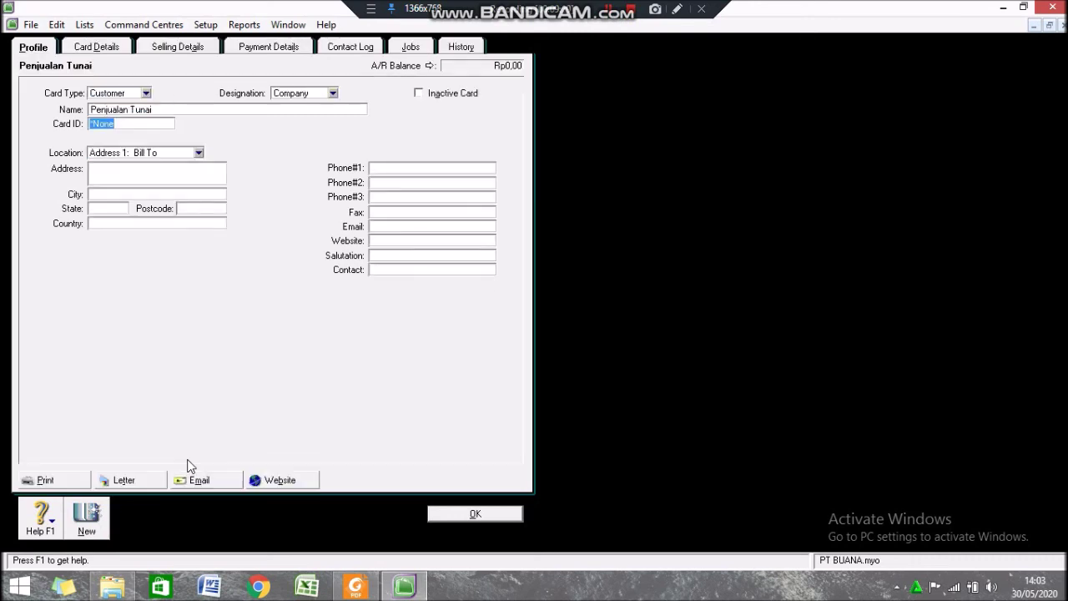
text(C005)
- Start another new card and set its card type to Supplier
click(93, 524)
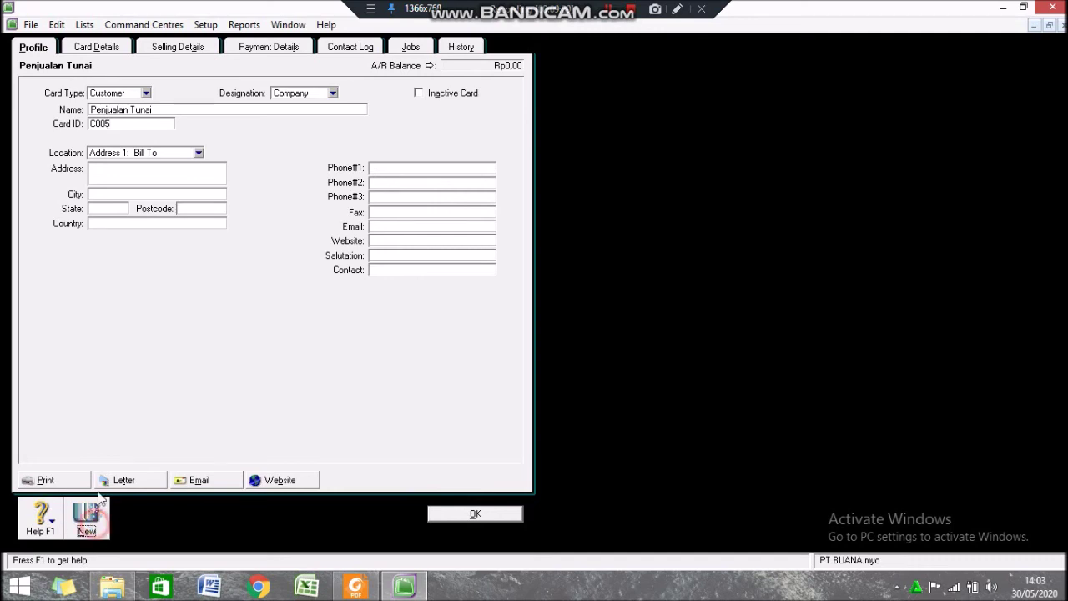
click(145, 92)
click(136, 115)
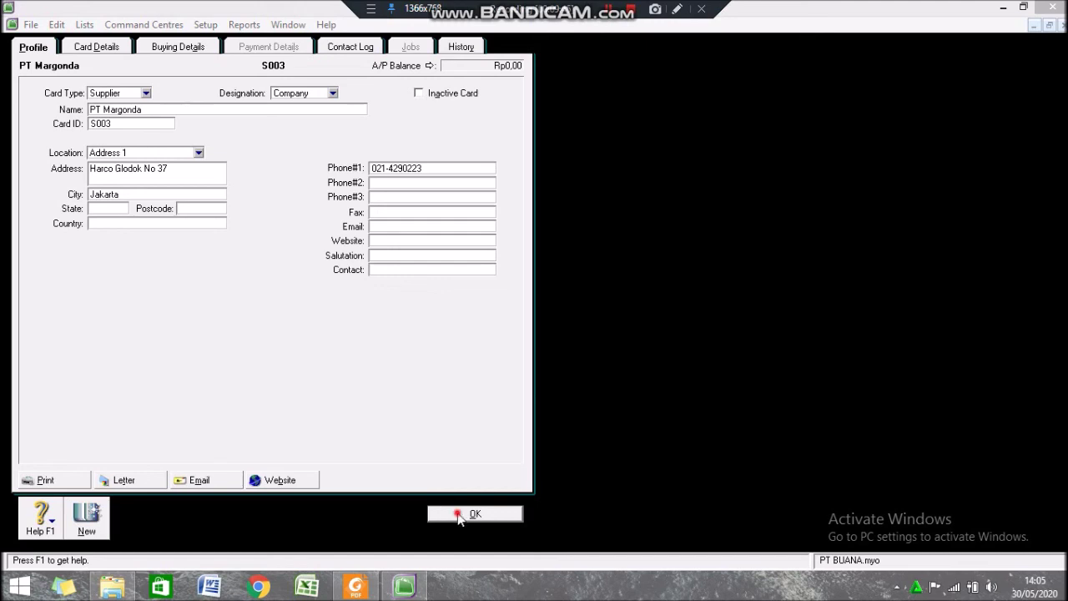
- Save the PT Margonda supplier card and switch the cards list to customers
click(458, 514)
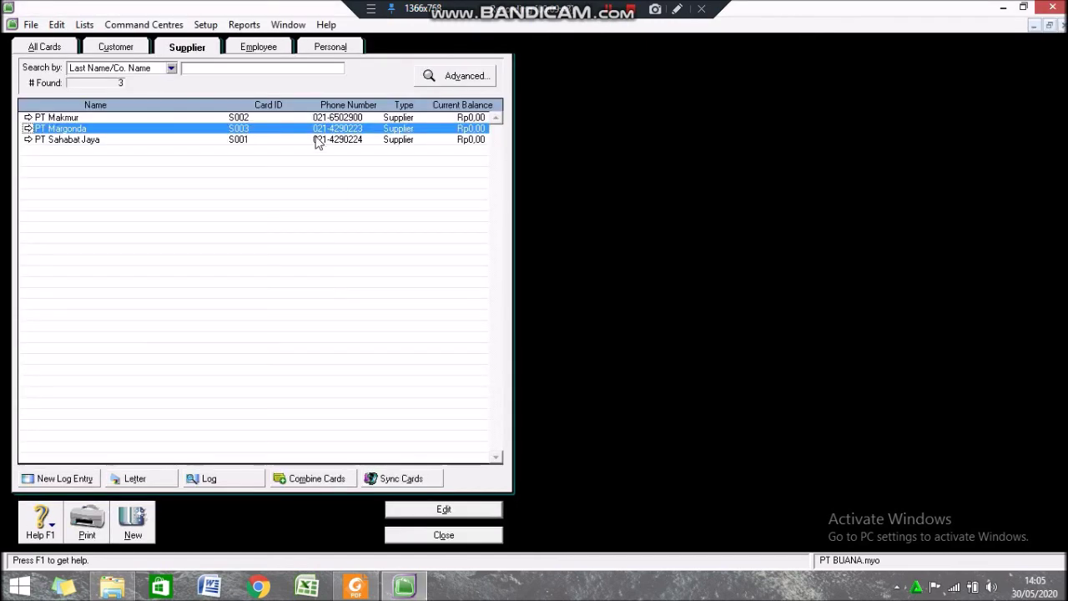
click(117, 47)
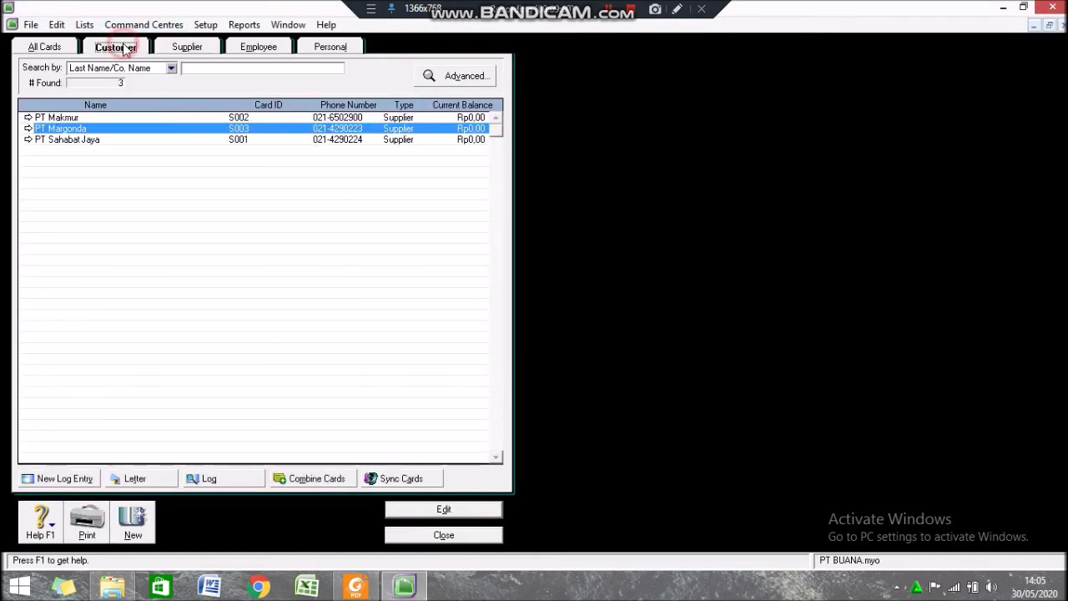